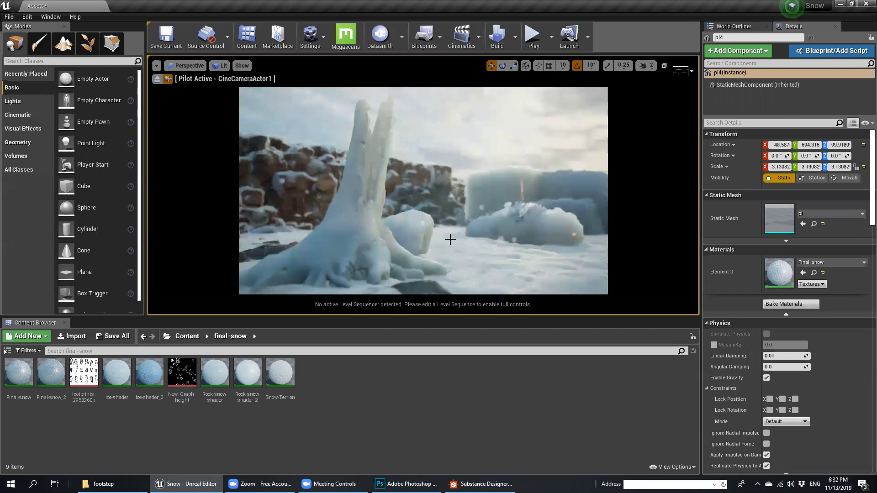
- Examine the frozen tree trunk, ice blocks, cliffs, snow ground and boulder through the piloted CineCameraActor1 view at full-screen size
key(F11)
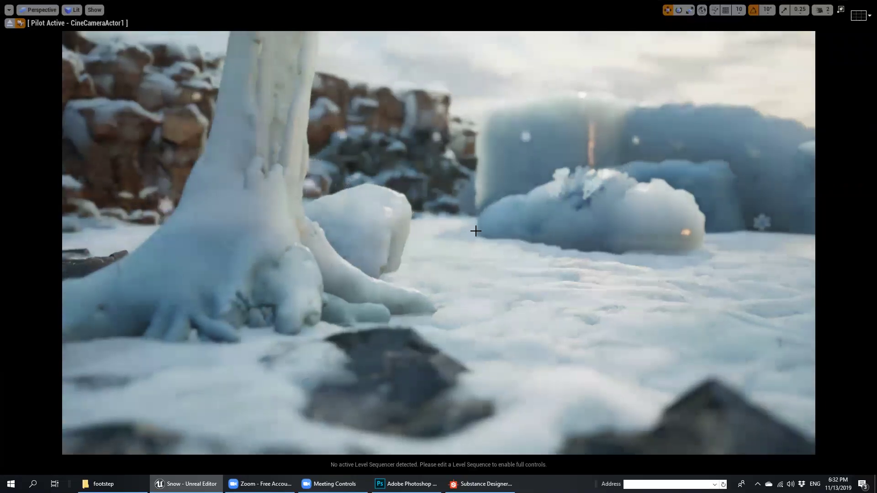
right_drag(476, 229, 460, 174)
right_drag(475, 229, 514, 290)
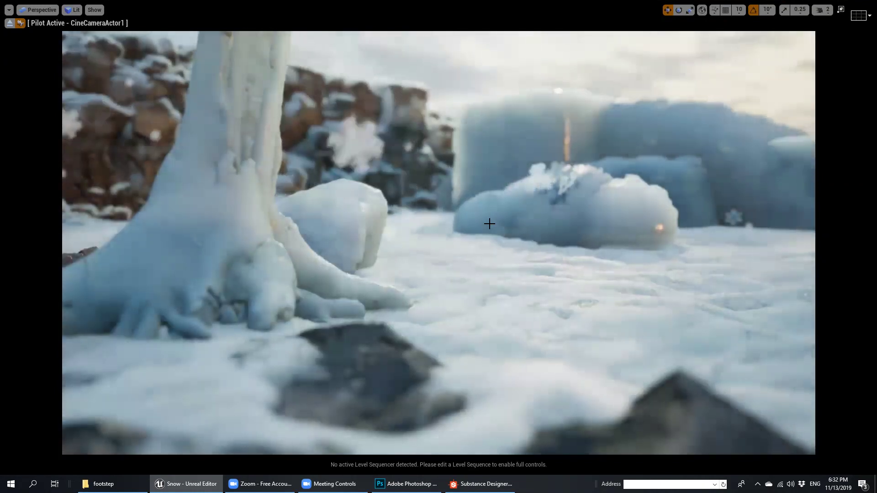
right_drag(491, 224, 521, 245)
middle_drag(495, 220, 484, 201)
right_drag(507, 220, 544, 214)
right_drag(560, 248, 560, 248)
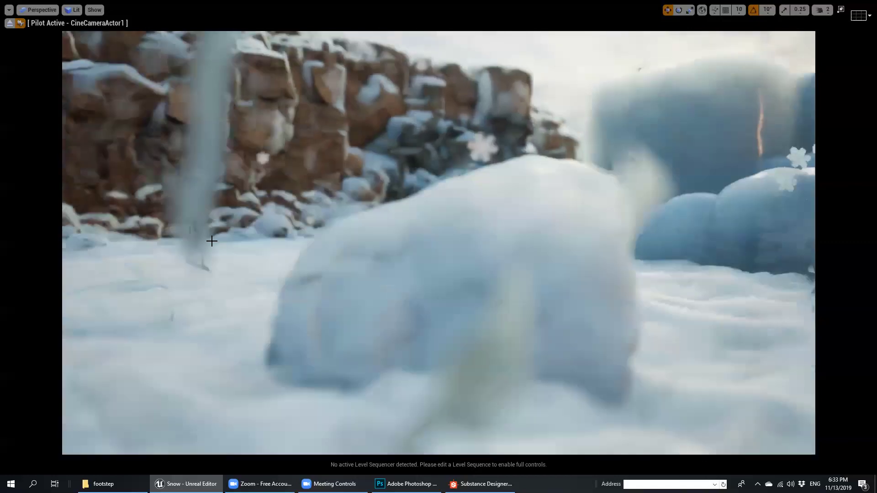
right_drag(212, 242, 212, 241)
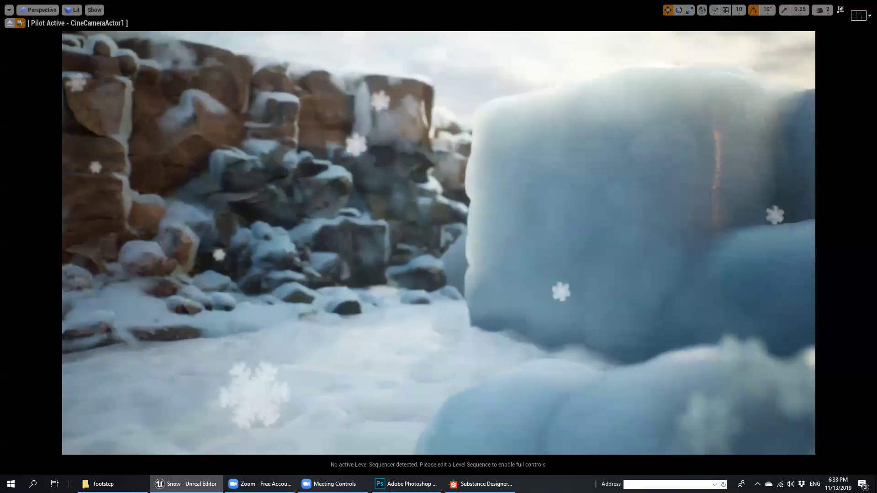
right_drag(511, 202, 508, 311)
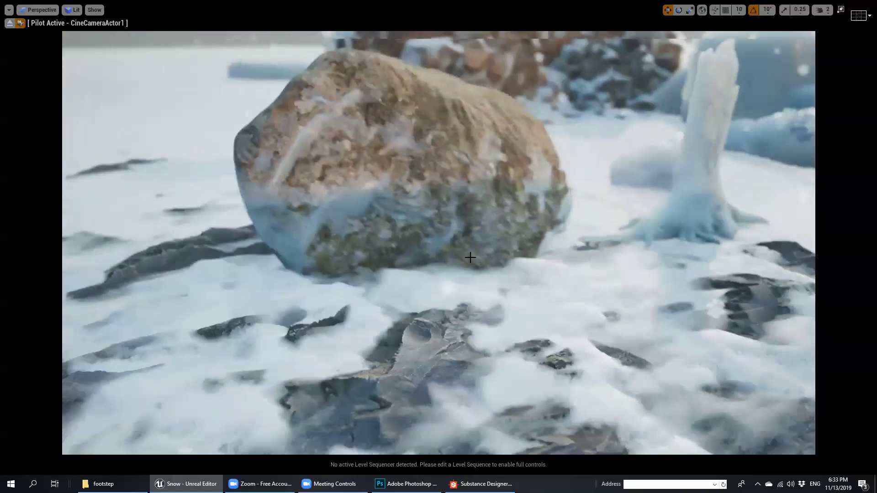
key(F11)
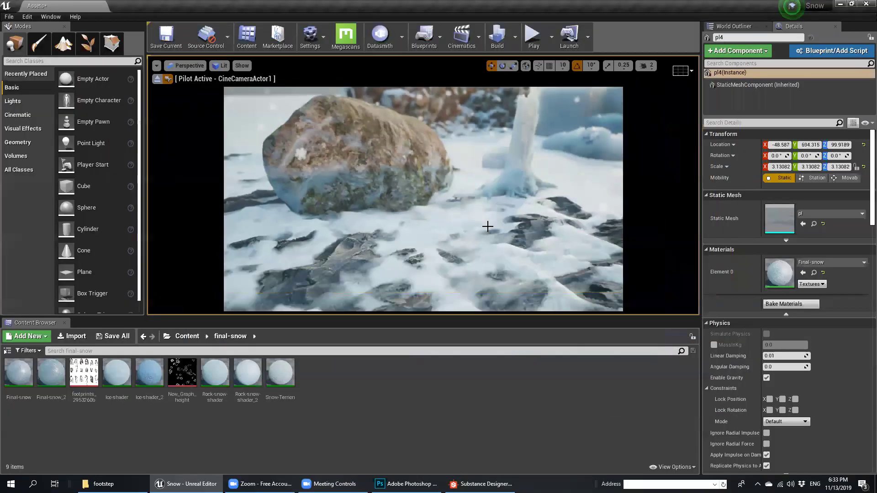
- Open the ground plane's Final-snow material instance and place its editor beside the boulder in the enlarged viewport
right_drag(461, 173, 599, 103)
double_click(780, 277)
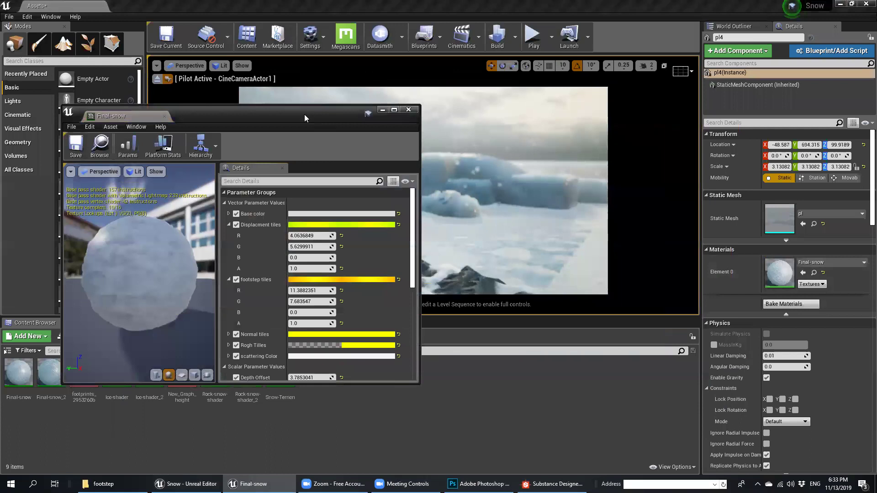
drag(304, 118, 174, 130)
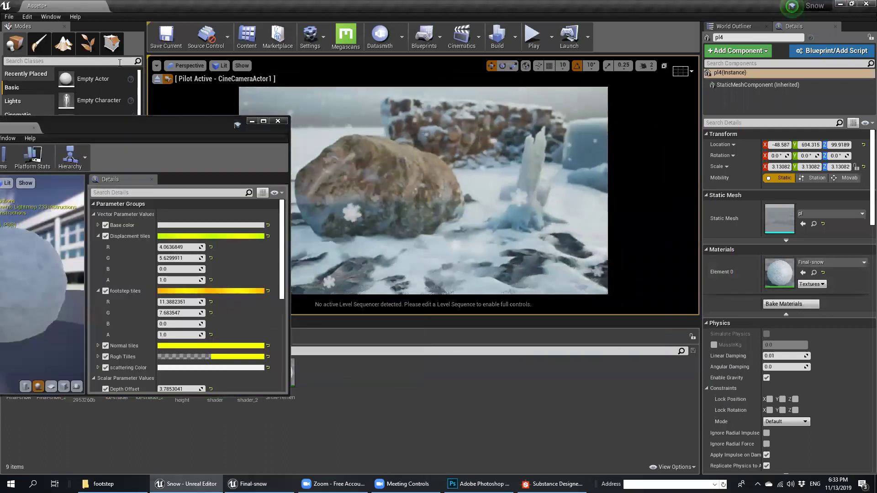
key(F11)
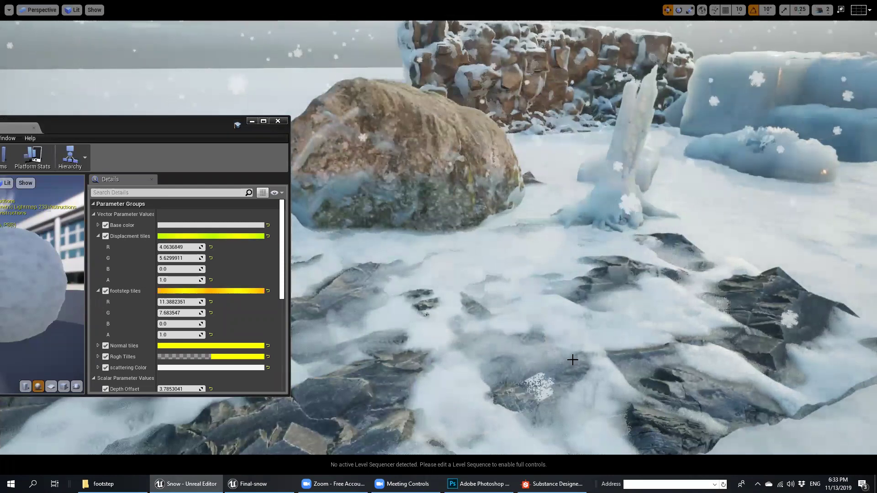
- Try moving the snow plane vertically so it covers more of the rocky ground around the boulder
click(584, 331)
right_drag(584, 330, 656, 132)
right_drag(573, 298, 471, 345)
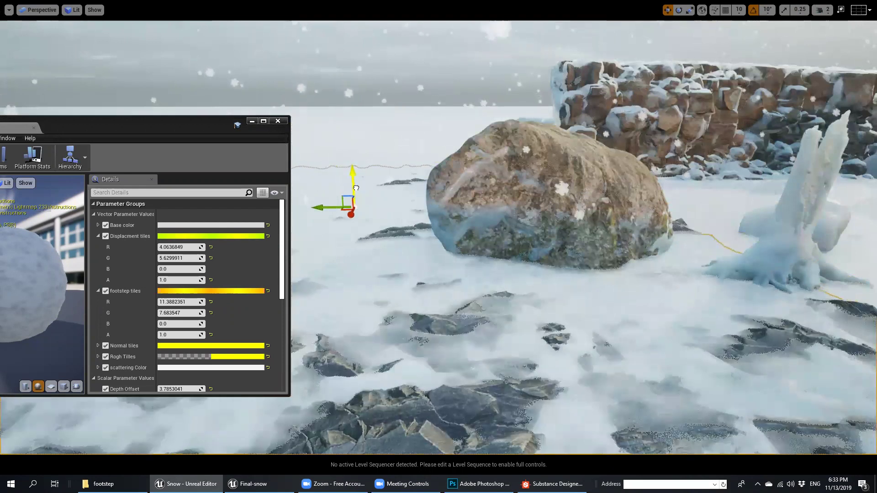
drag(357, 185, 358, 187)
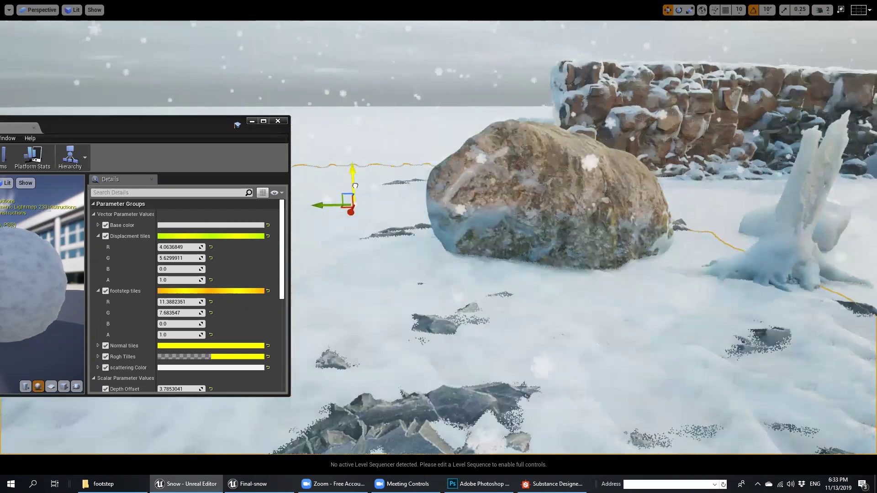
- Select the boulder, frame it and examine up close how its base blends into the surrounding snow and rock
click(565, 141)
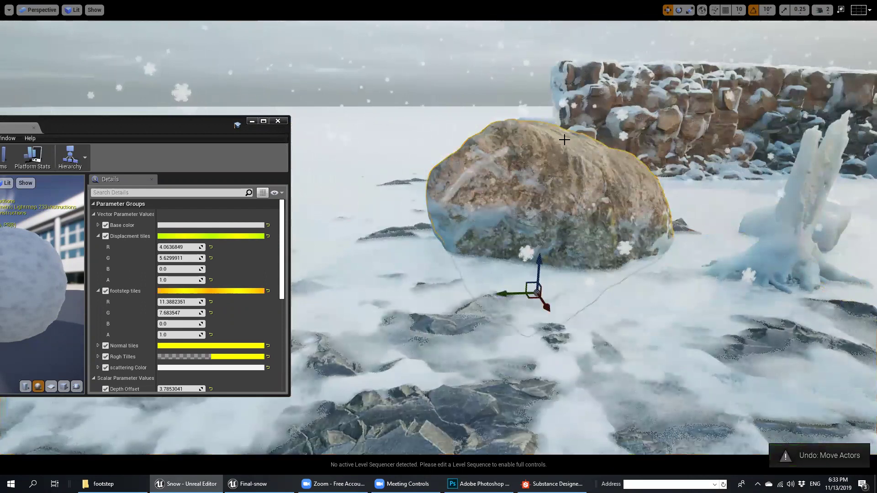
key(f)
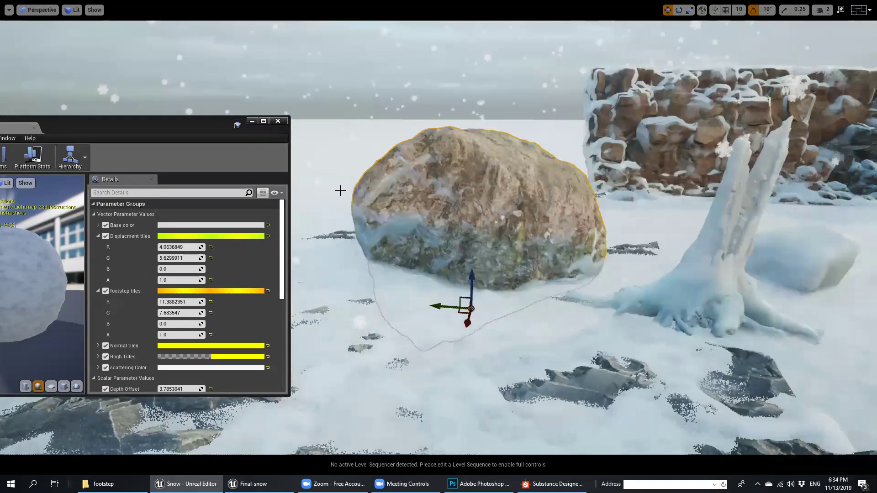
scroll(409, 321, up, 3)
middle_drag(409, 321, 446, 327)
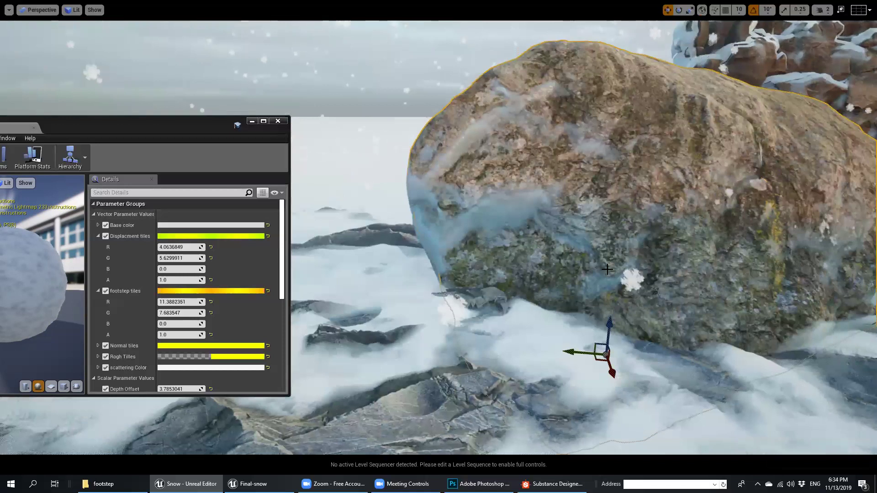
click(539, 231)
click(599, 189)
right_drag(599, 189, 652, 258)
key(w)
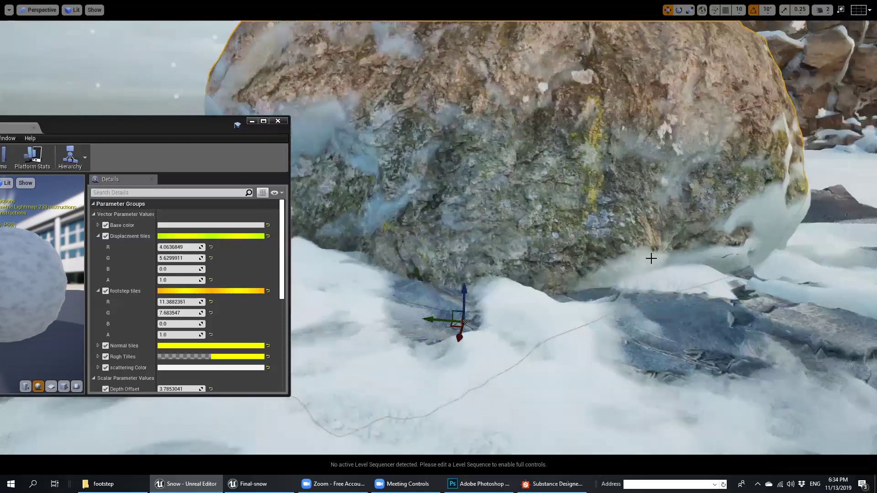
right_drag(687, 229, 706, 220)
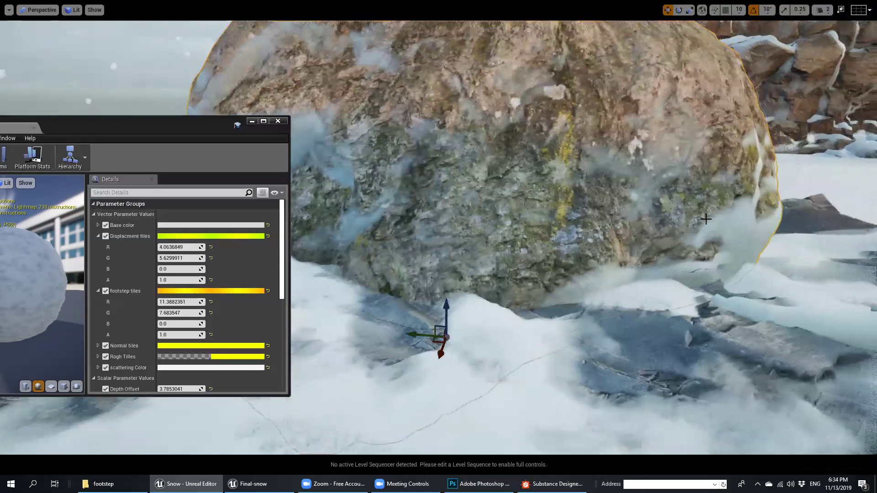
- Reposition the Final-snow editor and try a muted pink Base color, hex sRGB A16B83FF, on the snow near the footprints
click(173, 133)
drag(186, 120, 210, 66)
right_drag(343, 217, 418, 203)
right_drag(357, 182, 414, 167)
click(261, 171)
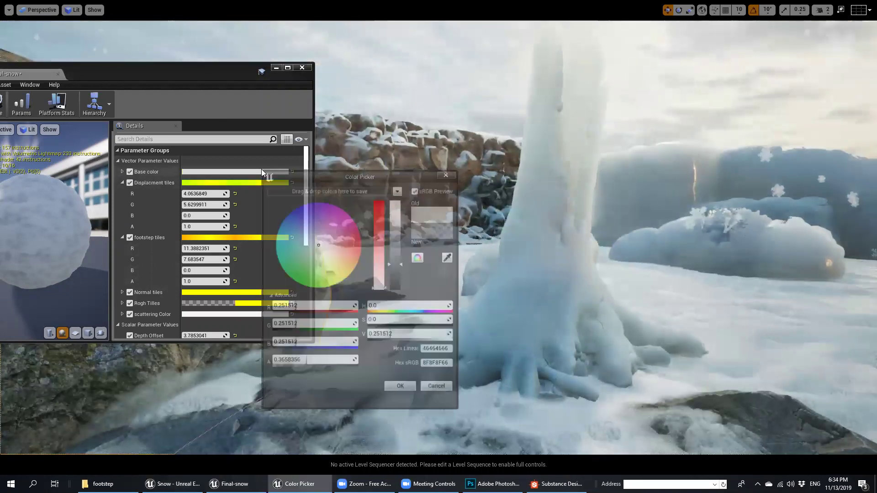
drag(319, 248, 292, 230)
right_drag(621, 260, 576, 228)
drag(316, 271, 365, 237)
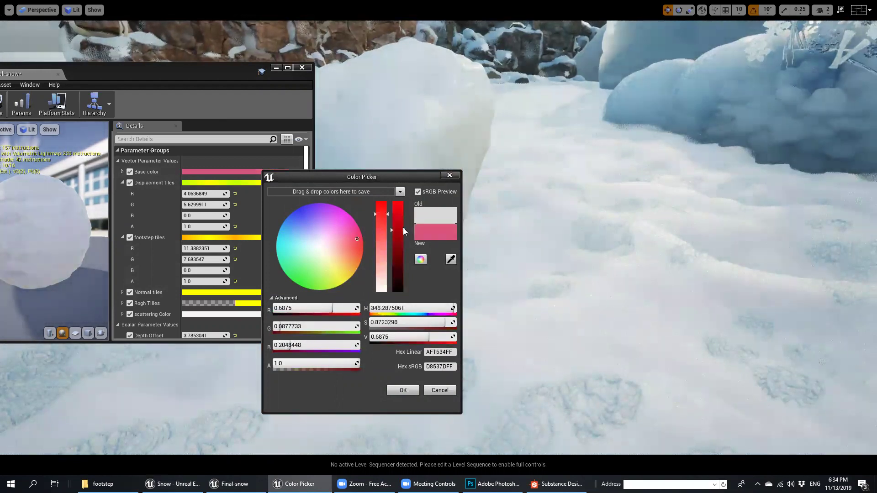
drag(398, 268, 397, 259)
drag(337, 226, 343, 237)
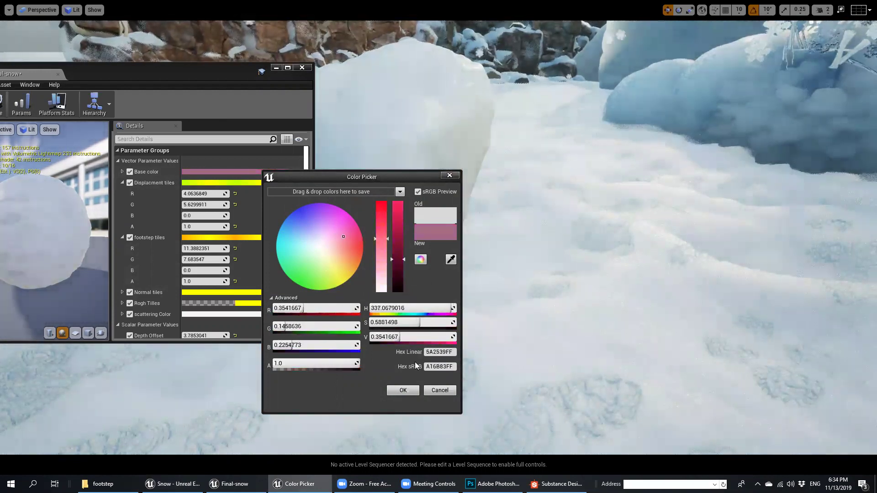
key(Escape)
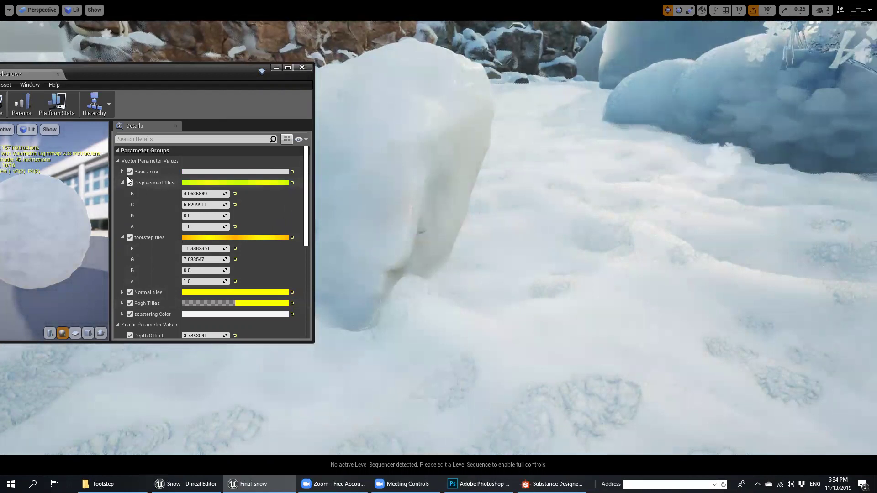
- Try changing the snow's Displacement tiles, with G at 2.732111
right_drag(509, 174, 580, 250)
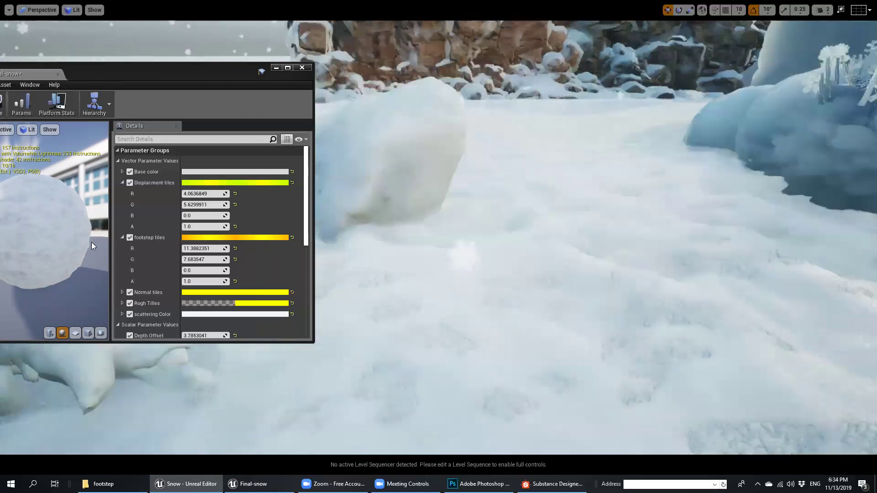
drag(199, 194, 185, 205)
key(ctrl+z)
right_drag(734, 225, 681, 217)
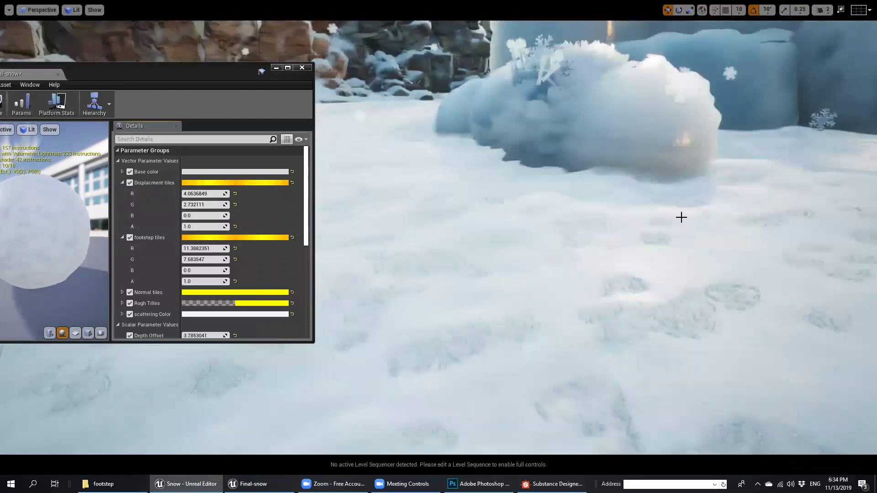
- Try moving the snow plane vertically, and undo the move and the Displacement tiles G change
drag(515, 81, 516, 67)
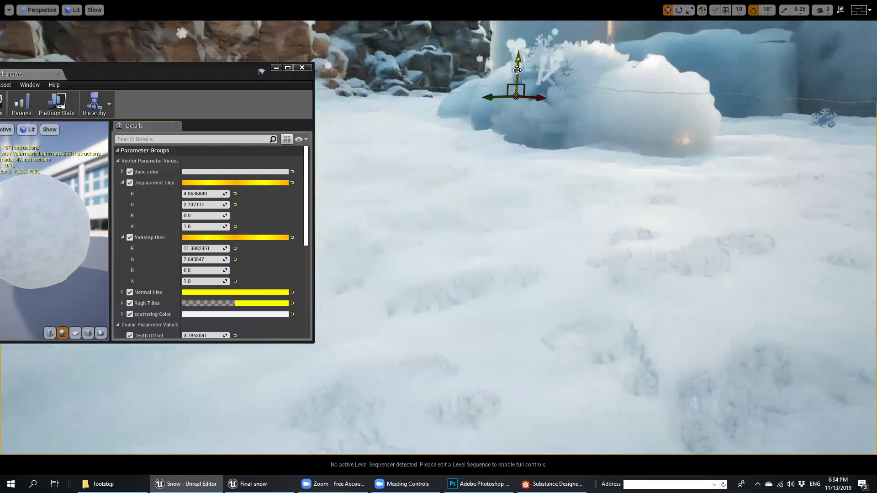
key(ctrl+z)
right_drag(562, 149, 448, 166)
key(ctrl+z)
- Try a different Displacement tiles R value on the snow and undo it
mouse_move(201, 194)
mouse_down()
mouse_move(224, 194)
mouse_move(196, 194)
mouse_up()
mouse_move(572, 224)
right_down()
mouse_move(685, 223)
mouse_move(648, 215)
mouse_move(572, 224)
right_up()
key(ctrl+z)
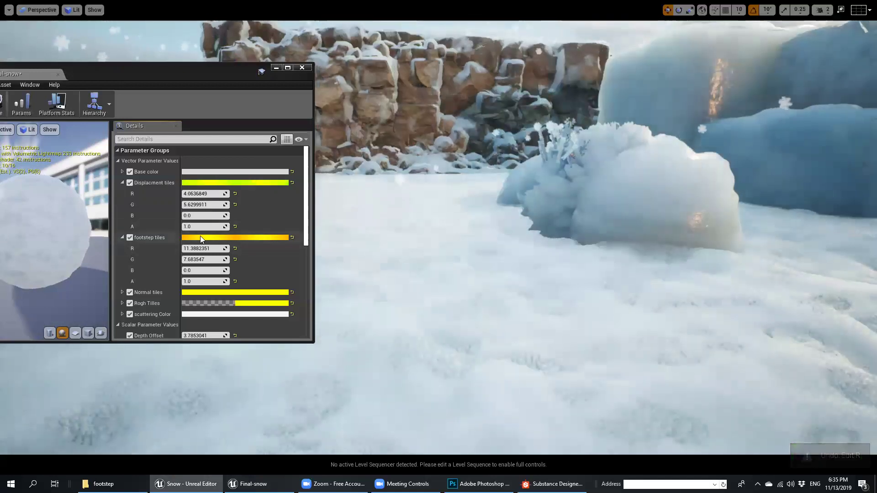
- Bring the footprints into close view, try a different footstep tiles R value and undo it
right_drag(443, 250, 442, 297)
mouse_move(561, 240)
right_down()
mouse_move(593, 241)
mouse_move(562, 241)
right_up()
right_drag(628, 282, 667, 302)
mouse_move(510, 256)
right_down()
mouse_move(510, 274)
mouse_move(484, 246)
mouse_move(510, 256)
right_up()
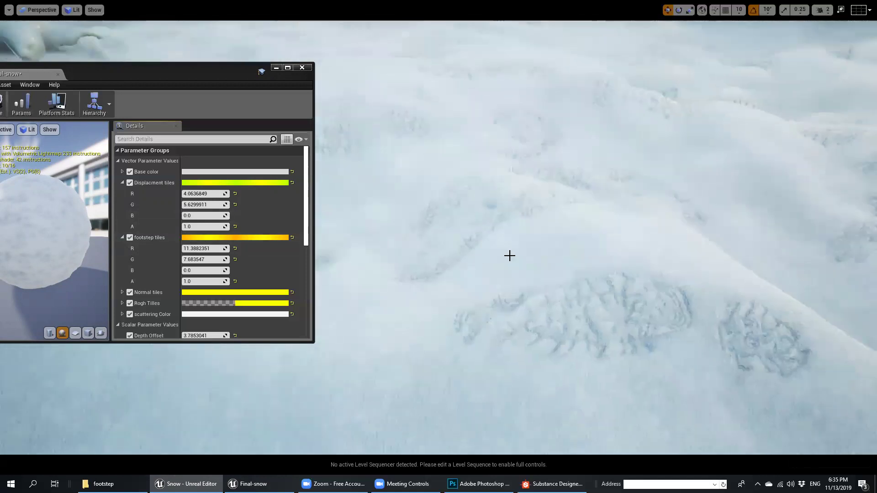
mouse_move(198, 249)
mouse_down()
mouse_move(215, 249)
mouse_move(198, 249)
mouse_up()
key(ctrl+z)
- Try much denser footprints with footstep tiles R and G both at 50, and undo both values
click(198, 249)
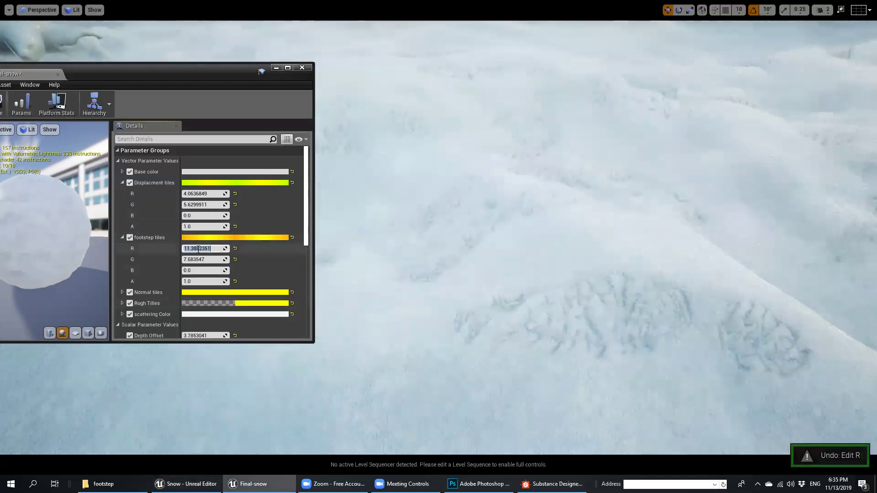
text(50)
key(Tab)
text(50)
key(Tab)
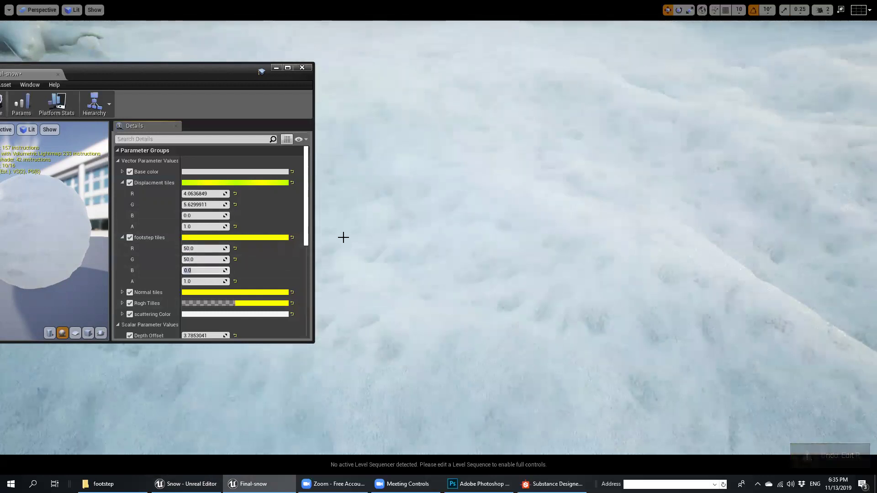
ctrl+middle_drag(343, 238, 470, 145)
key(ctrl+z)
key(ctrl+z)
- Try larger footprints with footstep tiles R and G both at 5, and undo the change
click(199, 249)
text(5)
key(Tab)
text(5)
click(506, 277)
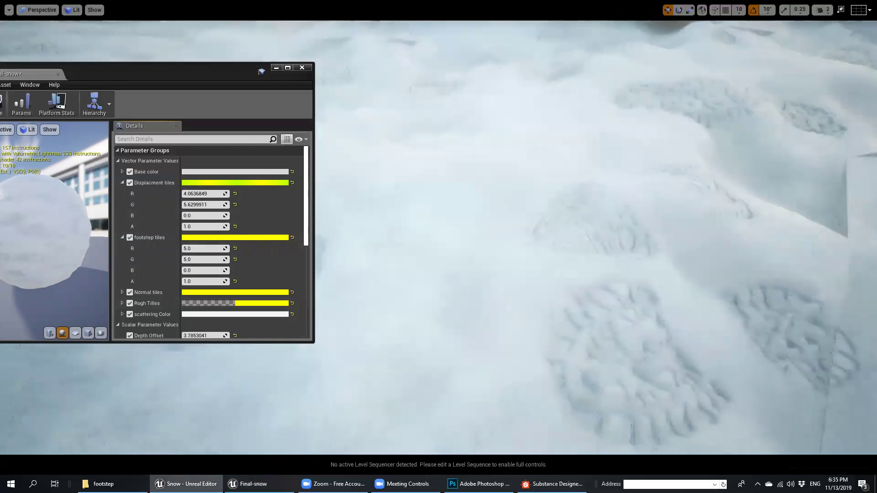
right_drag(507, 276, 525, 213)
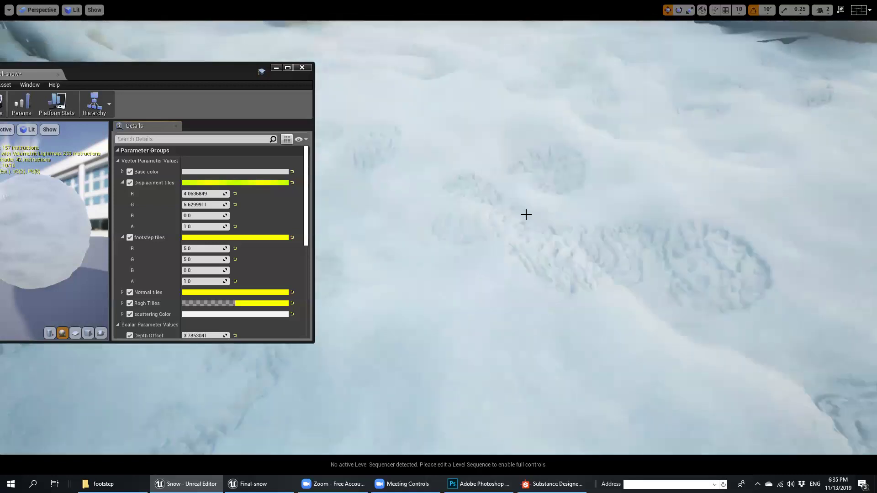
key(ctrl+z)
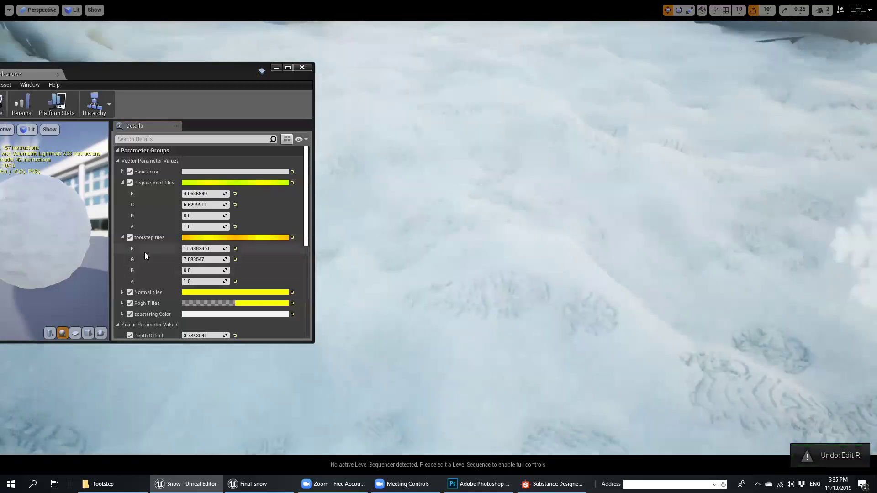
- Try a different footstep Amount among the scalar parameters and undo it
scroll(146, 256, down, 3)
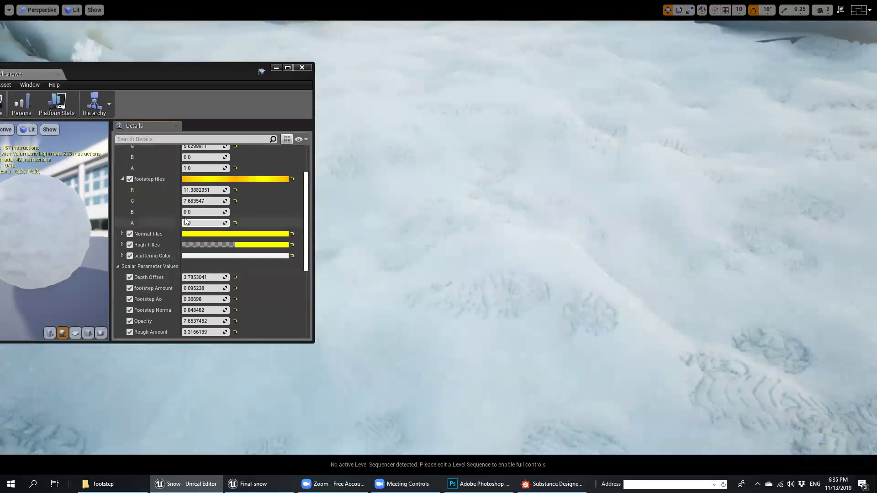
right_drag(458, 233, 511, 224)
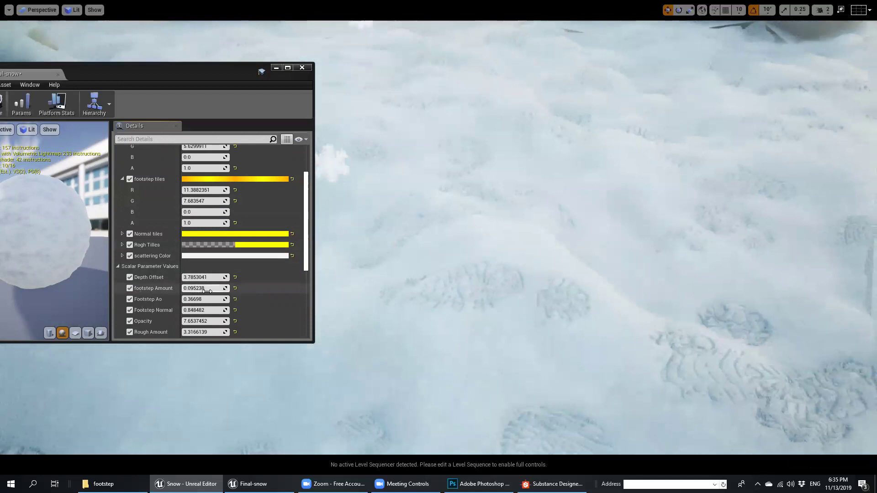
mouse_move(206, 291)
mouse_down()
mouse_move(188, 290)
mouse_move(205, 291)
mouse_up()
click(452, 287)
key(ctrl+z)
right_drag(452, 287, 451, 183)
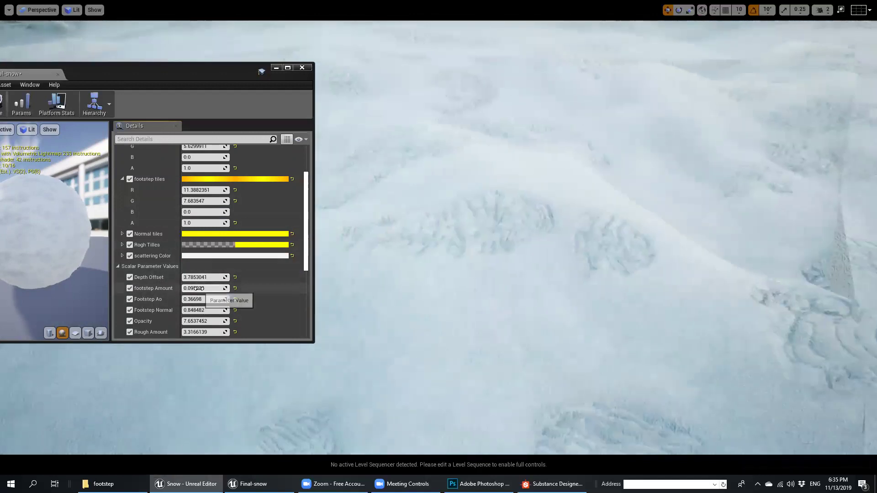
- Try Footstep Ao values on the footprints, from about -0.46 up to about 29.13, ending at about 9.96
drag(190, 299, 200, 299)
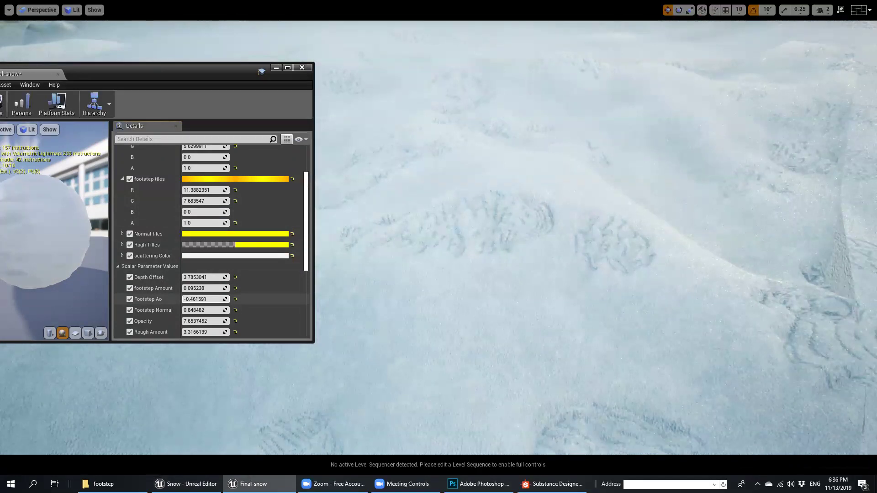
drag(204, 299, 219, 299)
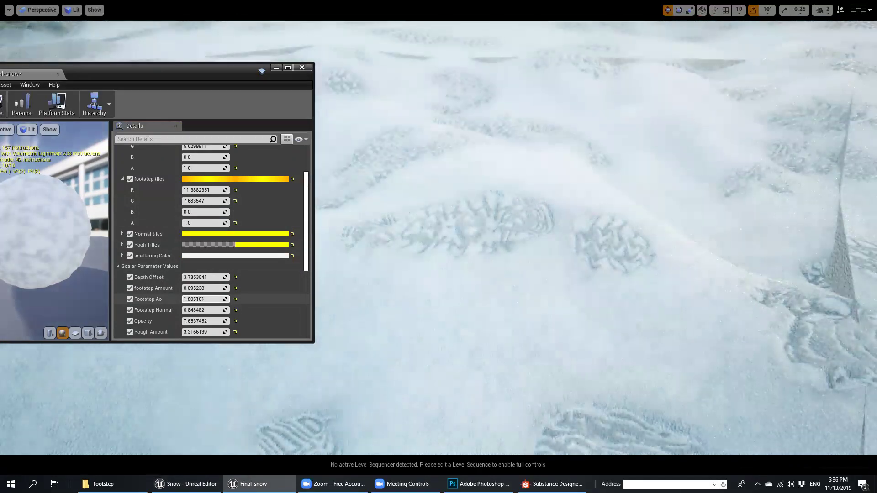
drag(215, 299, 233, 299)
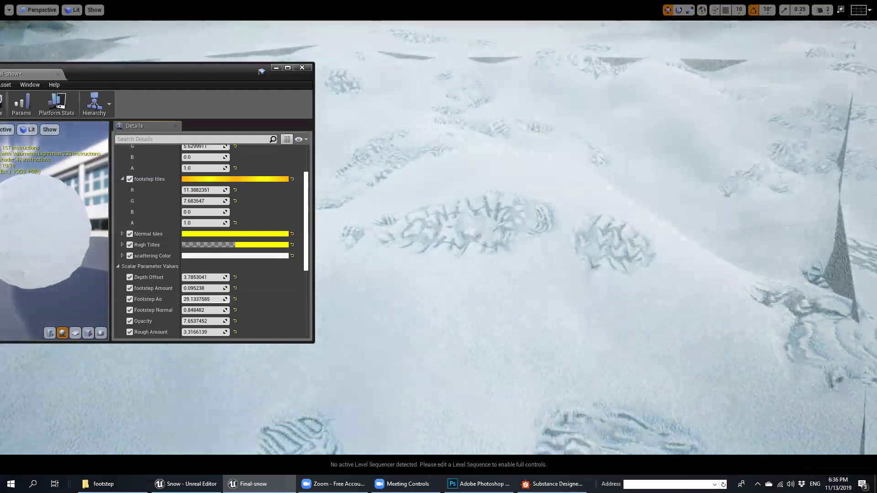
drag(215, 300, 206, 299)
- Bring the footprints closer and try Footstep Ao at about 14.5, undoing changes along the way
right_click(461, 203)
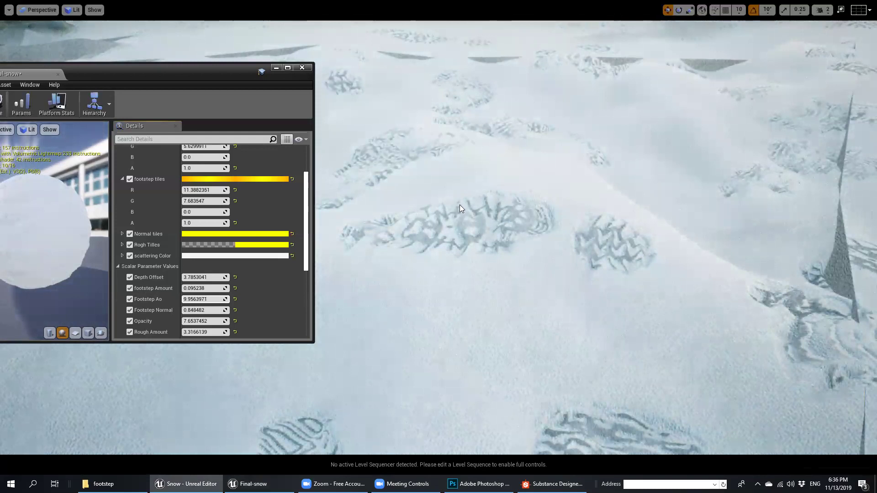
click(199, 188)
right_drag(499, 149, 522, 164)
mouse_move(199, 301)
mouse_down()
mouse_move(237, 299)
mouse_move(198, 289)
mouse_move(202, 299)
mouse_move(191, 299)
mouse_move(212, 299)
mouse_up()
key(ctrl+z)
key(ctrl+z)
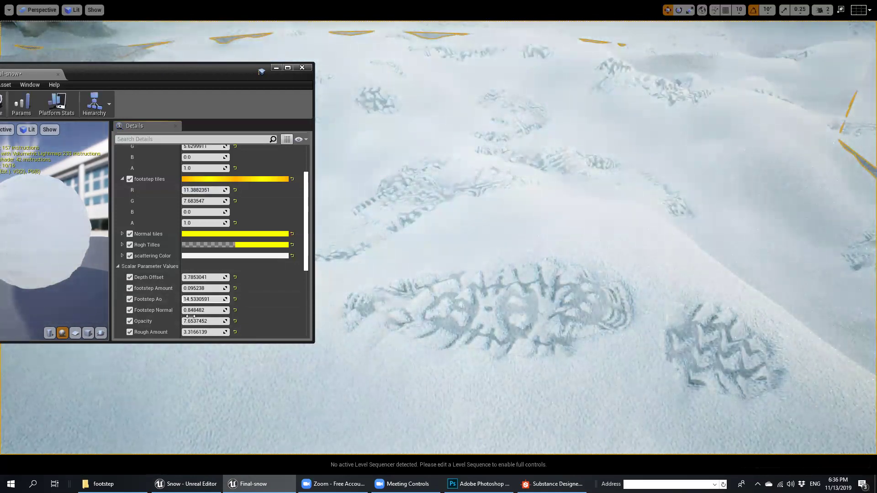
- Set Footstep Normal to about 1.28 and the footstep tiles to R about 14.68 and G about 10.09
mouse_move(203, 310)
mouse_down()
mouse_move(192, 310)
mouse_move(208, 310)
mouse_up()
key(ctrl+z)
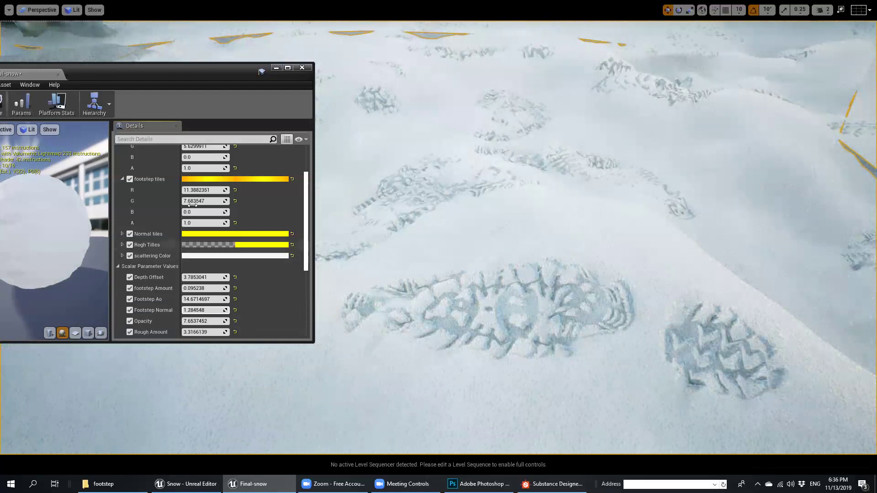
drag(203, 201, 199, 189)
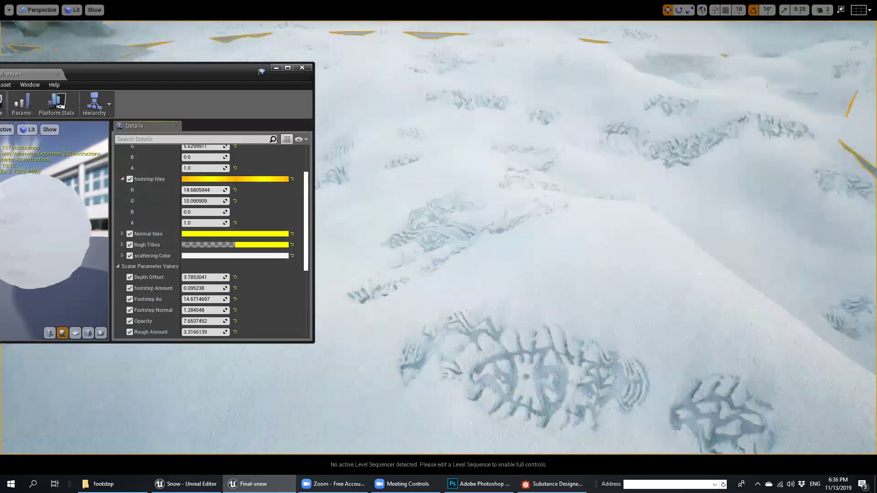
- Set Footstep Ao to about 1.06 and footstep Amount to about 0.057, and view the snow field from farther away
drag(204, 300, 201, 299)
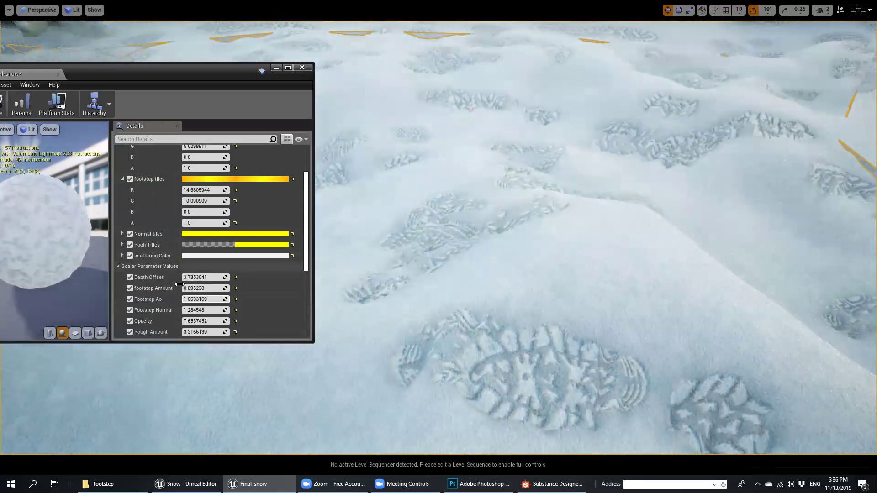
drag(201, 289, 199, 289)
scroll(550, 195, down, 5)
right_drag(550, 194, 574, 158)
scroll(143, 305, down, 1)
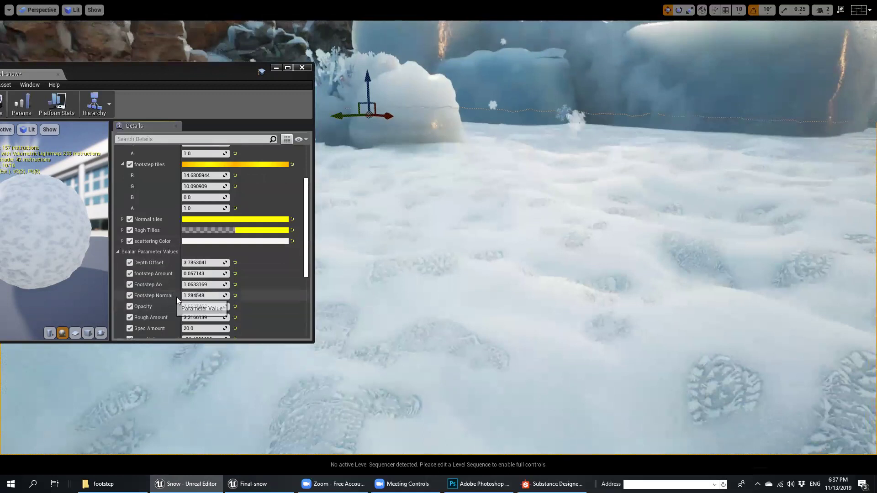
- Select the ice sphere standing in the snow, try moving it vertically, and undo the move
right_drag(411, 205, 338, 201)
right_drag(571, 199, 651, 205)
right_drag(562, 278, 562, 279)
mouse_move(586, 340)
right_down()
mouse_move(621, 374)
mouse_move(658, 334)
mouse_move(586, 340)
right_up()
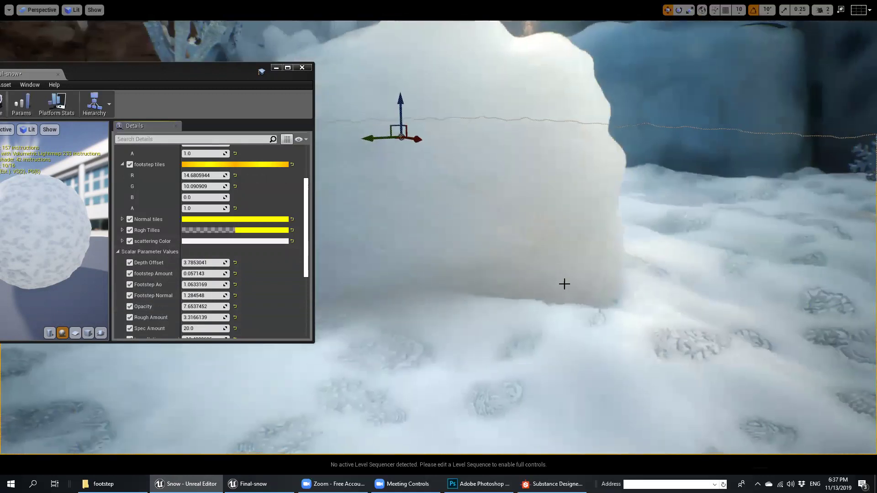
click(534, 195)
mouse_move(426, 193)
mouse_down()
mouse_move(423, 125)
mouse_move(424, 207)
mouse_up()
key(ctrl+z)
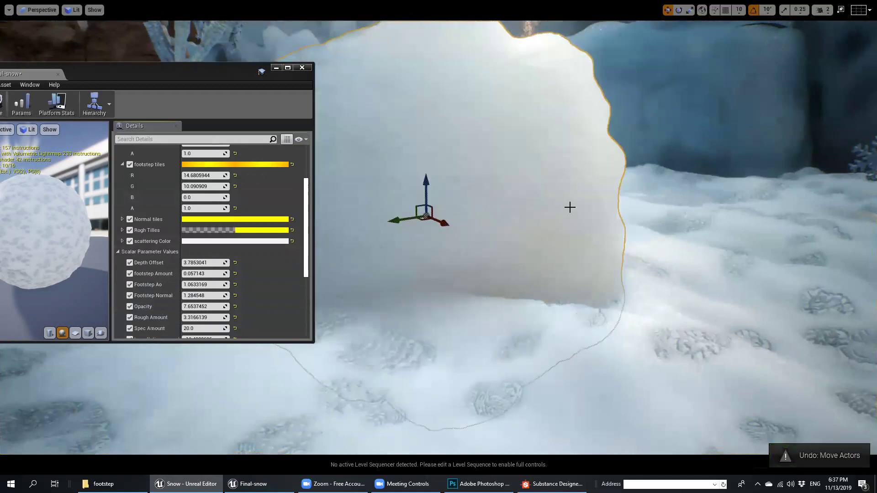
- Restore the full editor layout and open the 3D_Asset folder under Content > Megascans
key(F11)
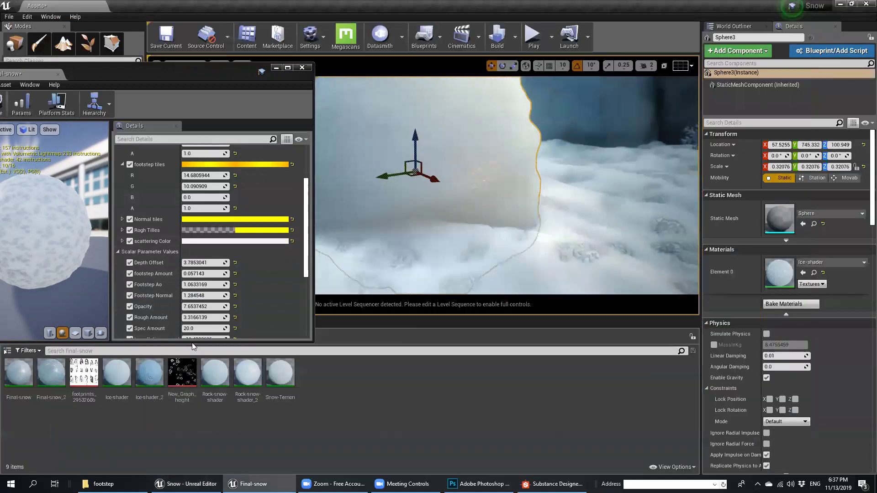
click(191, 346)
click(184, 336)
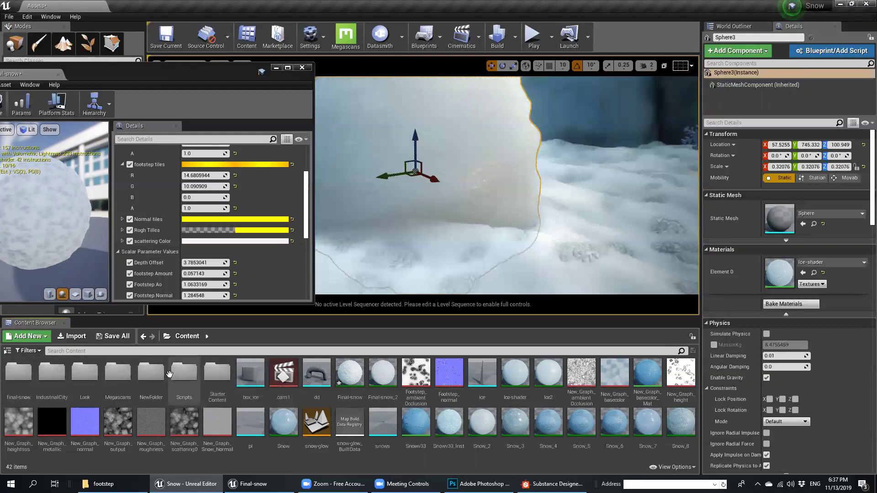
double_click(118, 374)
right_drag(611, 194, 499, 205)
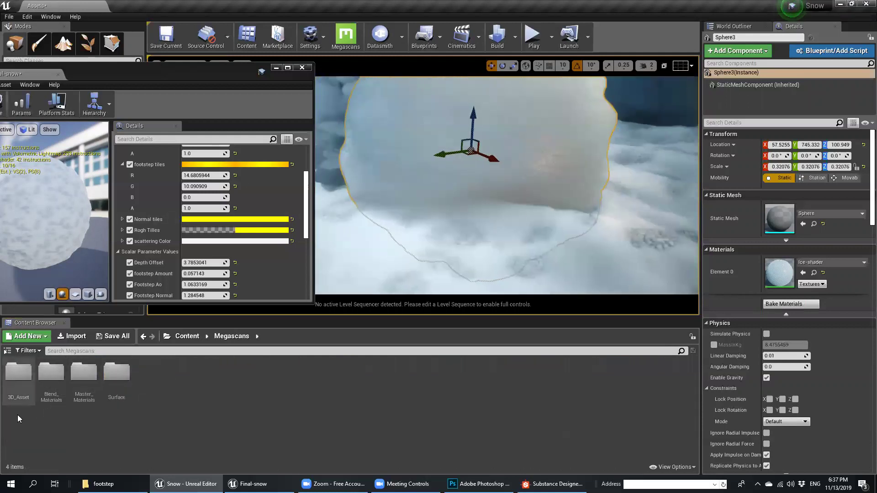
double_click(18, 374)
- Place the siEoZ_LOD0 cliff mesh from the 02_Huge_Icelandic_Lava_Cliff_siEoZ folder into the snow scene
click(9, 380)
double_click(51, 373)
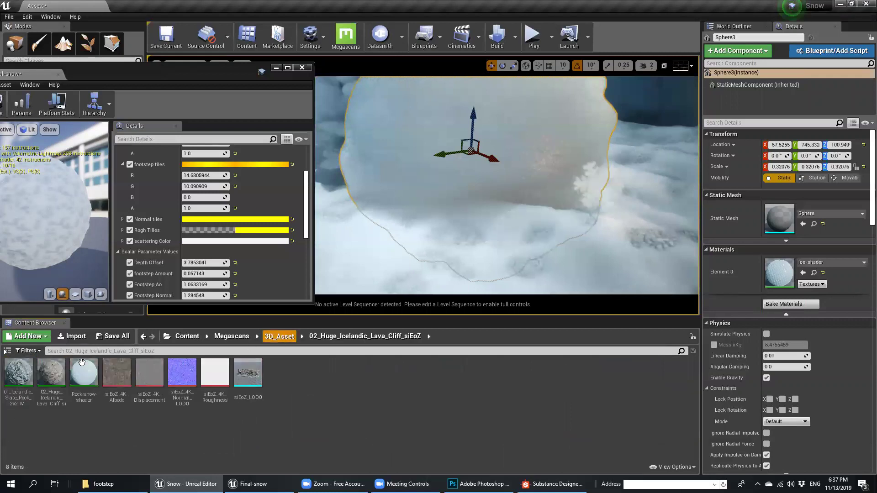
double_click(19, 372)
click(274, 337)
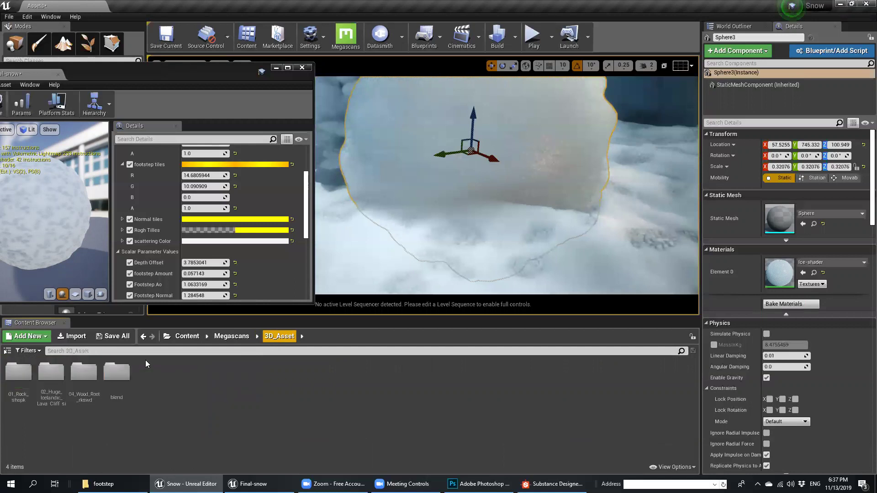
double_click(47, 374)
drag(248, 380, 610, 219)
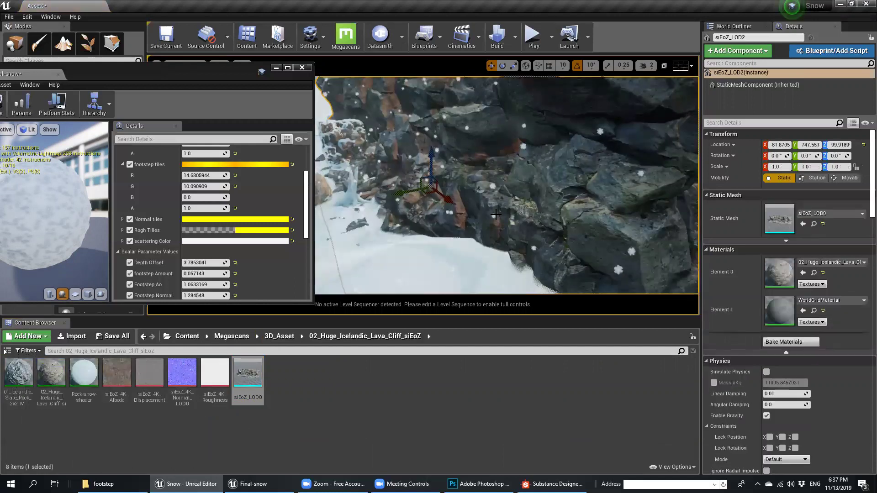
- Make the viewport full screen and scale the placed cliff uniformly, framing it in view
key(F11)
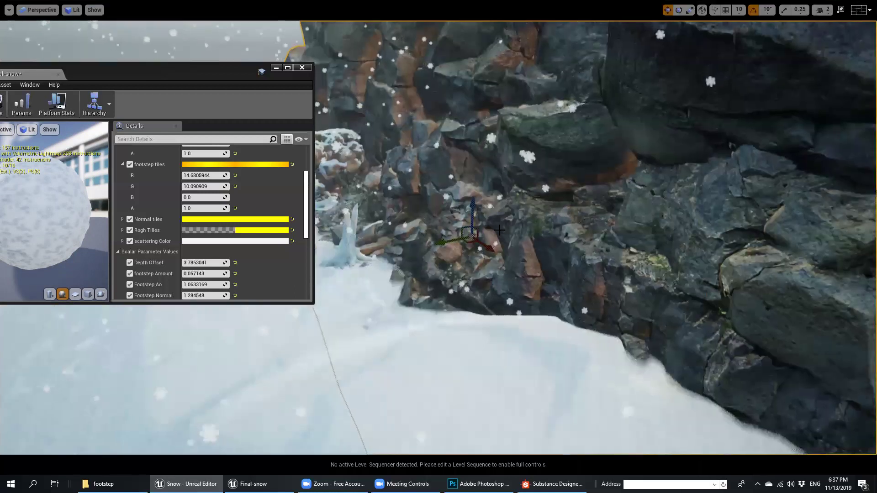
right_drag(476, 238, 480, 242)
key(r)
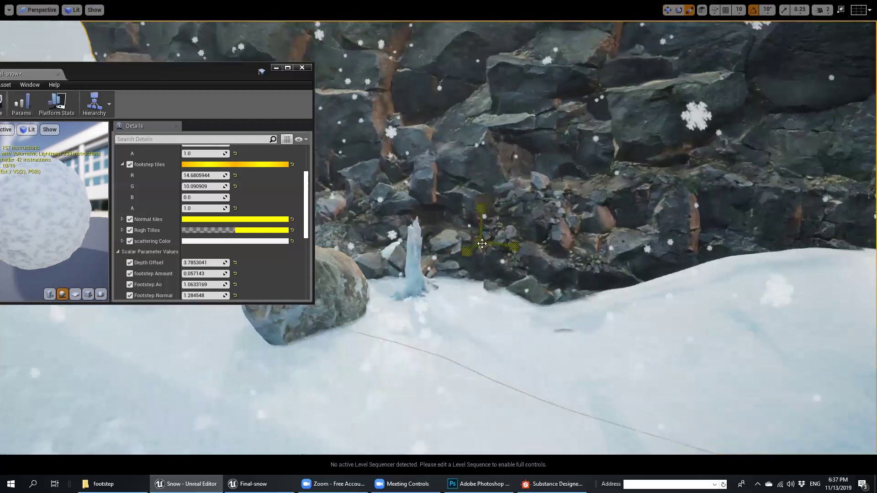
drag(480, 242, 476, 272)
key(f)
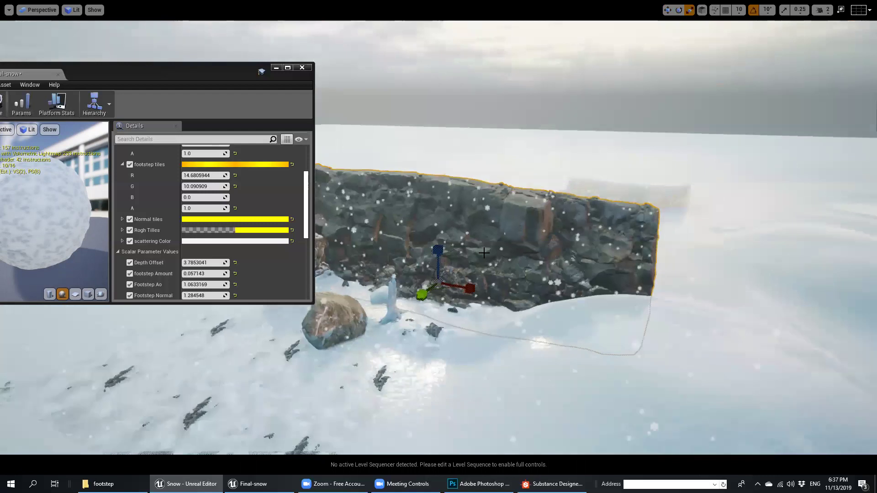
- Move the cliff vertically to adjust how far its rocks sink into the snow
scroll(475, 272, up, 3)
key(w)
right_drag(476, 272, 466, 305)
key(s)
key(w)
key(w)
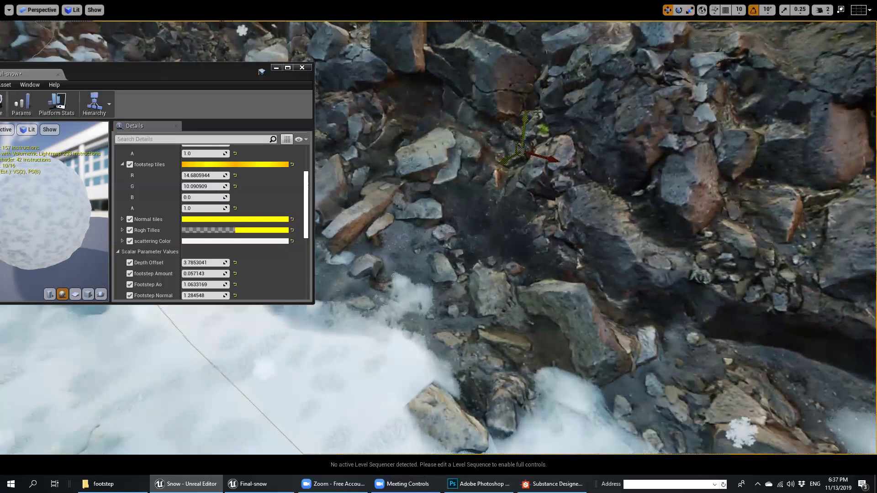
scroll(526, 103, up, 3)
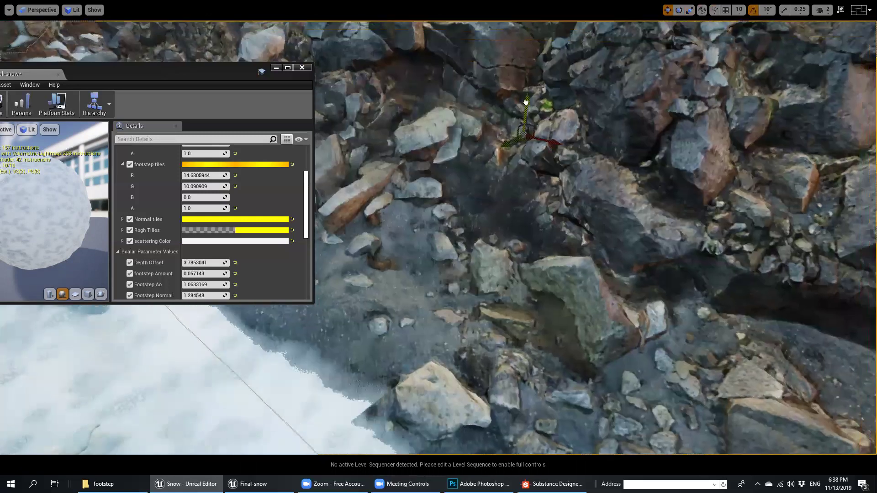
scroll(526, 103, down, 2)
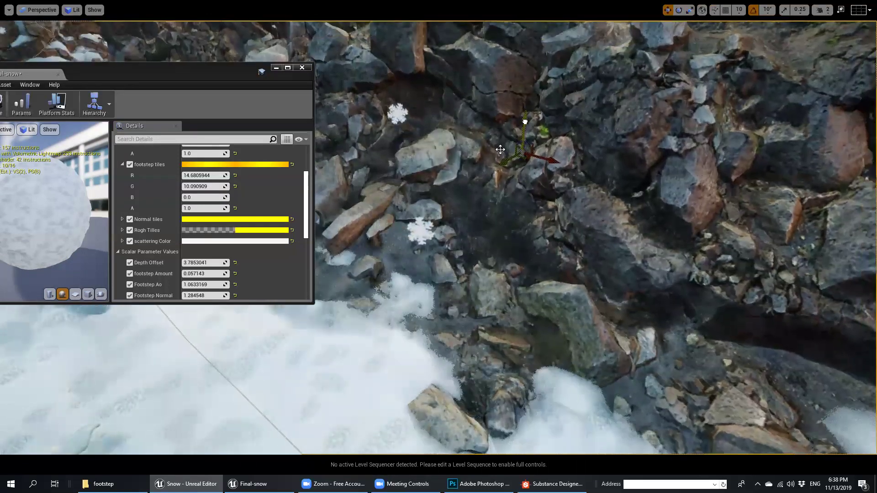
- Move the material instance window aside and examine the soft transition between snow and cliff rocks up close
drag(249, 68, 228, 58)
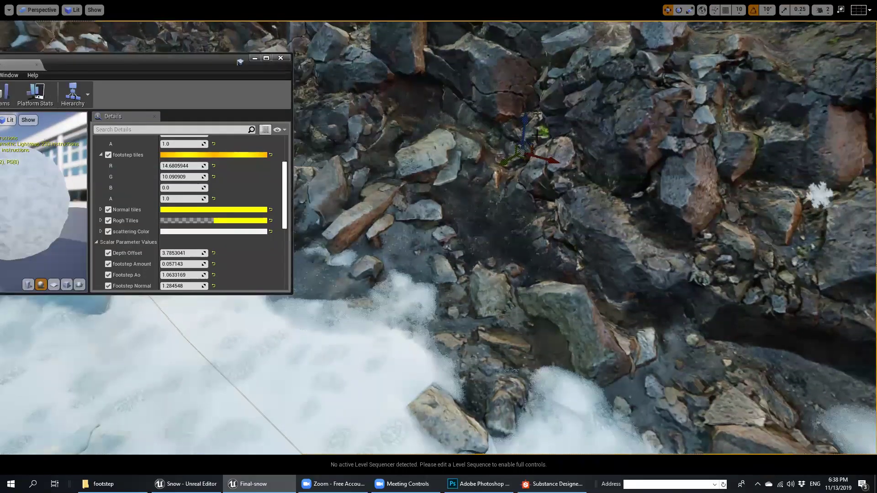
right_drag(396, 320, 349, 346)
right_drag(460, 289, 460, 290)
key(w)
key(w)
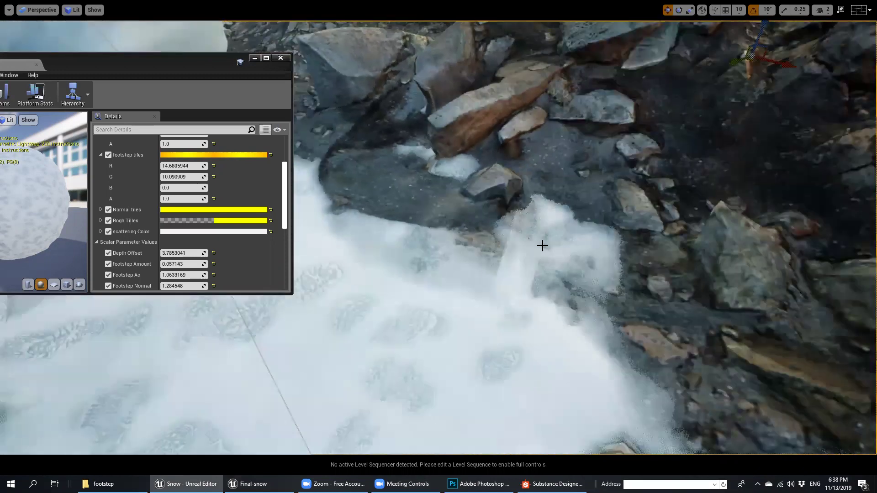
right_drag(281, 278, 658, 114)
key(s)
key(s)
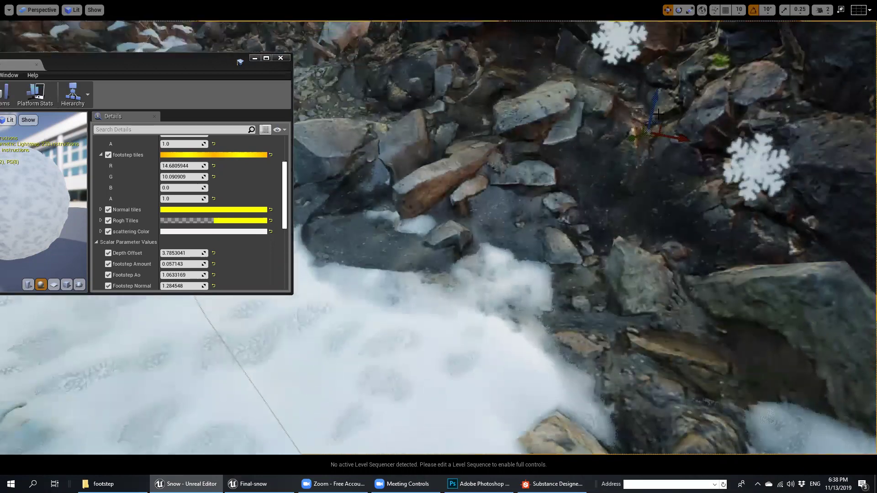
scroll(476, 266, up, 1)
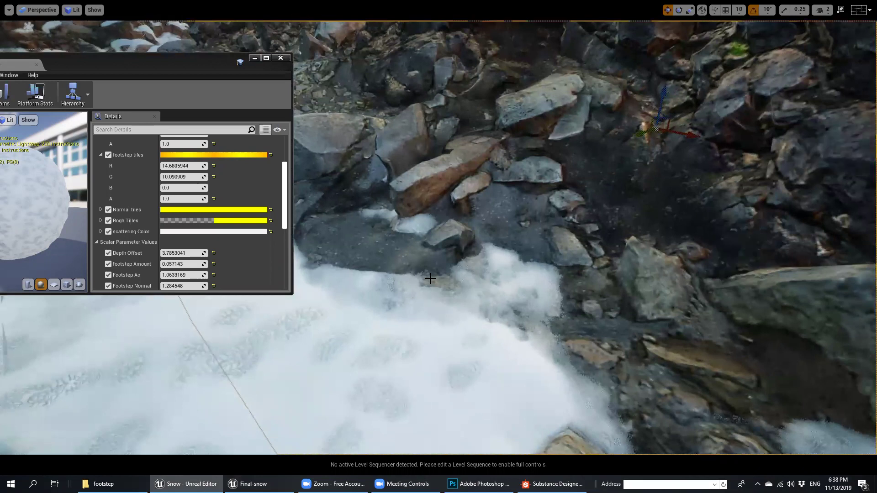
- Try Depth Offset values of about -2.17 and 2.25 where the snow meets the rocks, undoing the first
mouse_move(661, 95)
mouse_down()
mouse_move(650, 142)
mouse_move(661, 100)
mouse_up()
right_drag(661, 99, 589, 69)
mouse_move(169, 253)
mouse_down()
mouse_move(208, 253)
mouse_move(160, 253)
mouse_up()
right_drag(499, 264, 585, 343)
key(w)
right_drag(365, 192, 425, 219)
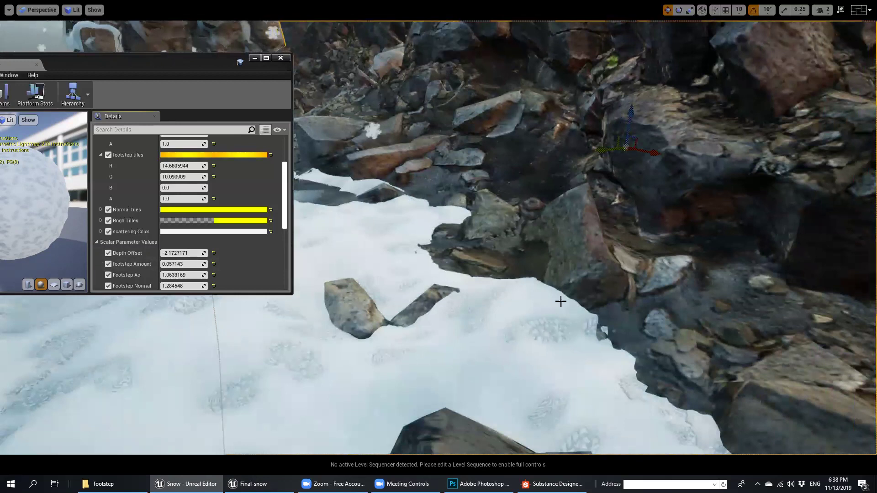
key(ctrl+z)
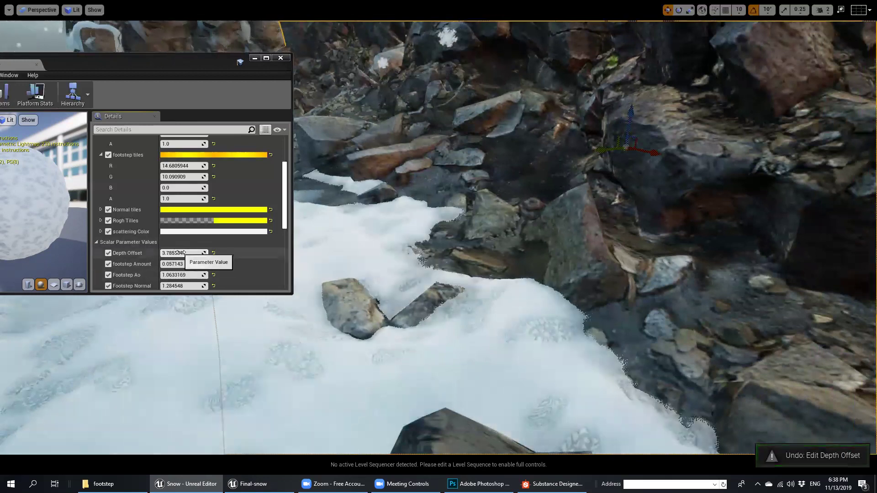
drag(183, 252, 160, 253)
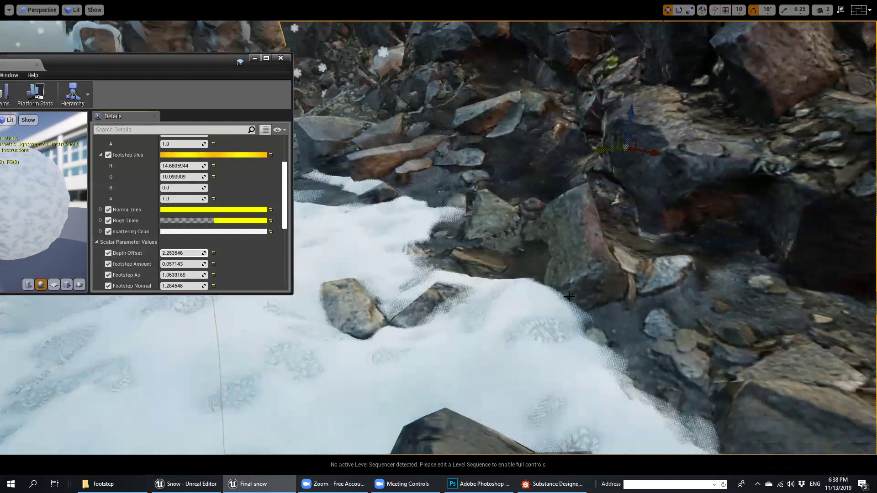
- Try removing the placed cliff from the scene and undo the deletion
right_drag(562, 297, 726, 193)
key(Delete)
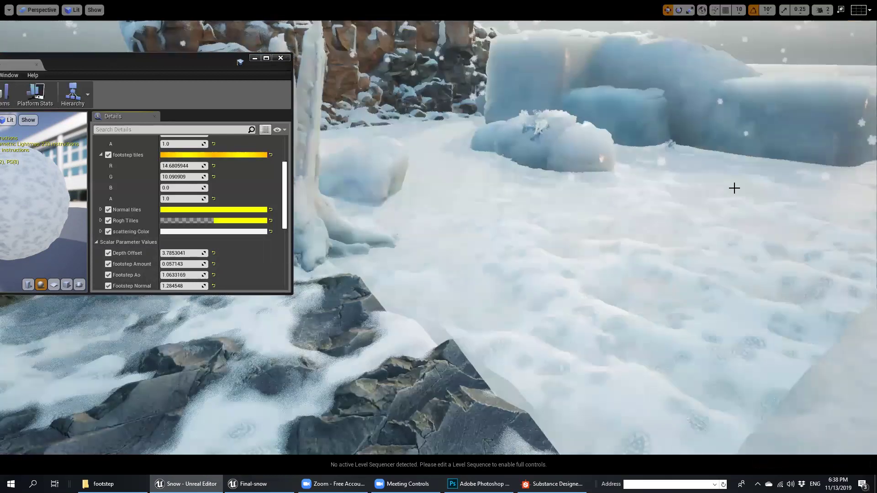
key(ctrl+z)
- Look over the remaining scalar parameters and the snow around the cliff, and select the ice sphere
scroll(222, 270, down, 1)
scroll(222, 267, down, 2)
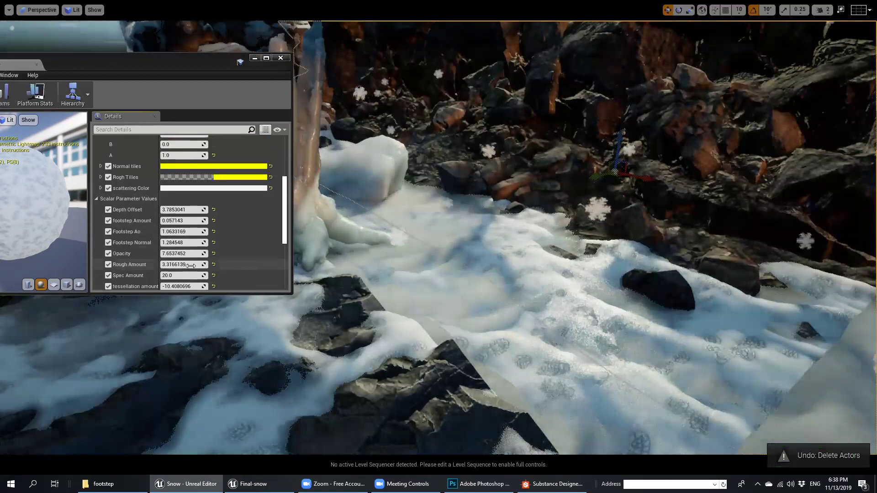
right_drag(535, 237, 584, 228)
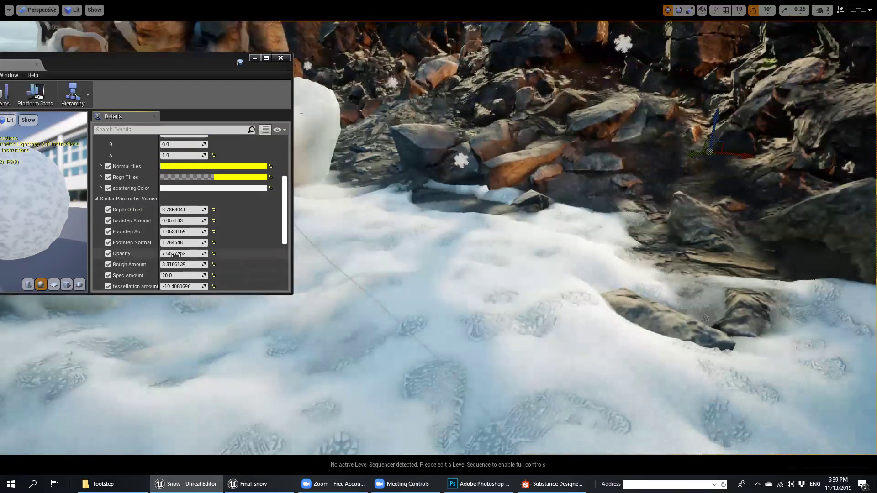
right_drag(551, 148, 516, 234)
click(552, 149)
right_drag(617, 327, 550, 151)
- Restore the full editor layout and show the properties of the BP_LightStudio actor
key(F11)
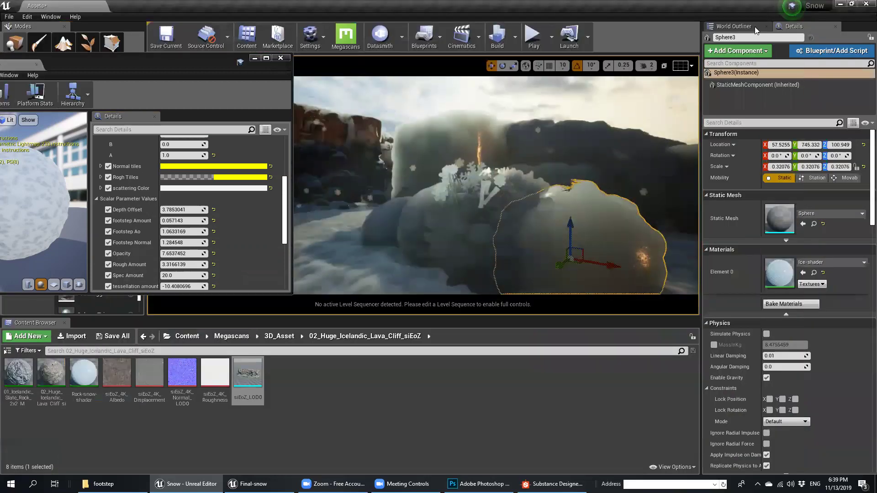
click(754, 27)
click(749, 115)
click(793, 27)
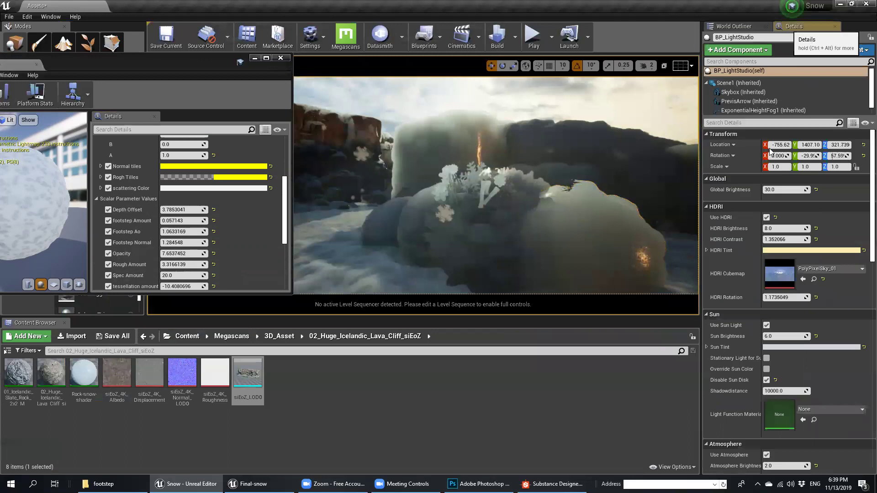
- Try a Global Brightness of 2 on the BP_LightStudio actor and set it back to 30
click(795, 186)
text(2)
key(Return)
text(30)
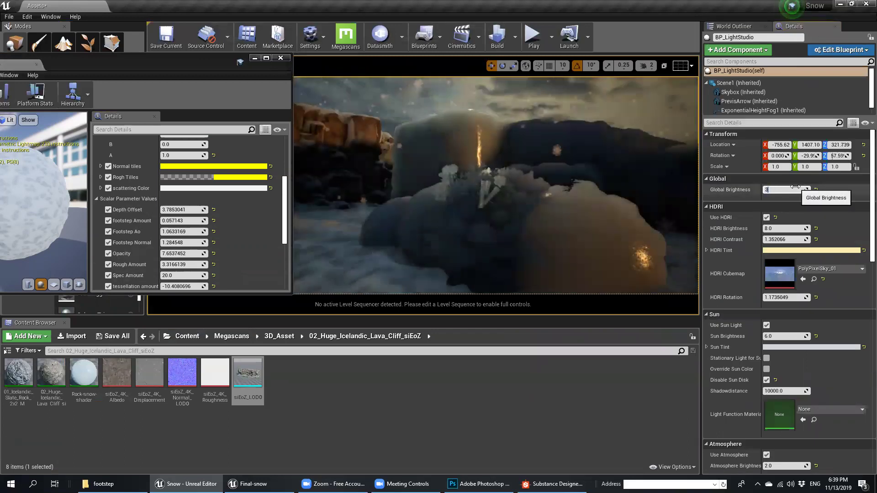
key(Return)
- Try an Opacity of about -0.21 on Final-snow while viewing the ice box up close, and undo the change
key(F11)
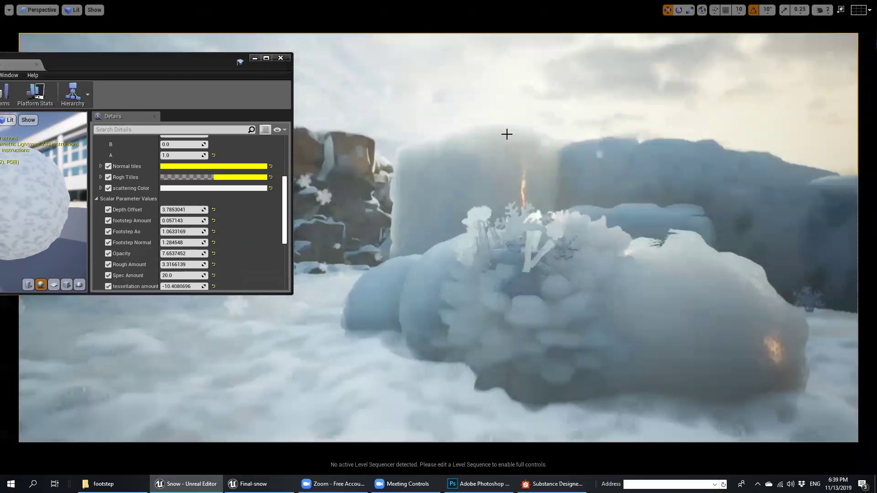
click(523, 155)
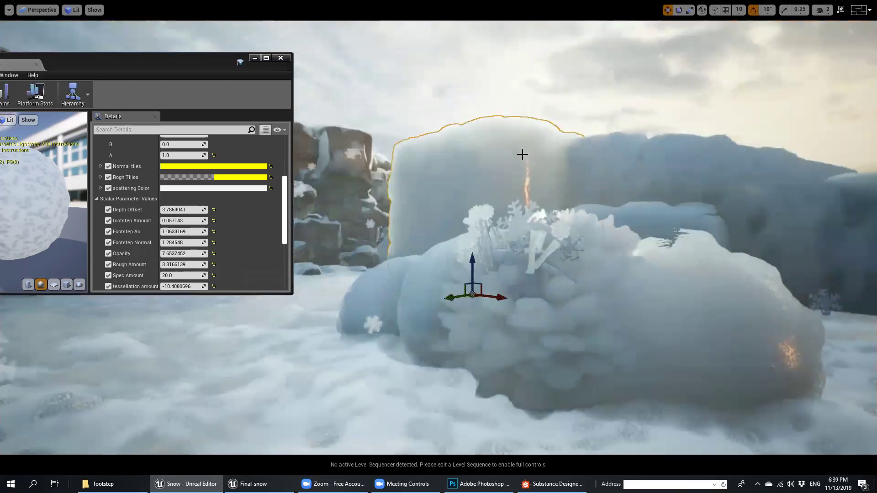
right_drag(523, 154, 441, 138)
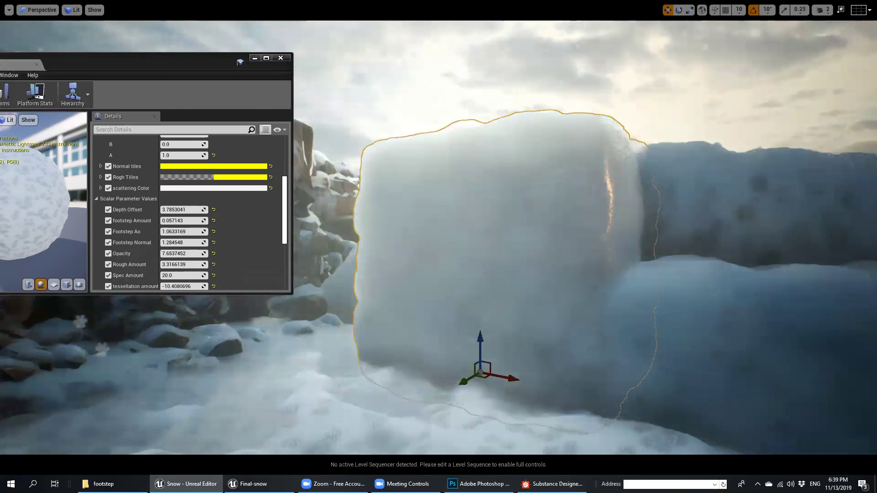
key(Escape)
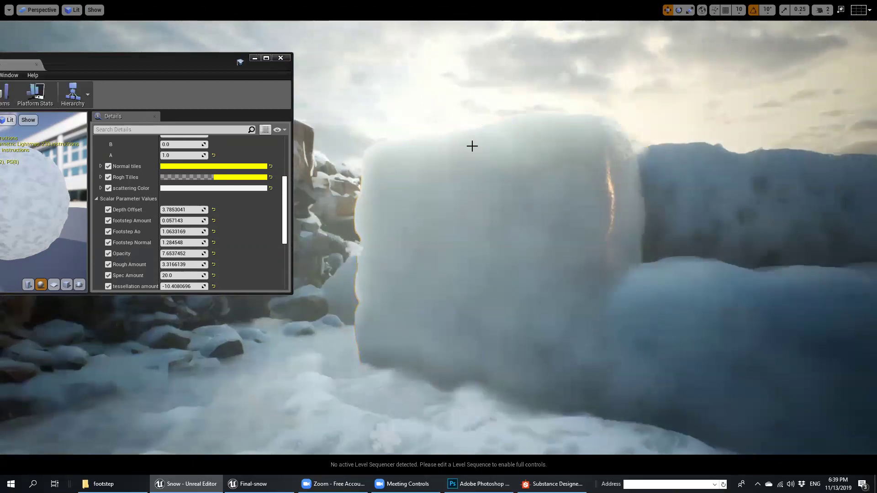
scroll(150, 235, down, 2)
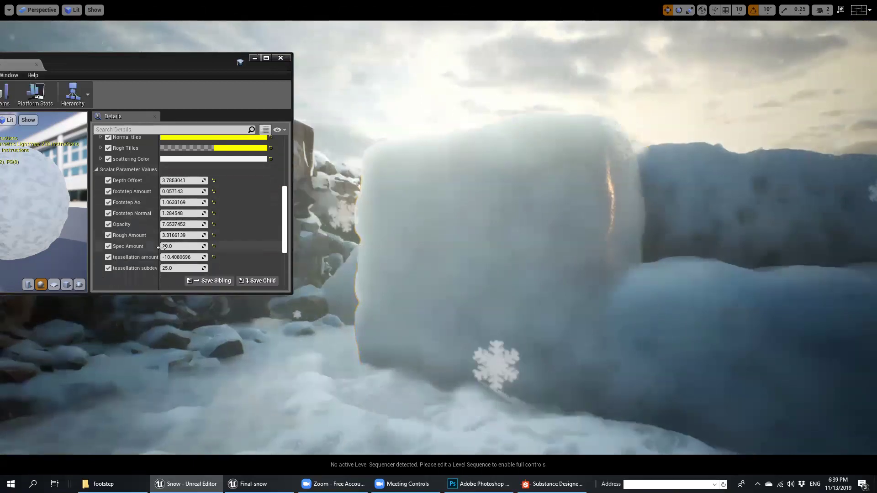
drag(162, 224, 150, 224)
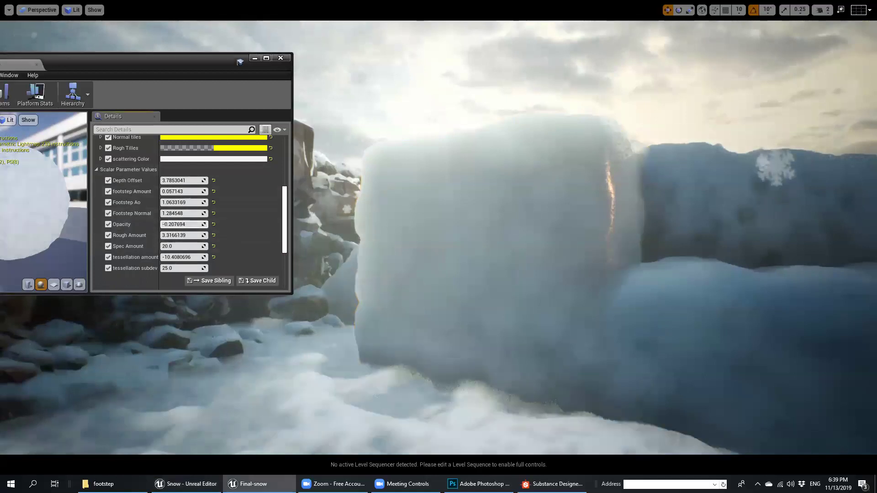
click(412, 231)
key(ctrl+z)
- Open the Ice-shader material assigned to the ice box and show the box in a full-screen viewport without editor overlays
key(F11)
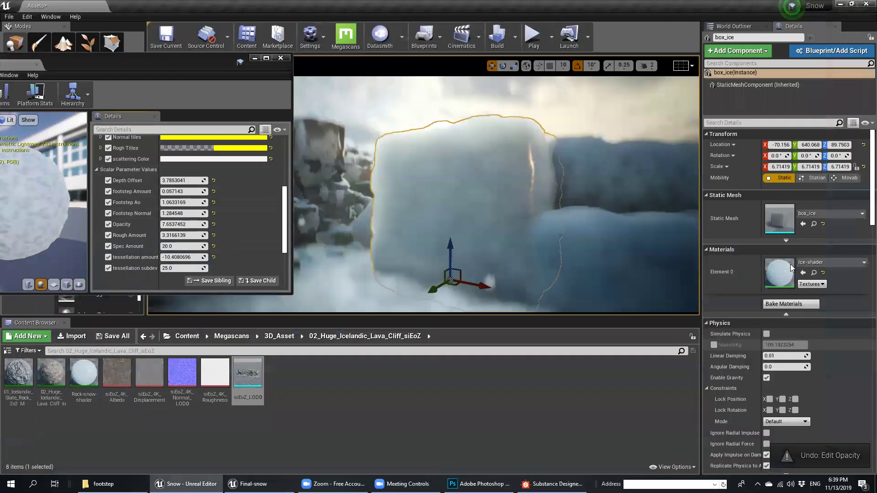
double_click(788, 268)
scroll(176, 232, down, 4)
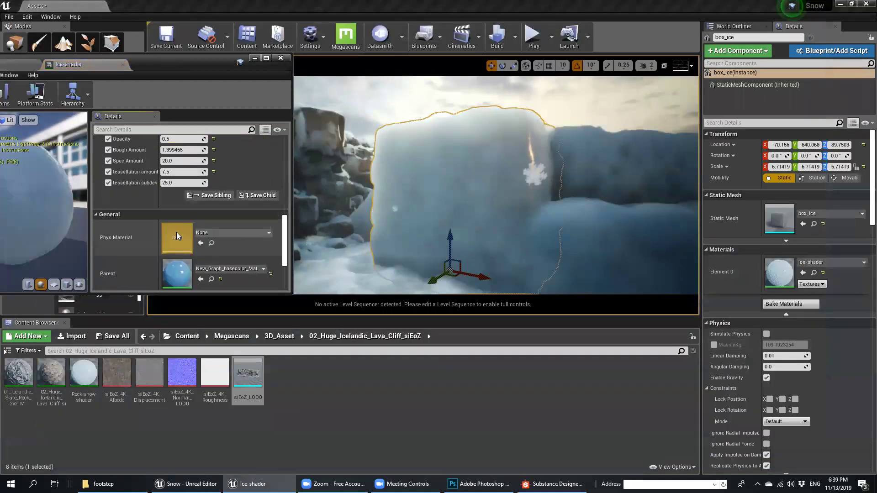
click(505, 175)
key(F11)
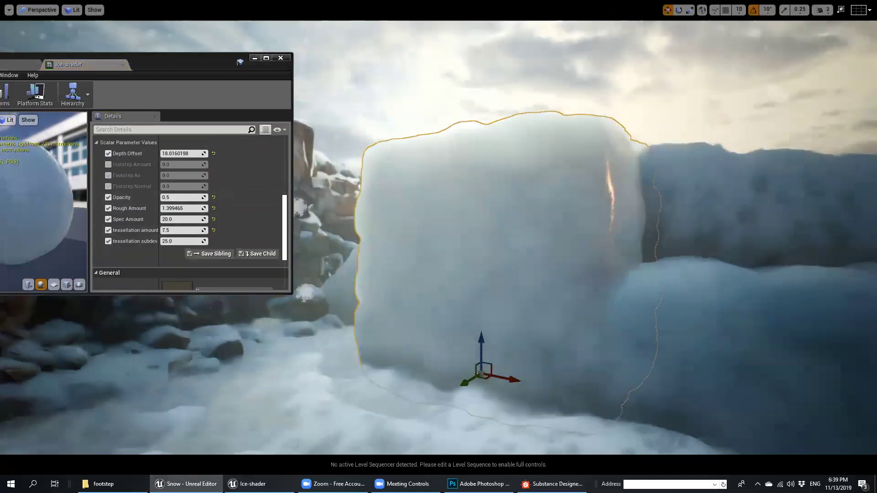
key(g)
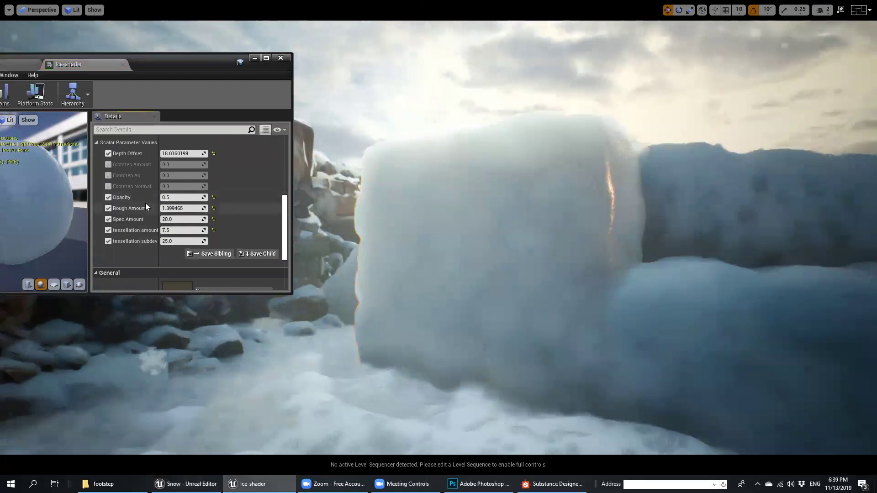
- Set the Ice-shader's Opacity to about 0.48 and adjust its scattering Color
key(ctrl+z)
mouse_move(177, 199)
mouse_down()
mouse_move(201, 199)
mouse_move(178, 199)
mouse_move(201, 202)
mouse_move(187, 201)
mouse_up()
scroll(182, 188, up, 4)
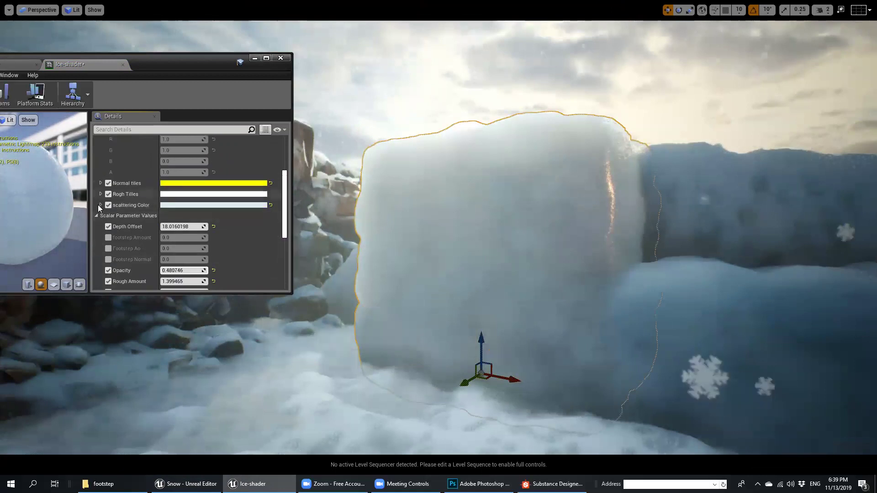
click(185, 205)
drag(237, 256, 253, 305)
click(363, 427)
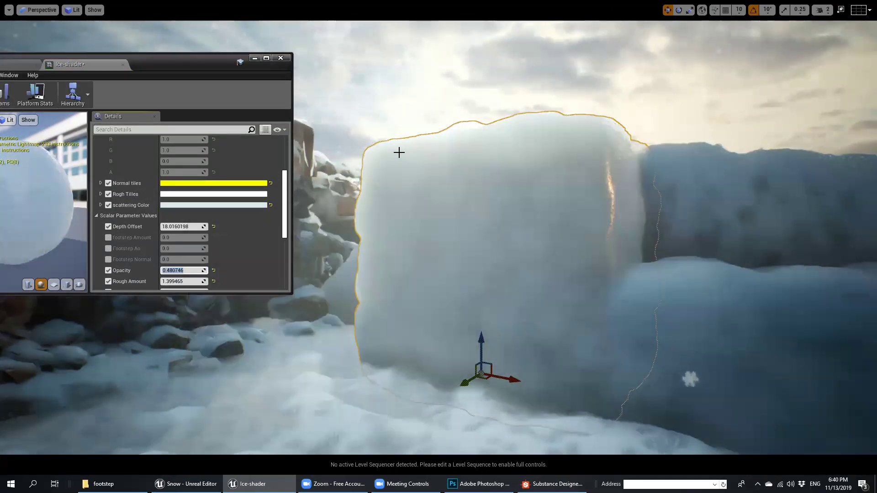
- Move the ice box along its Y axis to a location of about 643.95, undoing a second move
click(476, 164)
key(g)
right_drag(497, 250, 522, 292)
key(g)
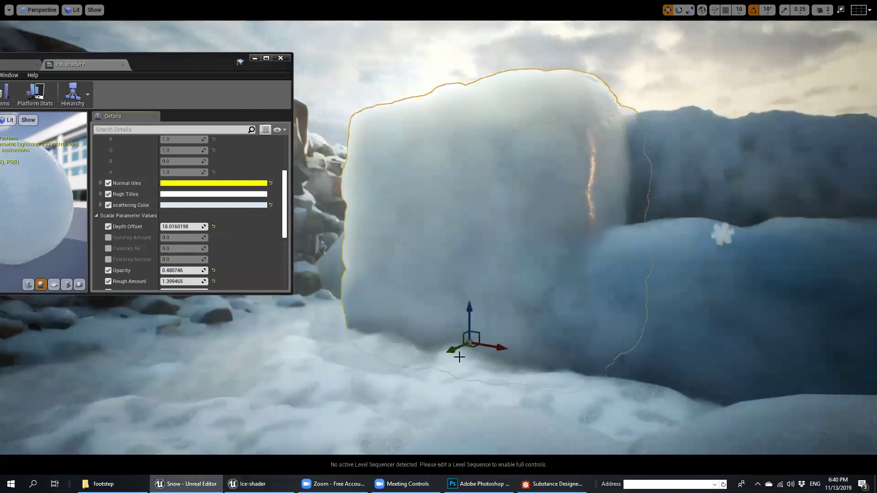
drag(461, 347, 454, 348)
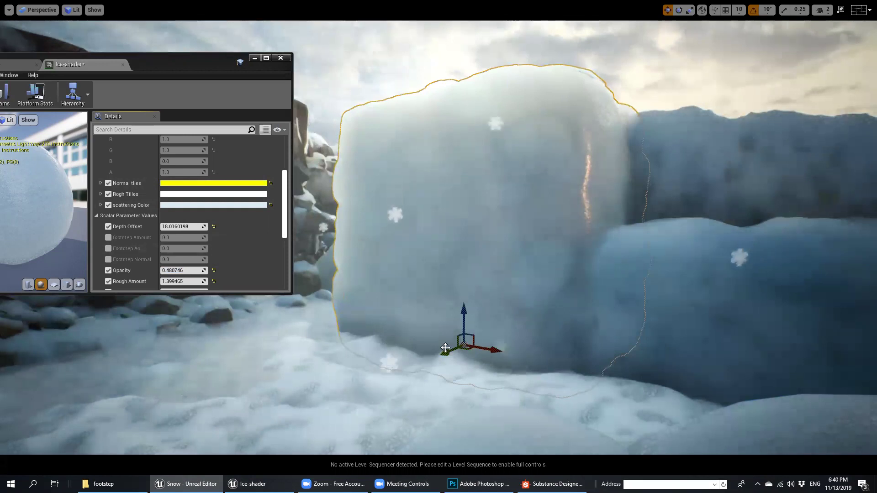
mouse_move(480, 345)
mouse_down()
mouse_move(381, 330)
mouse_move(517, 349)
mouse_move(449, 344)
mouse_move(484, 335)
mouse_up()
key(ctrl+z)
- Look over the Ice-shader's scalar parameters beside the ice box, and inspect the footprints in the snow with the Final-snow parameters shown
alt+drag(607, 233, 576, 201)
right_drag(509, 231, 486, 231)
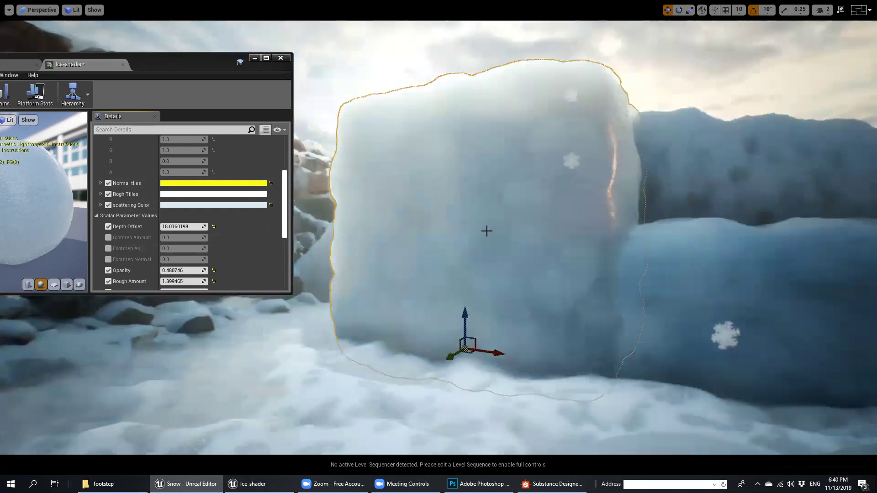
scroll(168, 255, down, 3)
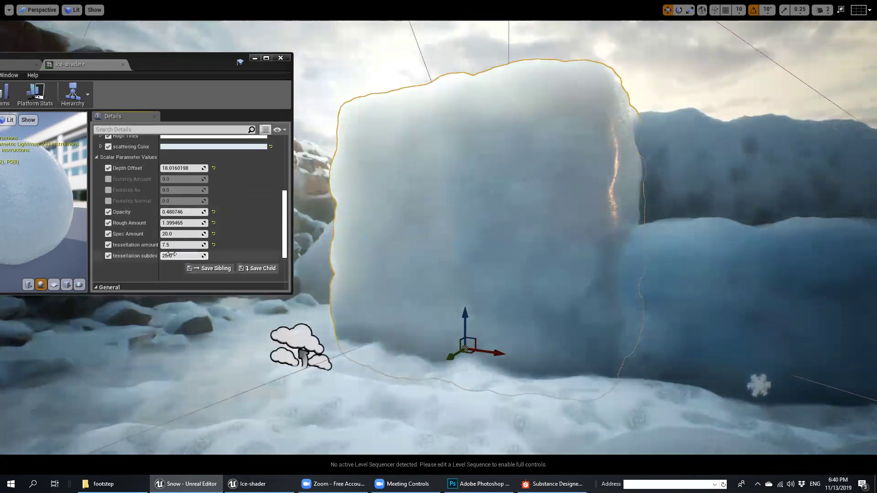
mouse_move(425, 176)
alt+mouse_down()
mouse_move(414, 172)
mouse_move(426, 180)
alt+mouse_up()
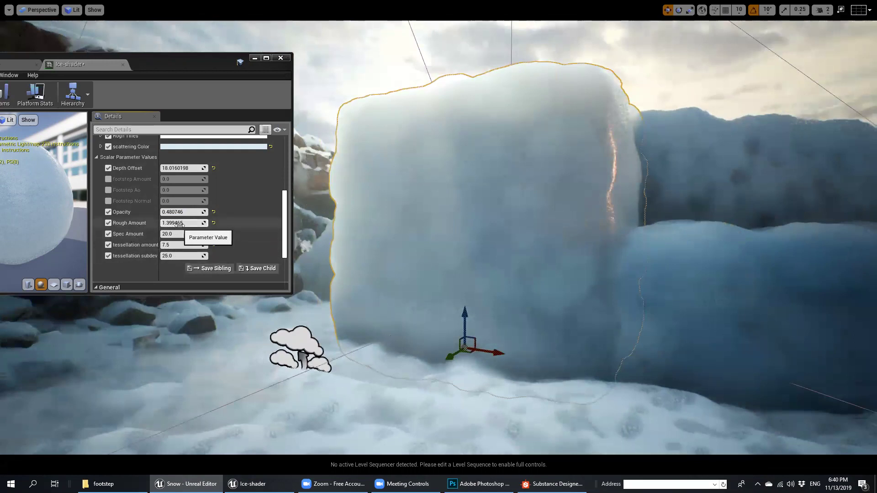
right_drag(630, 229, 731, 229)
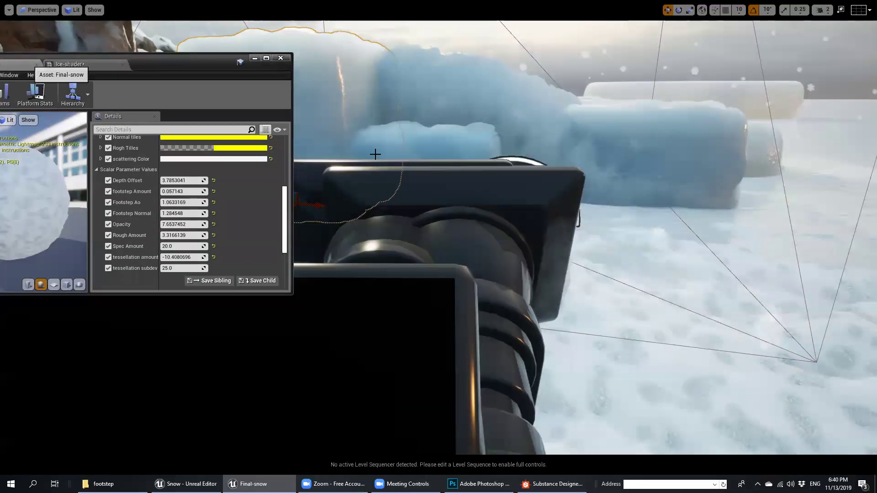
right_drag(740, 259, 740, 259)
right_drag(615, 220, 619, 249)
right_drag(592, 300, 592, 301)
right_drag(584, 380, 488, 298)
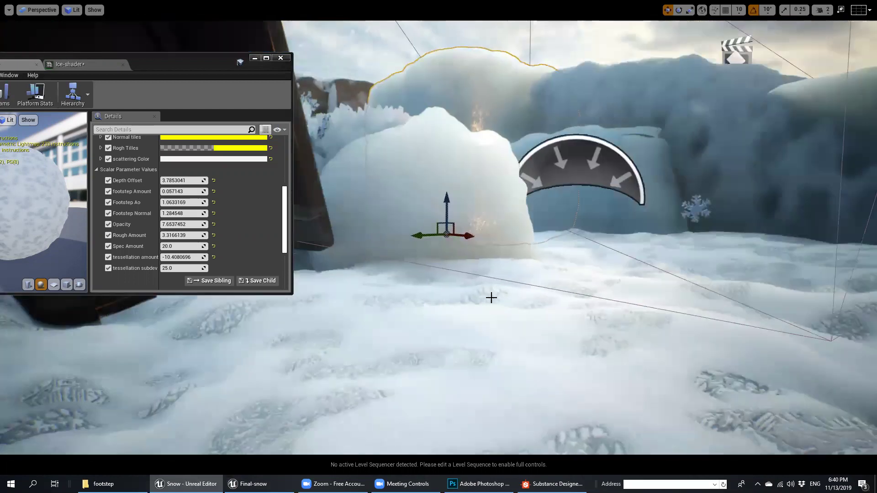
- Restore the full editor layout, look through CineCameraActor1 and pilot CineCameraActor5, with the material window moved aside
key(F11)
drag(162, 77, 178, 158)
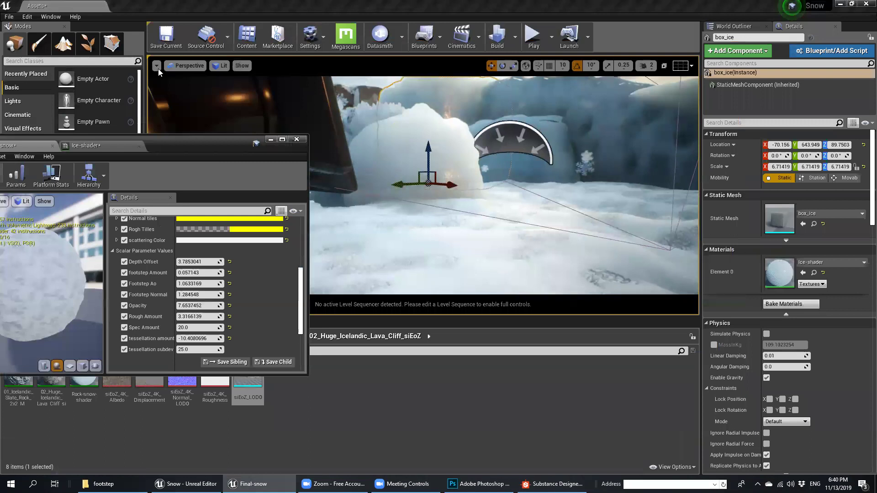
click(157, 66)
mouse_move(180, 63)
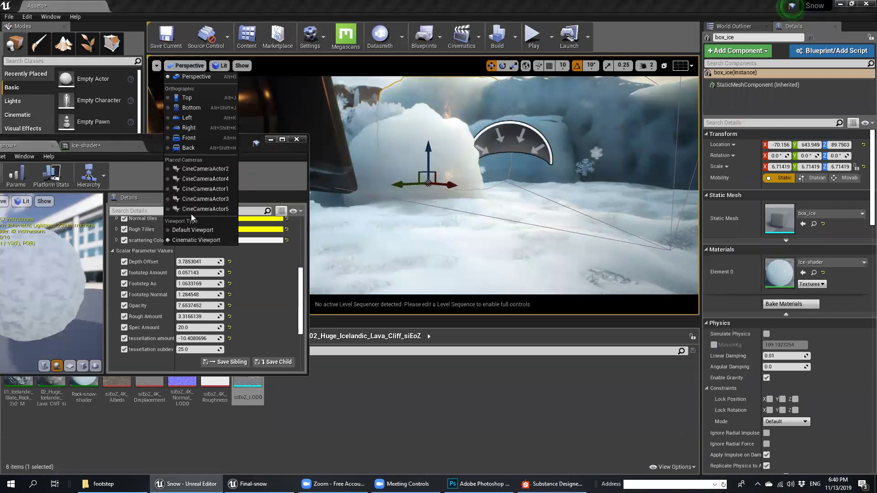
click(206, 189)
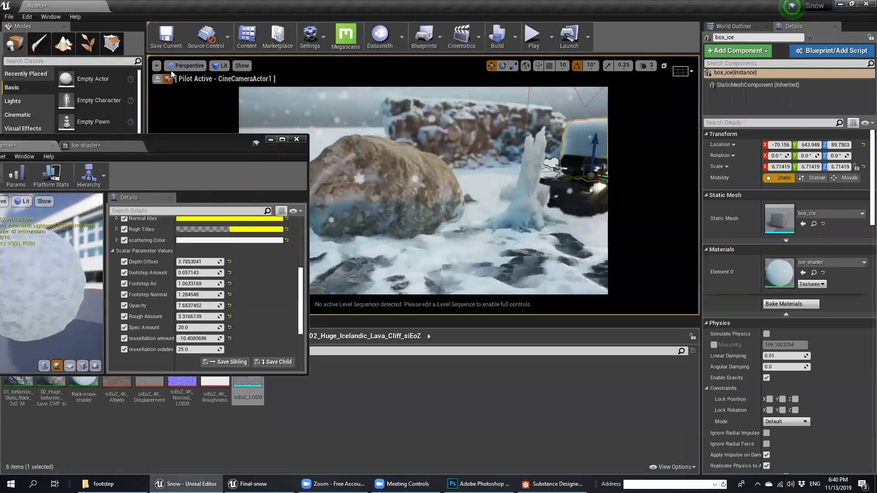
click(184, 66)
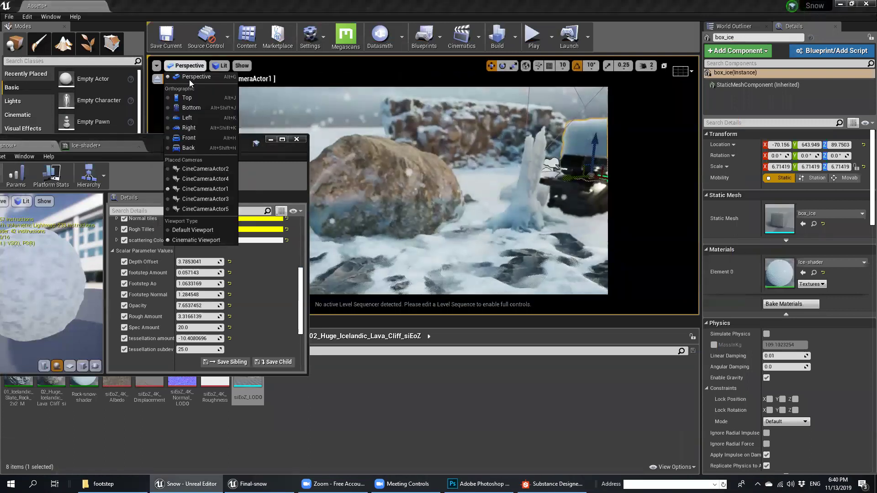
click(205, 209)
mouse_move(460, 159)
right_down()
mouse_move(484, 96)
mouse_move(457, 143)
right_up()
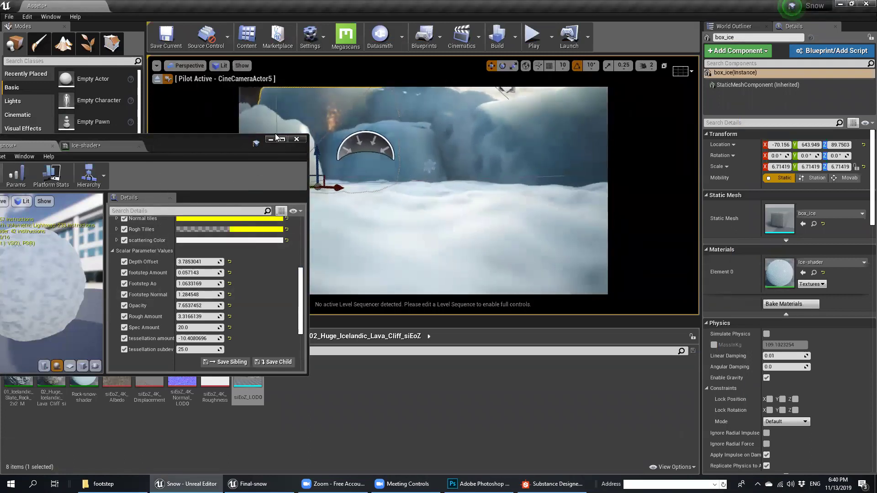
drag(227, 144, 181, 150)
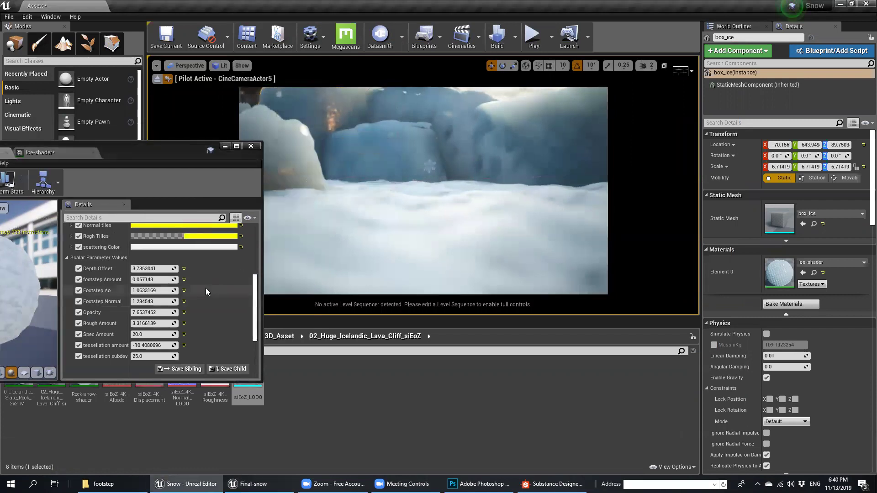
- Try other Rough Amount values on Final-snow and undo the changes
mouse_move(152, 323)
mouse_down()
mouse_move(140, 323)
mouse_move(153, 323)
mouse_up()
key(ctrl+z)
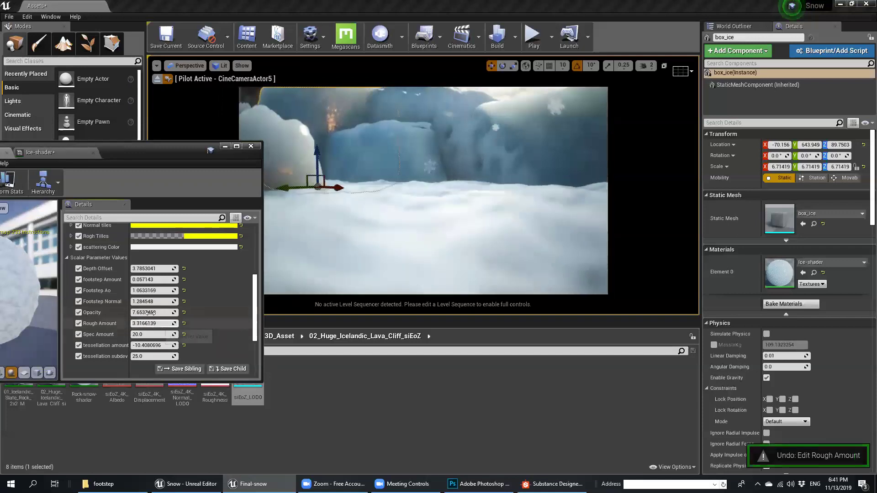
drag(145, 323, 144, 323)
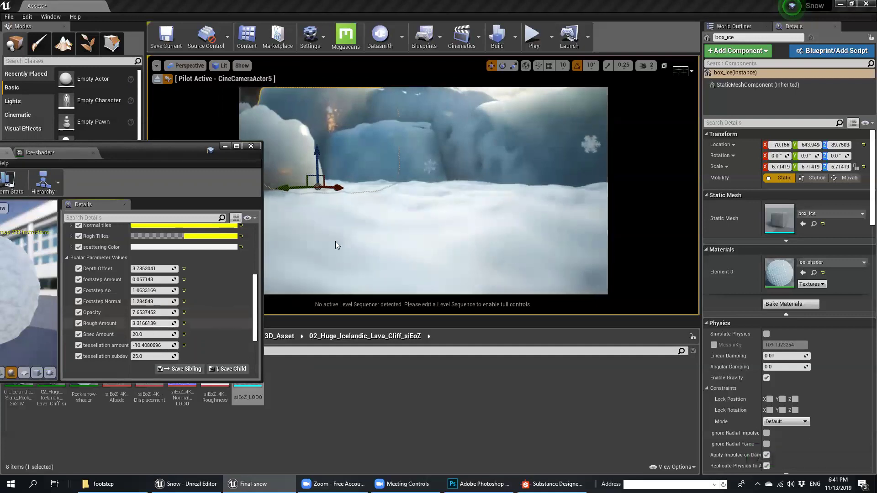
- Shift the piloted camera sideways and show the properties of CineCameraActor5
click(734, 26)
middle_drag(423, 192, 383, 188)
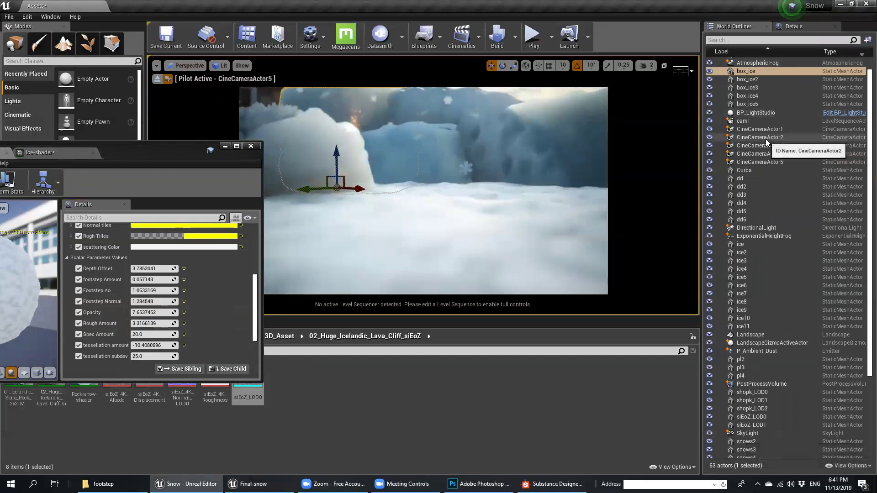
click(760, 162)
click(804, 26)
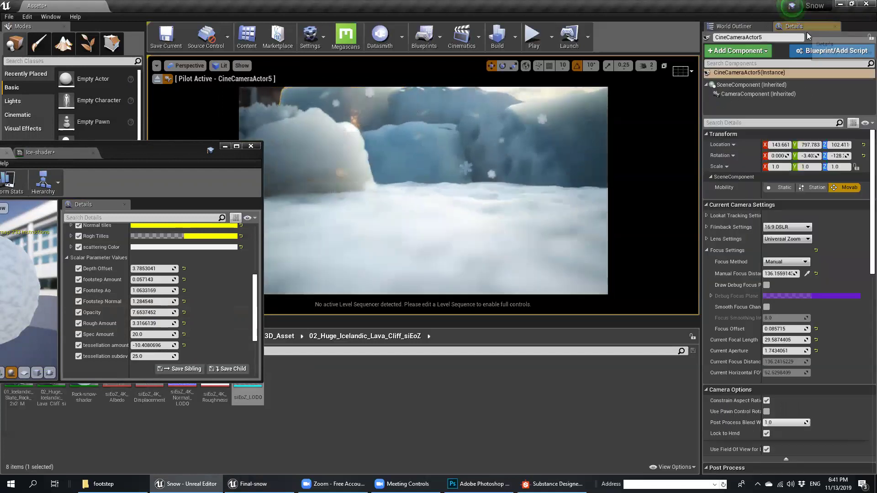
- Try shorter Manual Focus Distance values, down to about 20.35, on CineCameraActor5 and undo the changes
click(781, 274)
drag(781, 274, 767, 274)
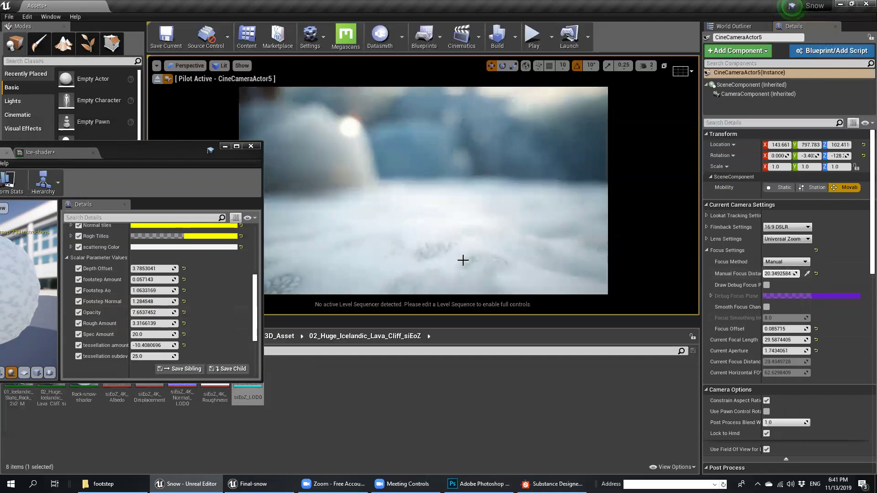
key(ctrl+z)
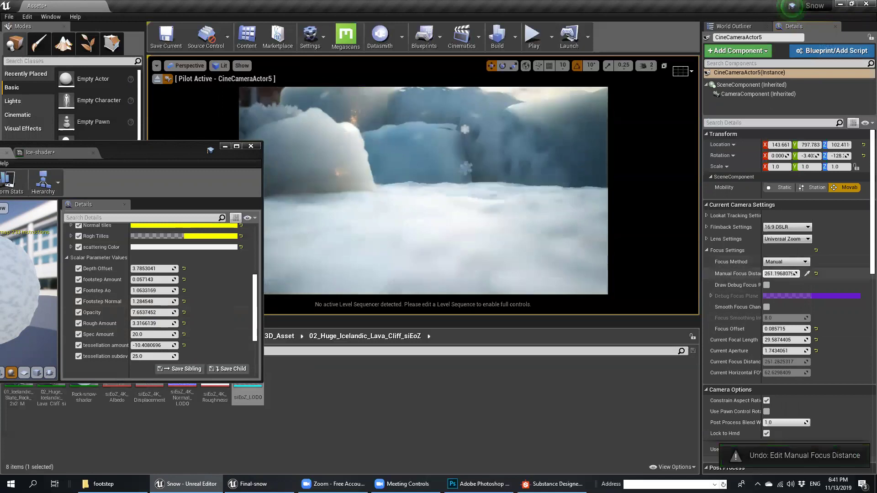
key(ctrl+z)
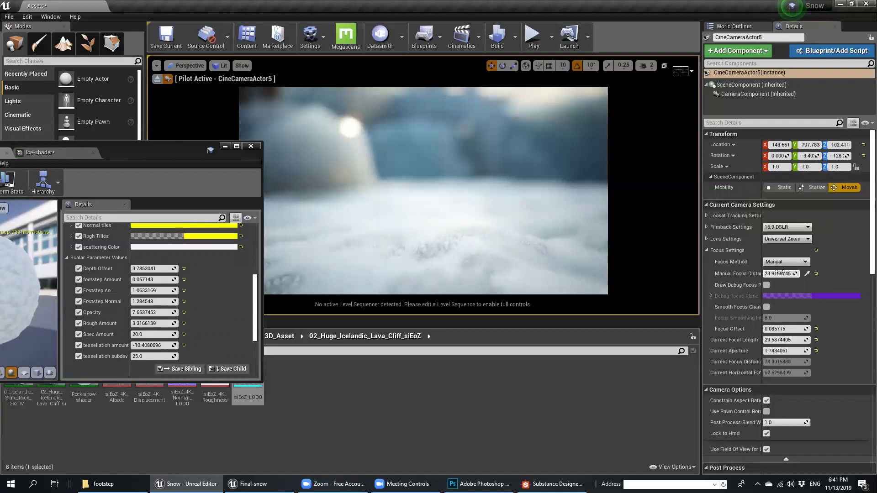
key(ctrl+z)
- Raise CineCameraActor5 to a Z location of about 108.69 and try another Spec Amount on Final-snow
middle_drag(465, 193, 475, 166)
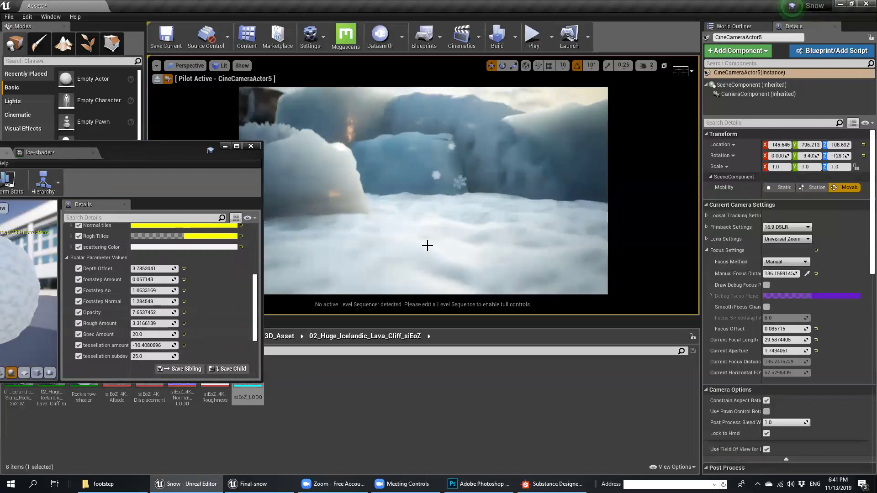
drag(151, 338, 132, 334)
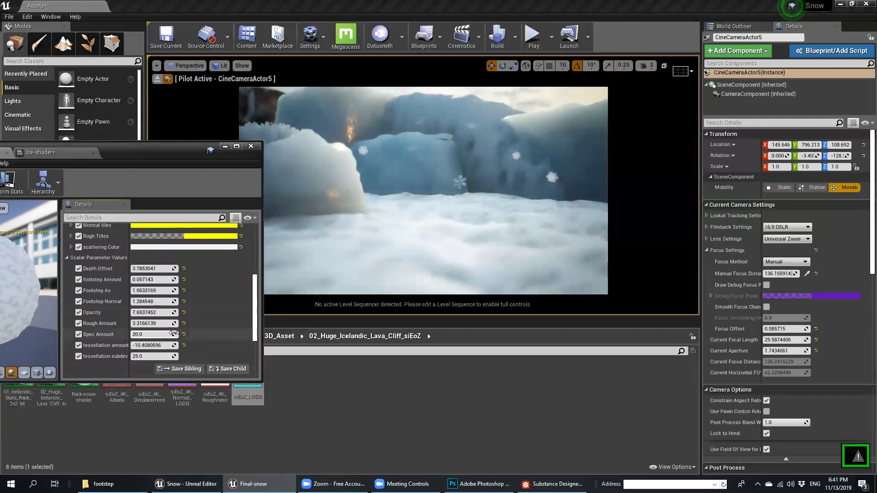
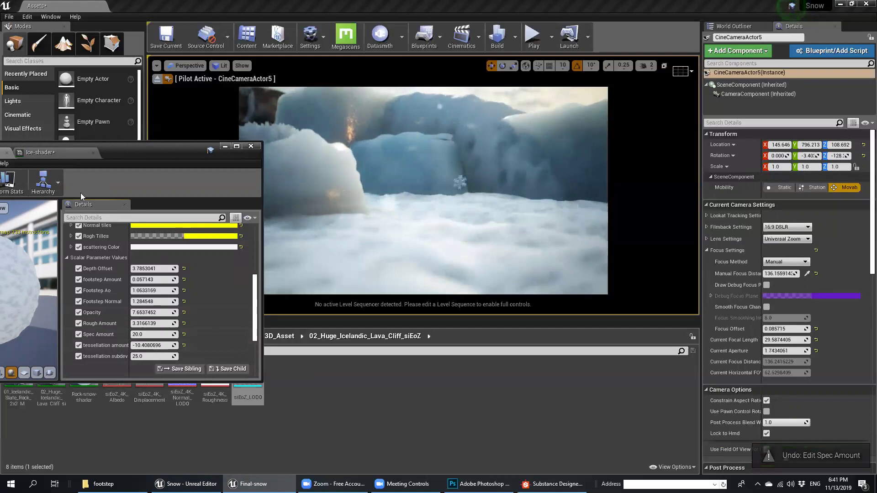
- Stop piloting CineCameraActor5 and set Final-snow's tessellation amount to about -13.92, viewing the footprints in the snow full screen
click(157, 78)
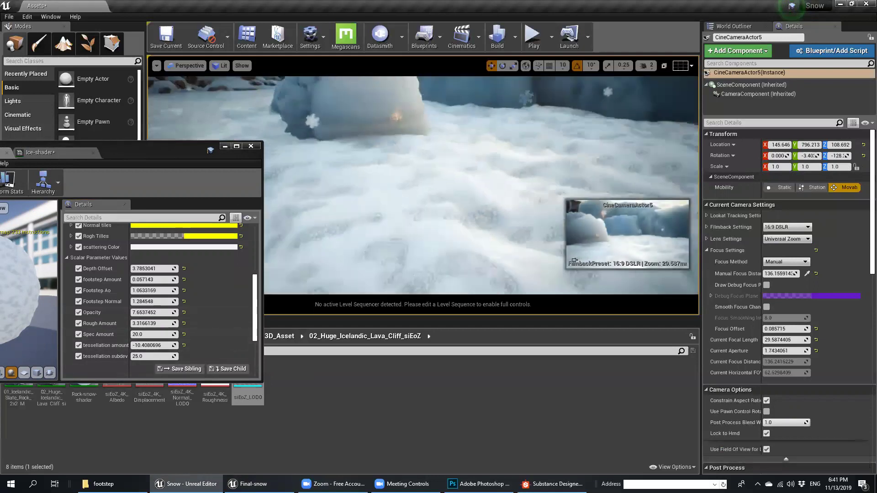
mouse_move(145, 346)
mouse_down()
mouse_move(178, 345)
mouse_move(159, 345)
mouse_up()
mouse_move(425, 201)
right_down()
mouse_move(423, 180)
mouse_move(425, 201)
right_up()
key(F11)
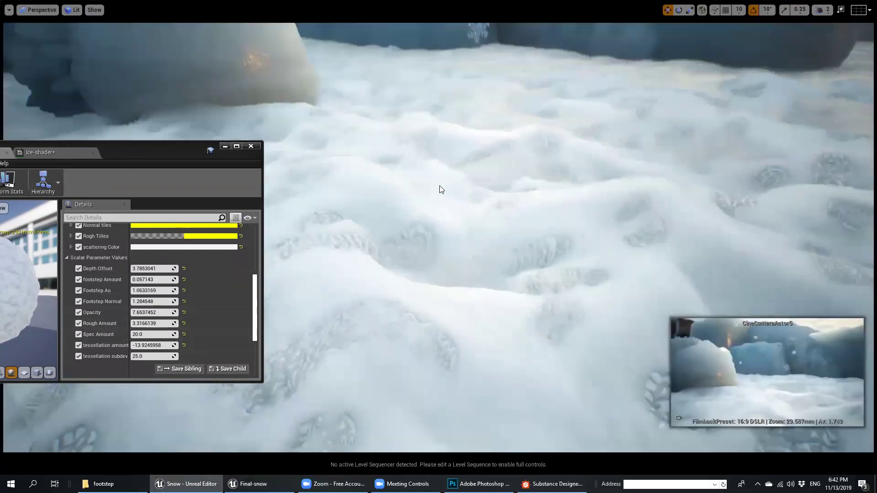
- Set the R value of Final-snow's Displacement tiles to about 2.66 and check the snow surface
scroll(122, 294, up, 6)
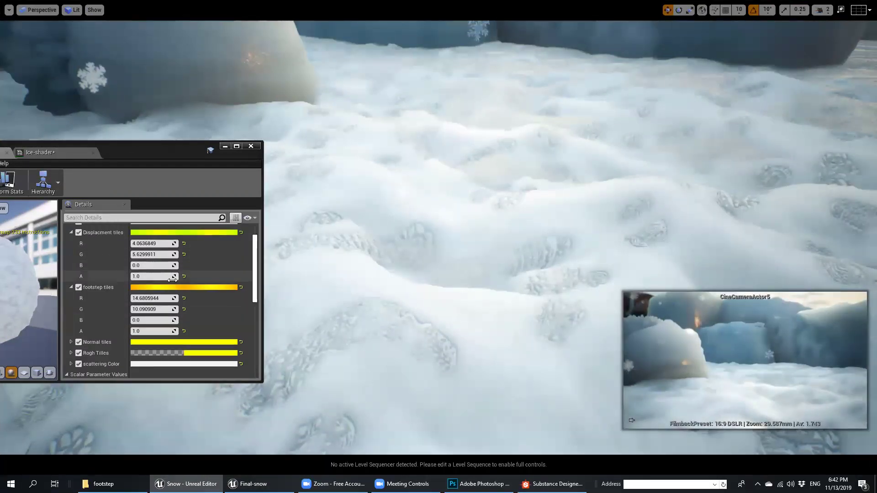
scroll(164, 296, down, 2)
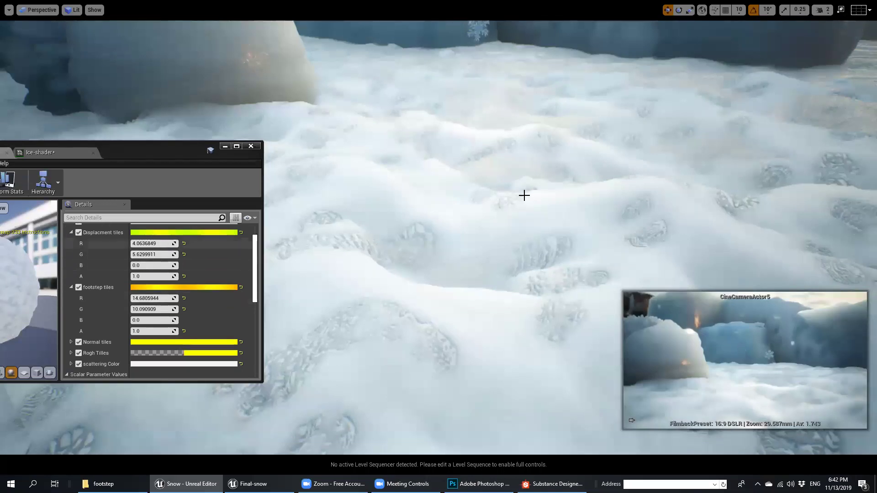
drag(153, 244, 128, 243)
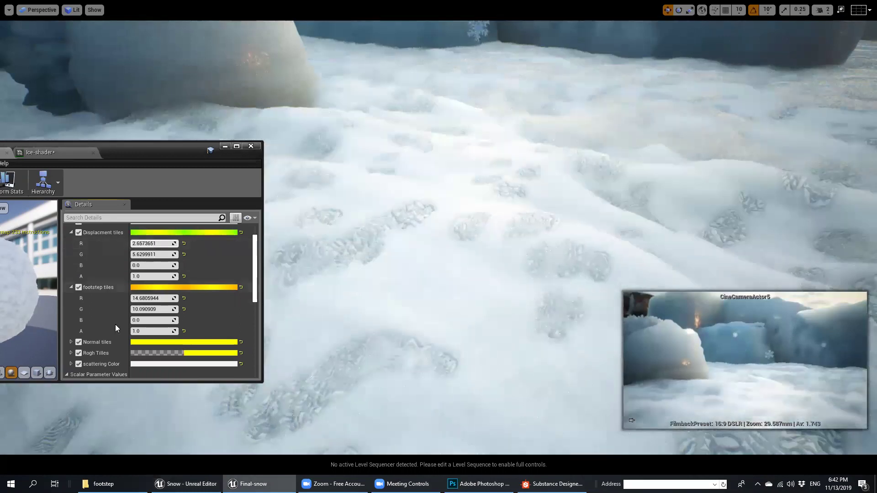
right_drag(447, 272, 375, 376)
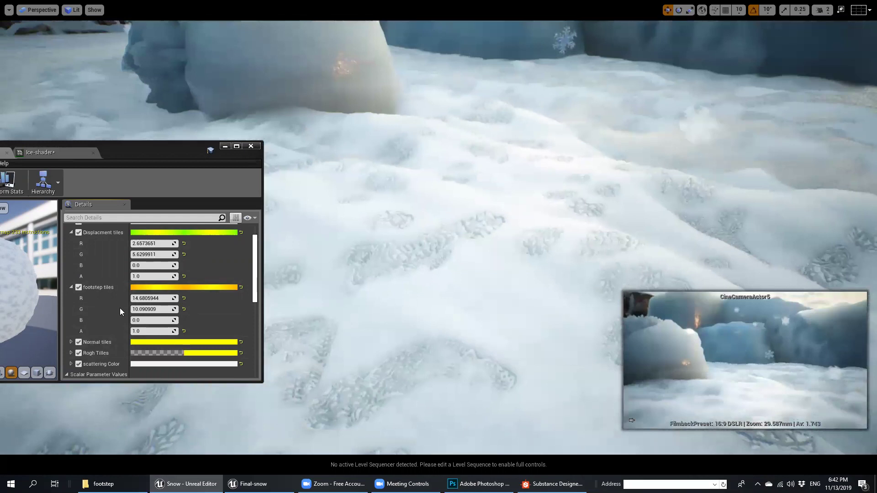
- Disable Final-snow's footstep tiles override and switch the Footstep Ao override off and back on to compare the footprints
scroll(121, 312, down, 1)
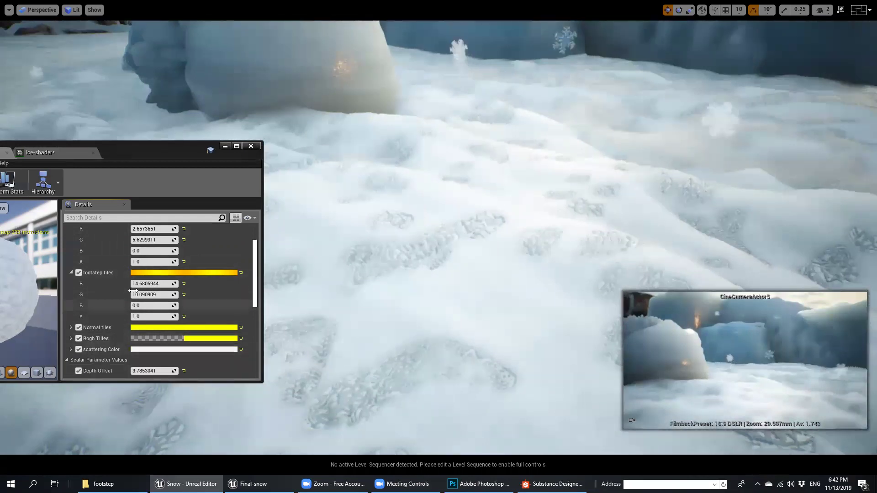
scroll(75, 304, up, 2)
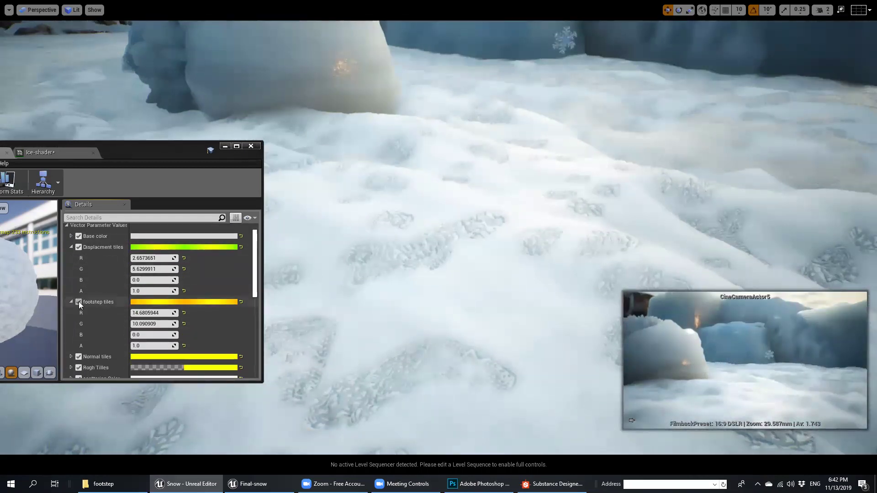
click(79, 302)
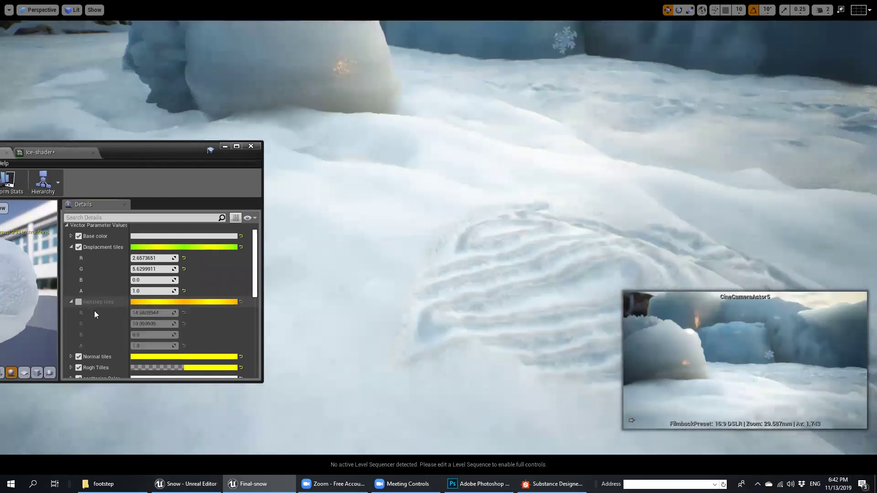
scroll(81, 329, down, 7)
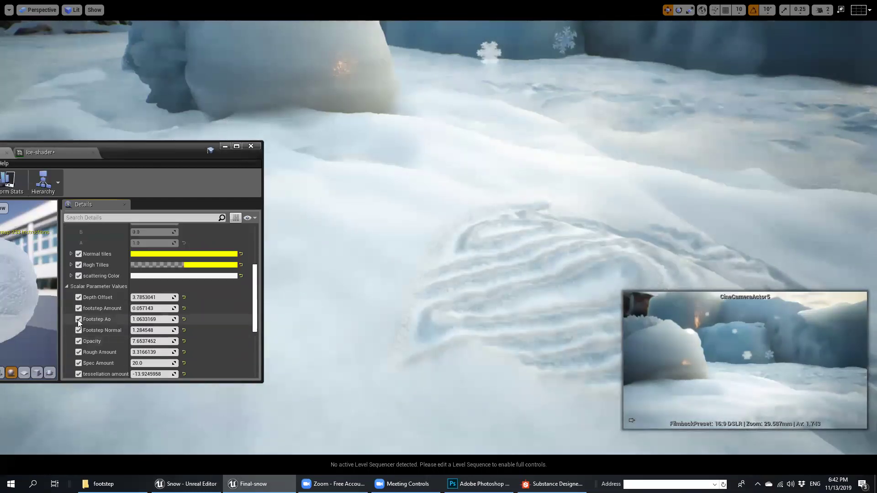
click(79, 320)
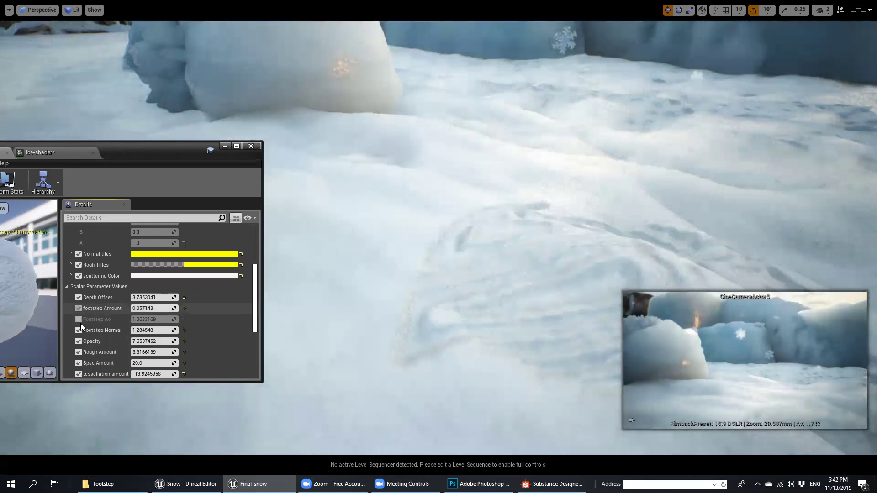
click(78, 320)
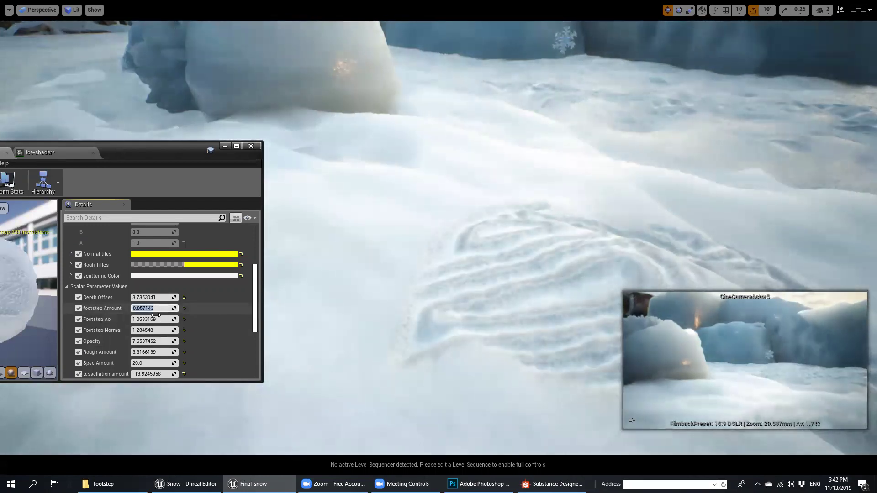
- Set footstep Amount, Footstep Ao and Footstep Normal on Final-snow to 0 to remove the footprints
text(0)
click(156, 318)
text(\)
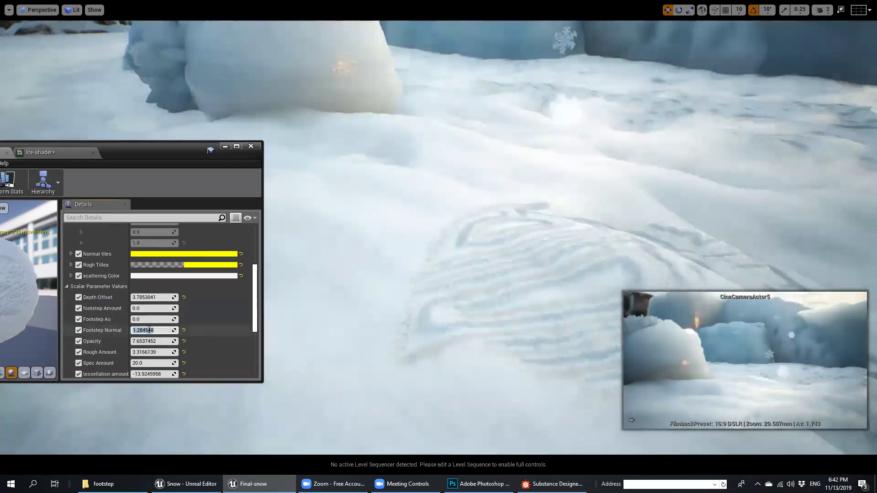
key(Return)
right_drag(502, 213, 501, 206)
scroll(438, 260, down, 3)
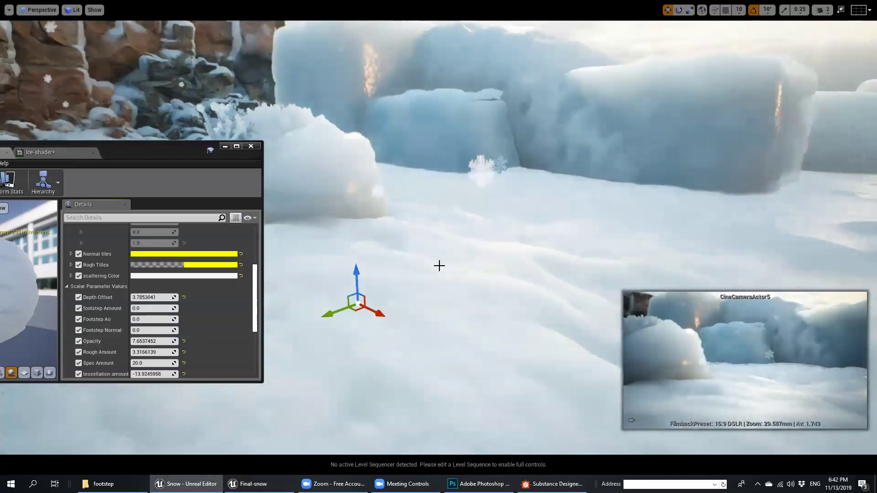
- Select the snow mesh on the rock cliff and examine its snow coverage up close from several angles
key(g)
key(g)
right_drag(485, 294, 514, 146)
key(w)
key(s)
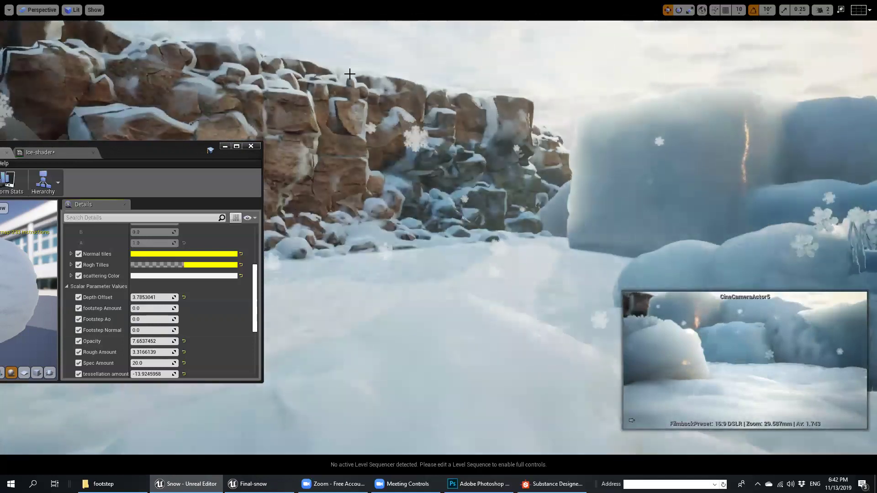
click(453, 121)
right_drag(452, 122, 367, 114)
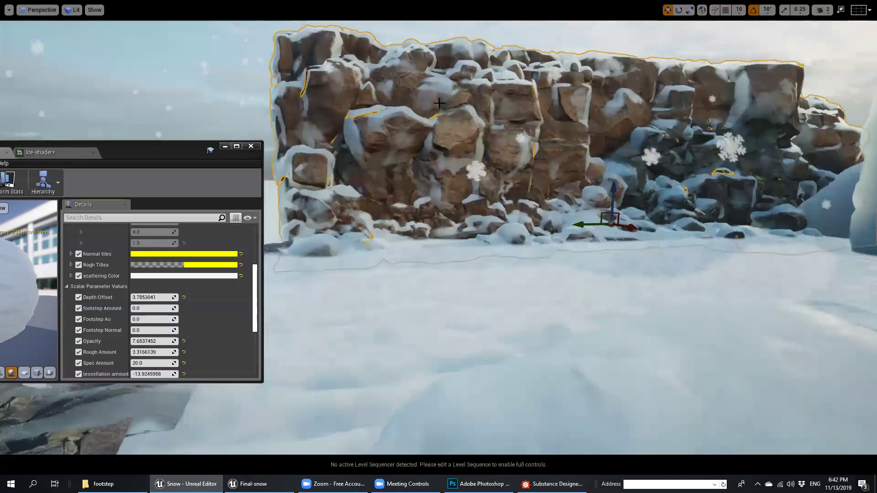
key(f)
scroll(398, 252, up, 3)
scroll(397, 252, up, 5)
scroll(398, 252, down, 5)
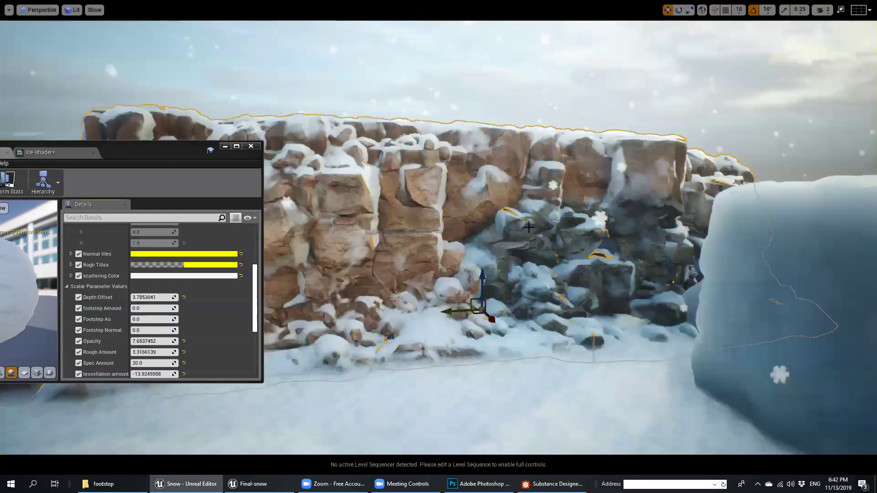
alt+drag(397, 251, 543, 211)
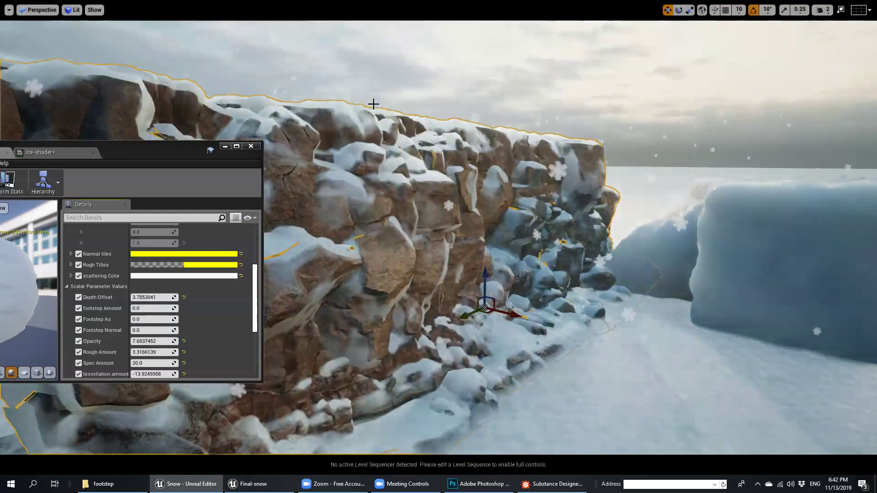
alt+drag(369, 205, 411, 212)
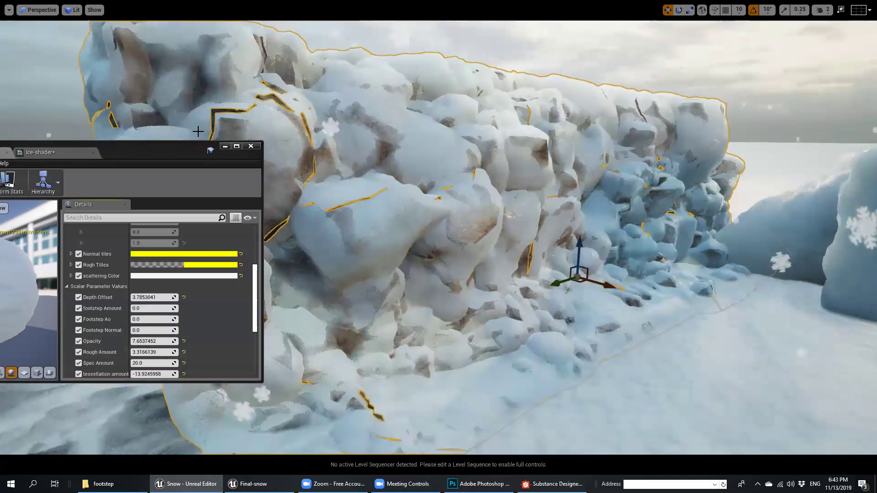
- Close the Final-snow editor and open the cliff mesh's Rock-snow-shader material beside the full-screen viewport
click(250, 146)
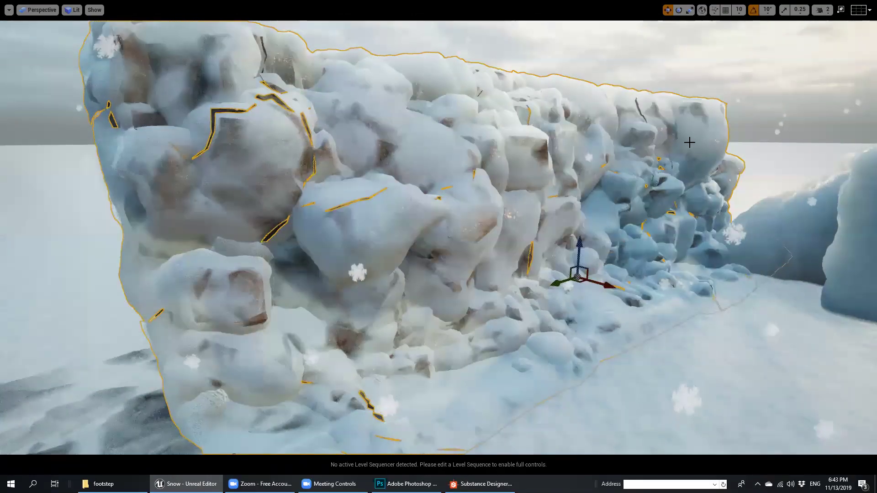
key(F11)
double_click(772, 271)
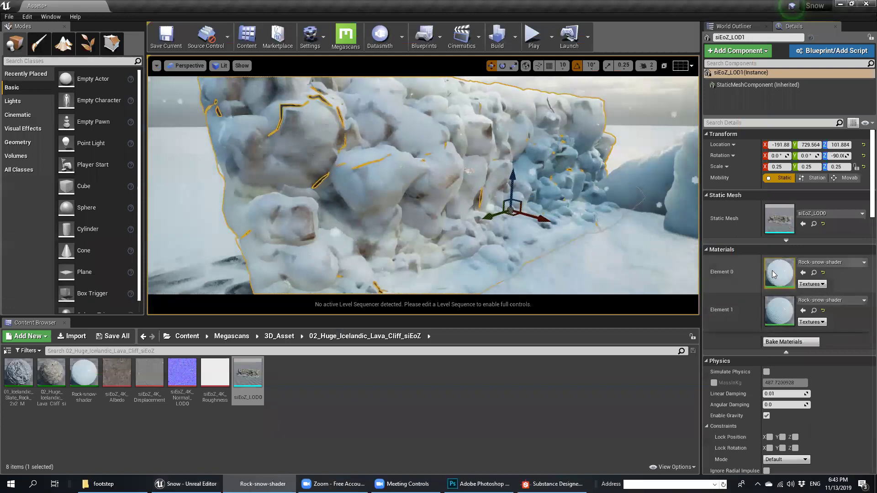
drag(493, 126, 218, 165)
key(F11)
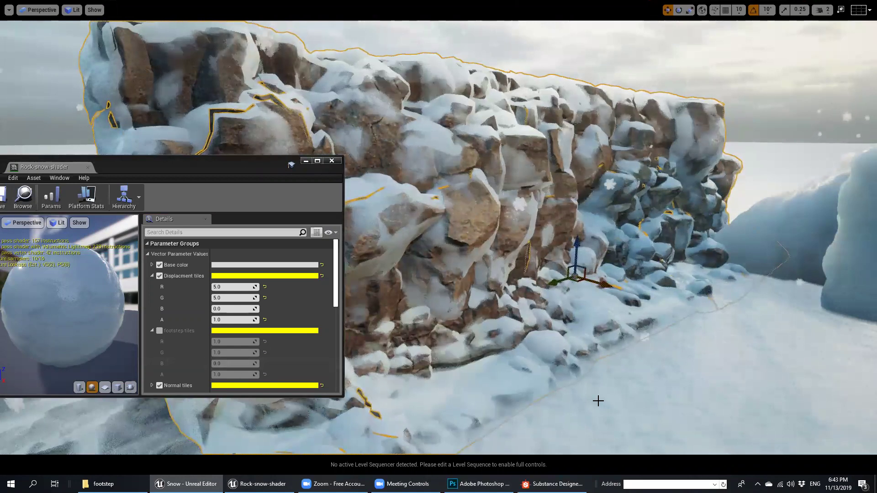
- Examine the cliff's snow up close, try shifting its mesh slightly in height and undo the move
key(w)
right_drag(599, 401, 572, 348)
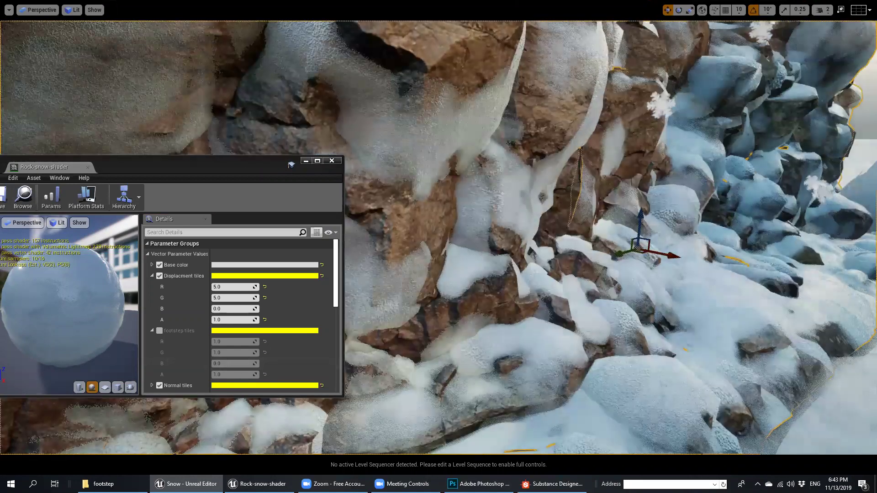
middle_drag(639, 334, 708, 370)
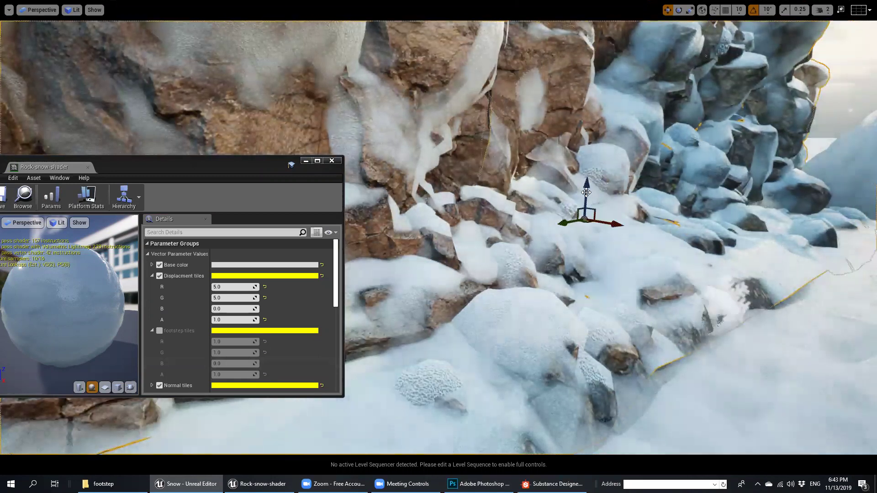
key(ctrl+z)
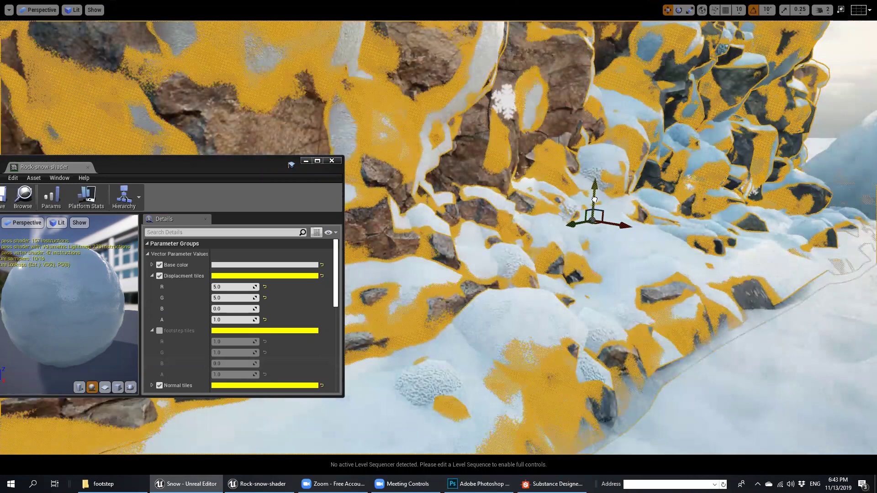
drag(596, 197, 596, 205)
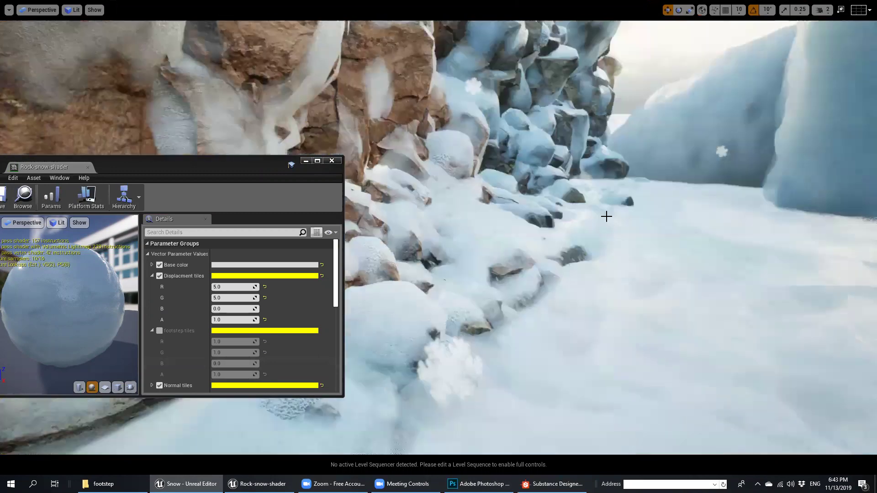
right_drag(607, 217, 568, 182)
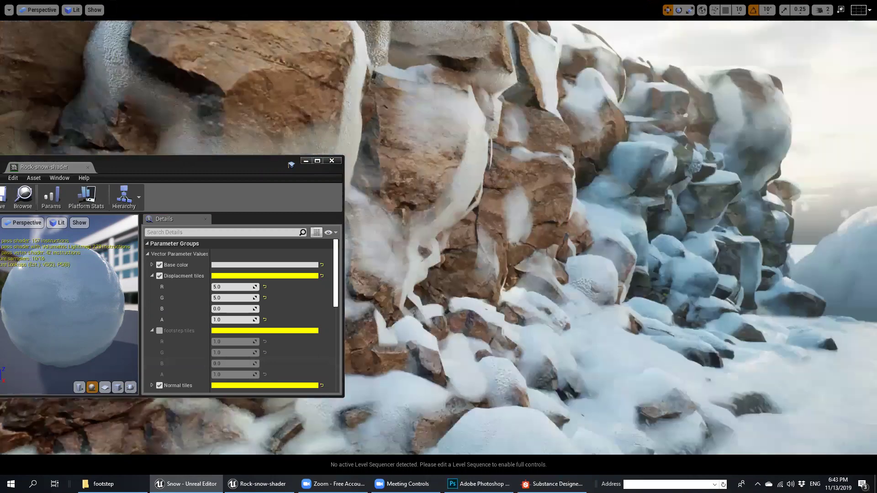
- Try a Depth Offset of about 10.45 on Rock-snow-shader, check the cliff's snow and undo the change
scroll(186, 278, down, 10)
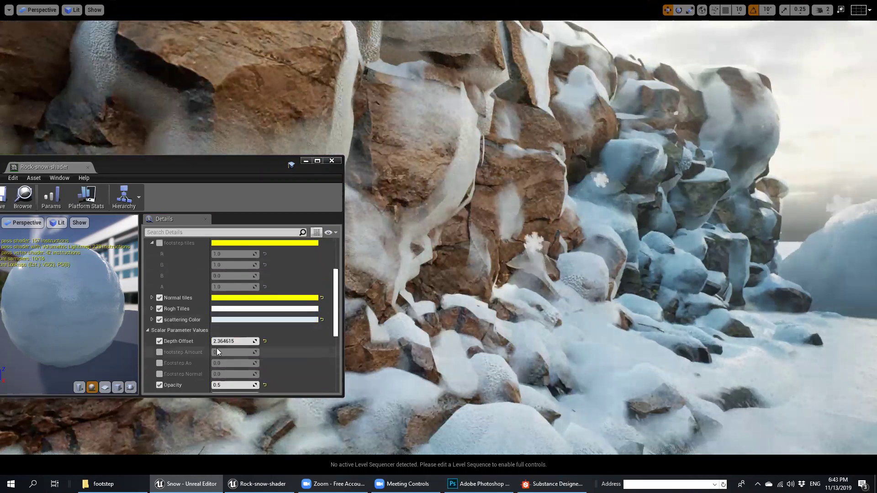
scroll(158, 283, up, 1)
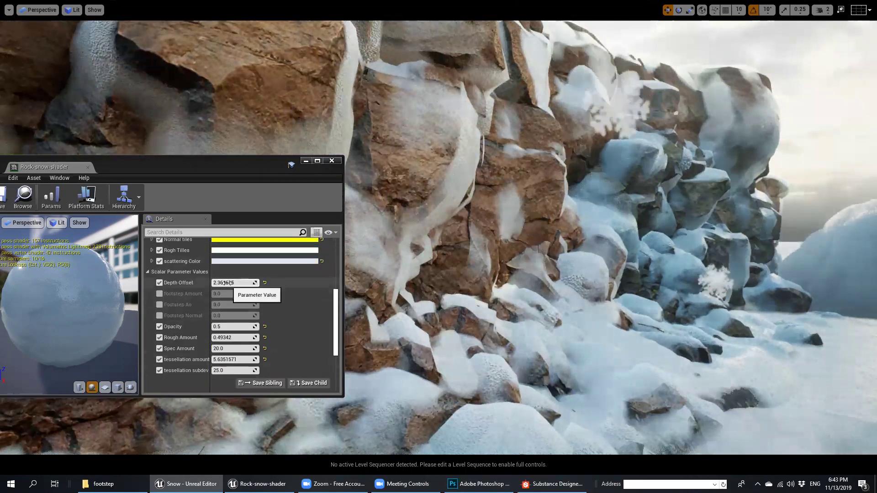
drag(232, 284, 278, 283)
scroll(538, 184, down, 5)
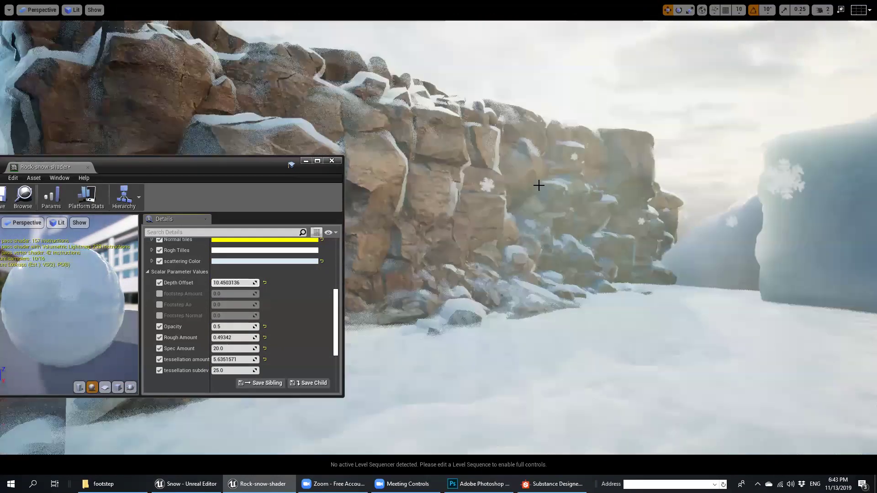
right_drag(539, 184, 384, 184)
key(ctrl+z)
key(ctrl+z)
- Select the large boulder in front of the cliff and inspect the snow on it from another side
mouse_move(594, 184)
right_down()
mouse_move(503, 250)
mouse_move(499, 240)
mouse_move(493, 247)
mouse_move(594, 182)
right_up()
key(g)
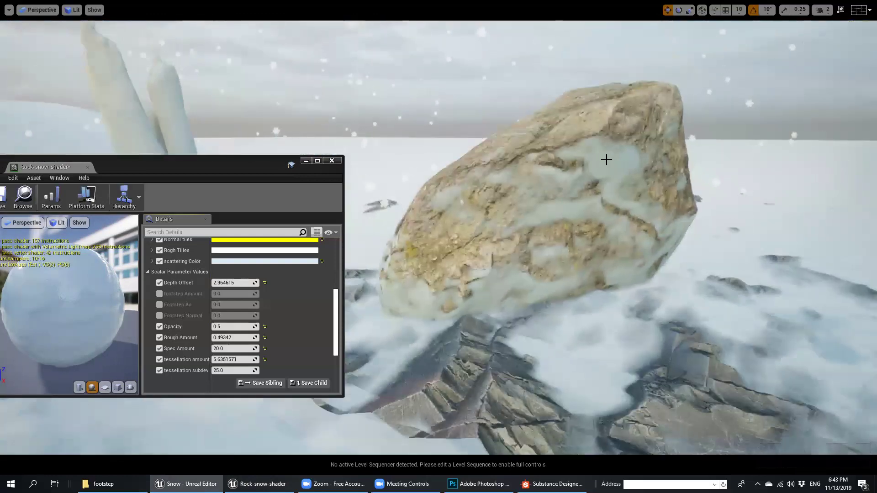
alt+drag(634, 167, 804, 188)
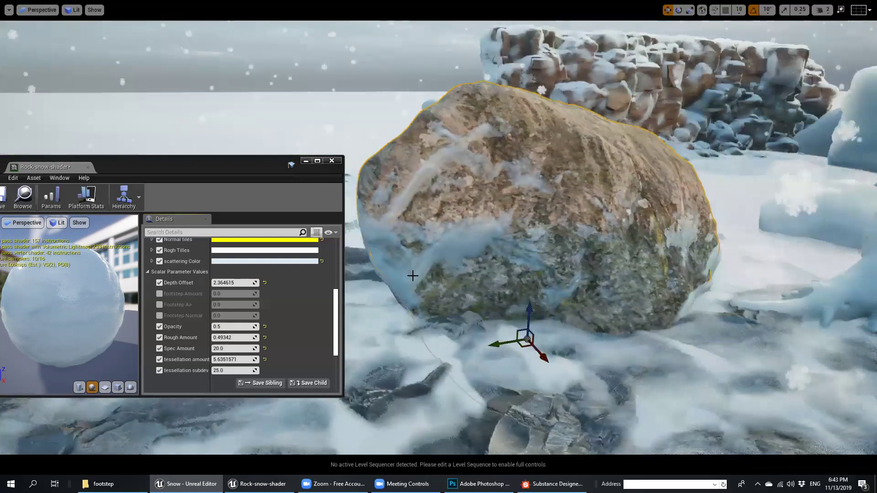
- Try a Depth Offset of about 1.92 on Rock-snow-shader, undo it and show the boulder's properties
drag(233, 283, 214, 282)
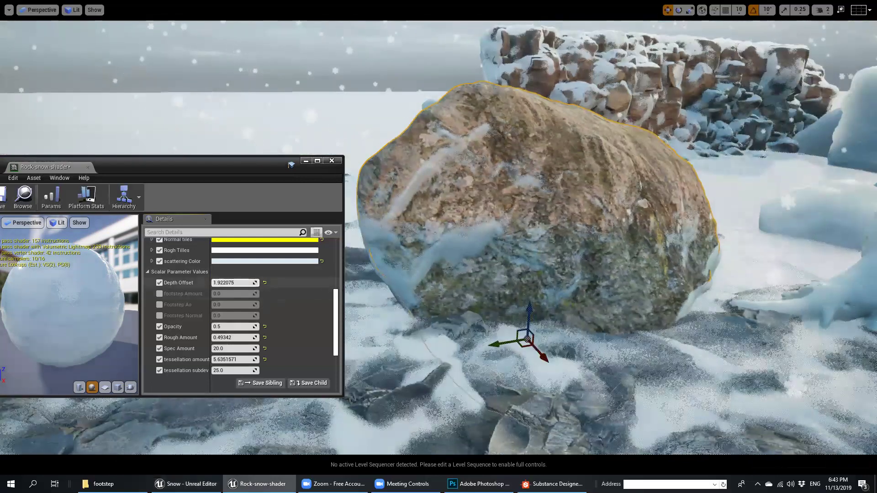
key(ctrl+z)
key(F11)
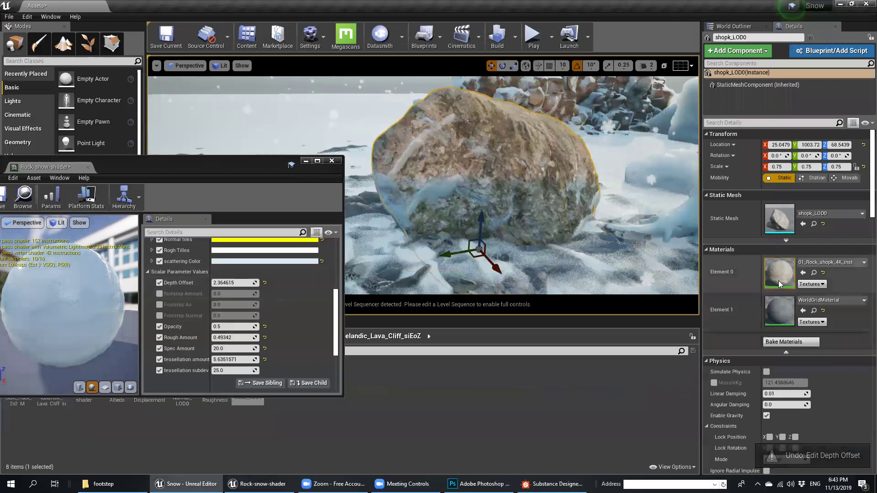
- Open the Rock-snow-shader_2 material from the boulder's snow mesh and show its scalar parameters beside the enlarged viewport
double_click(772, 279)
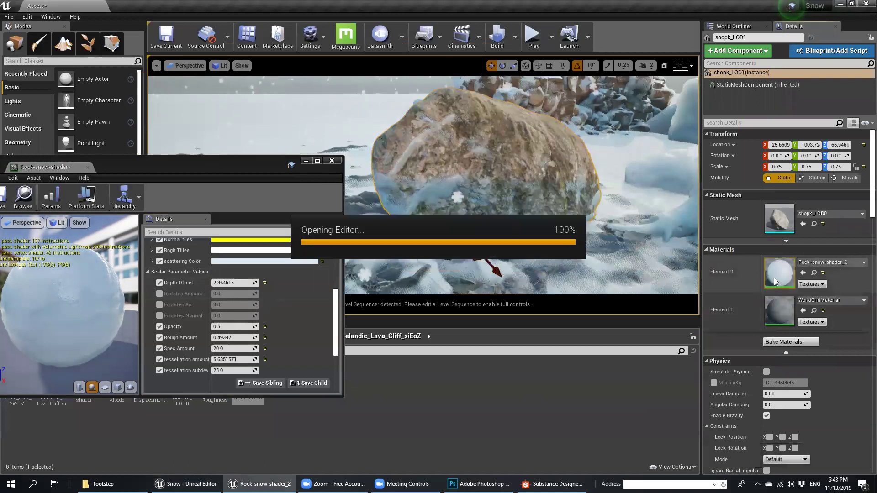
key(F11)
scroll(177, 341, down, 3)
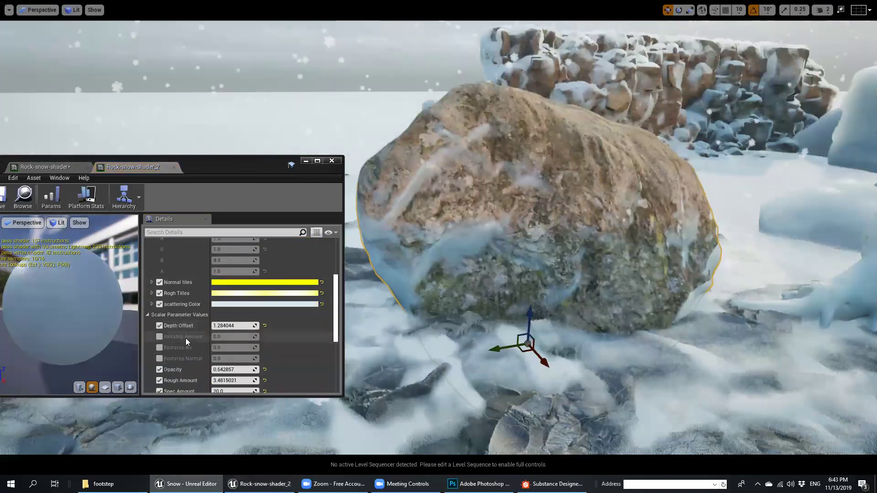
- Try a Depth Offset of about 0.29 and a tessellation subdev of about 14.19 on Rock-snow-shader_2, undoing each change
drag(231, 326, 218, 326)
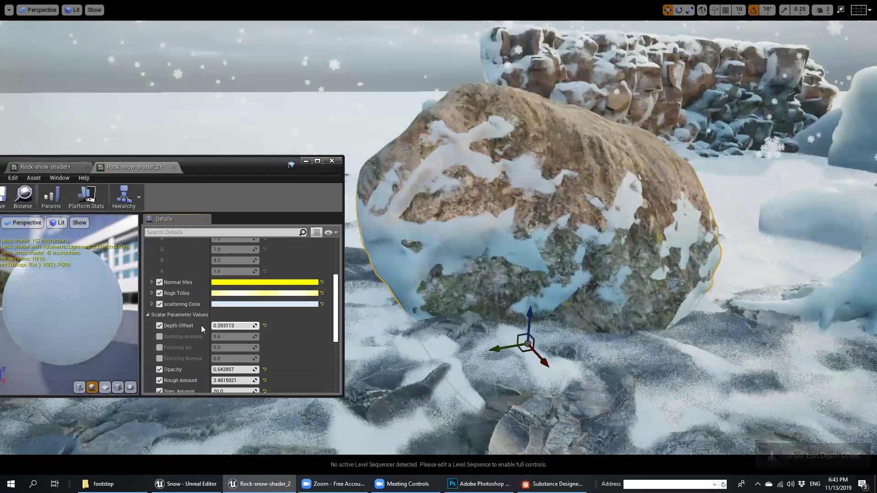
key(ctrl+z)
scroll(220, 342, down, 3)
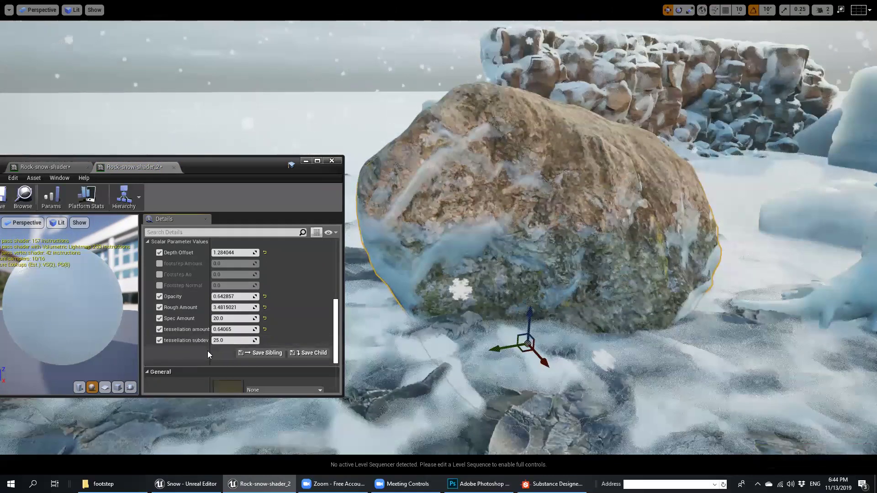
drag(208, 352, 237, 353)
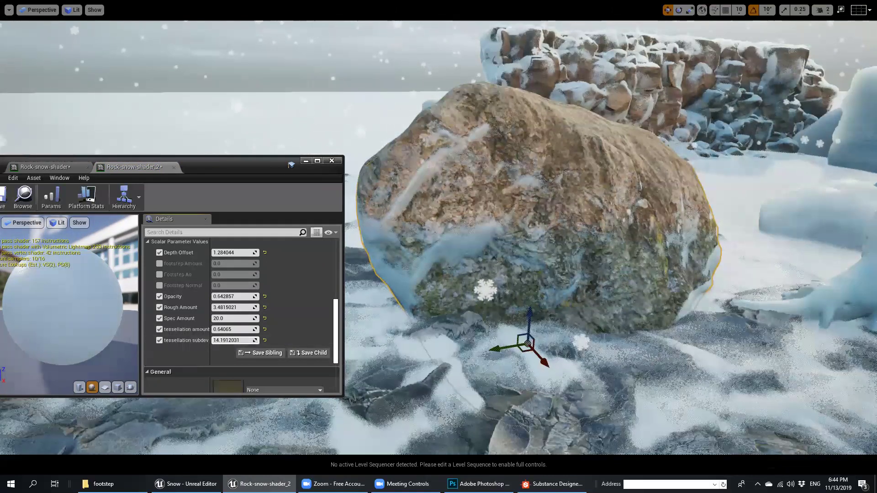
key(ctrl+z)
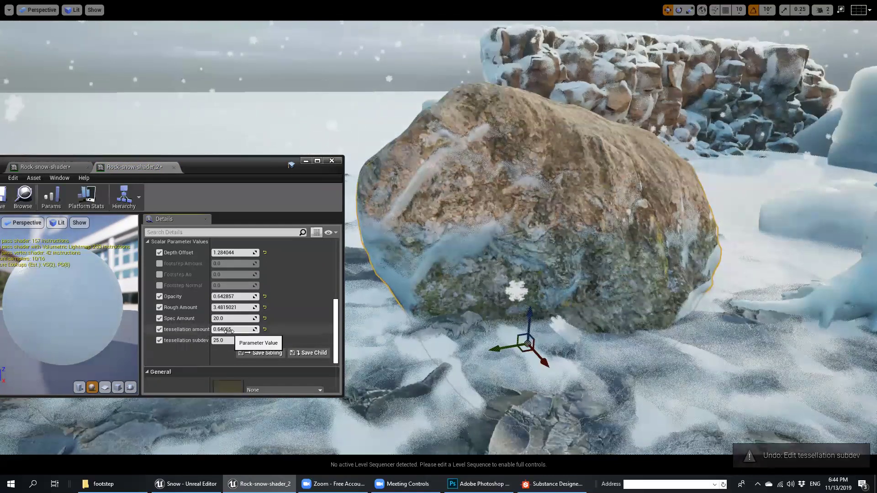
- Set Rock-snow-shader_2's tessellation amount to about 3.35 and its Depth Offset to about 3.61
mouse_move(228, 330)
mouse_down()
mouse_move(258, 330)
mouse_move(228, 330)
mouse_up()
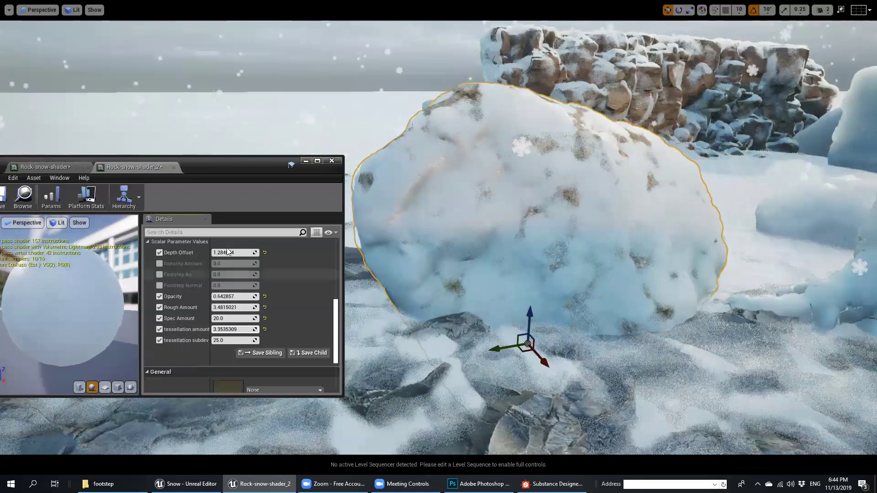
drag(229, 252, 227, 252)
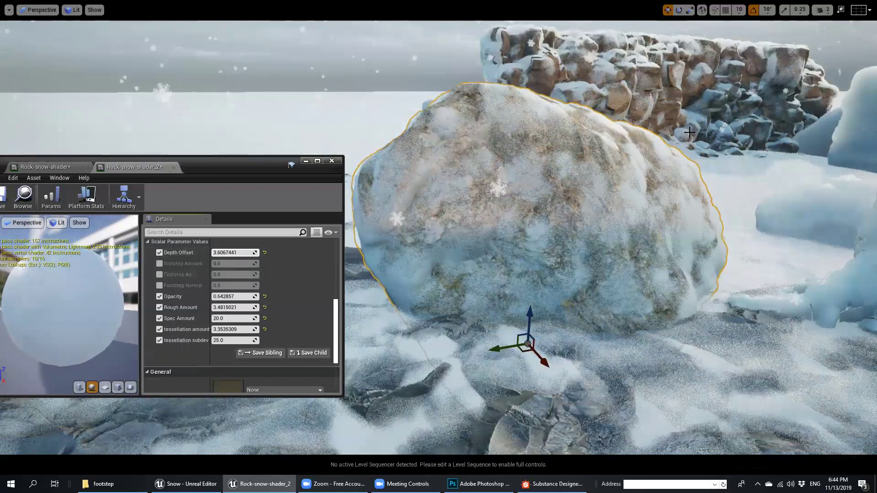
- Inspect the snow on the ground rocks, select the tall icicle among the frosted plants and open its Ice-shader_2 material
alt+drag(507, 247, 659, 163)
right_drag(660, 163, 622, 196)
mouse_move(751, 135)
mouse_down()
mouse_move(753, 103)
mouse_move(751, 127)
mouse_up()
right_drag(622, 197, 577, 233)
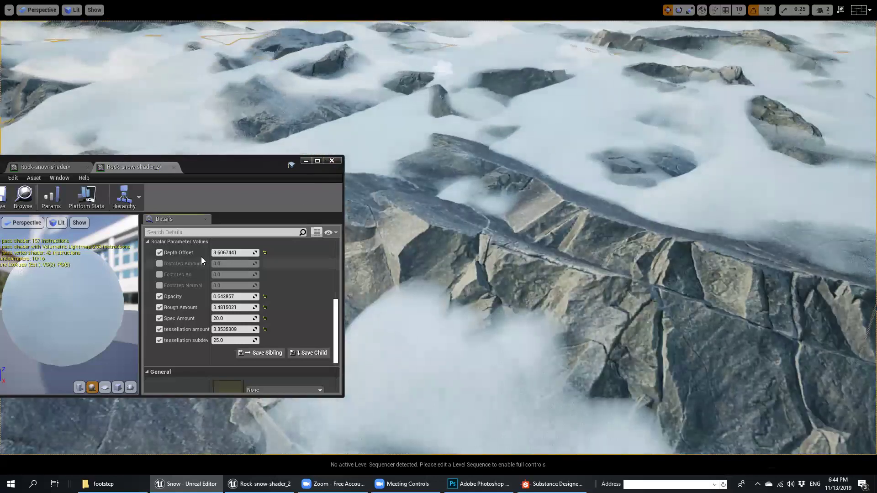
right_drag(577, 233, 428, 150)
right_drag(557, 134, 440, 164)
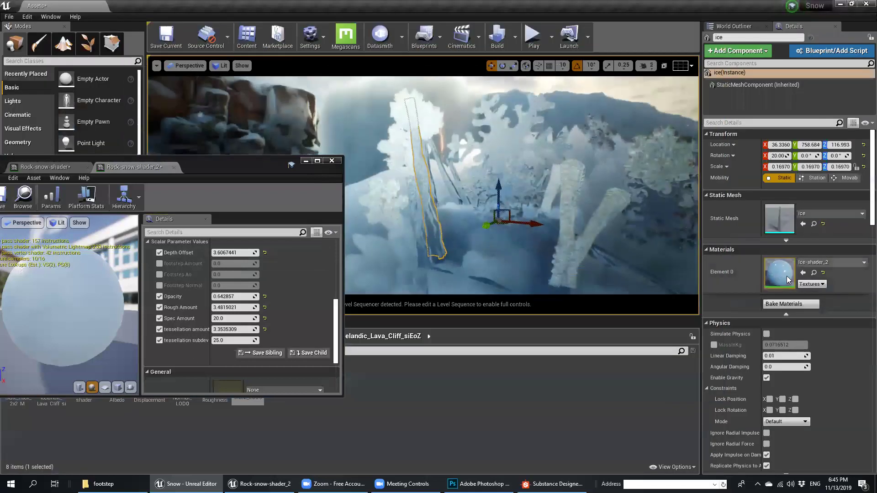
double_click(785, 273)
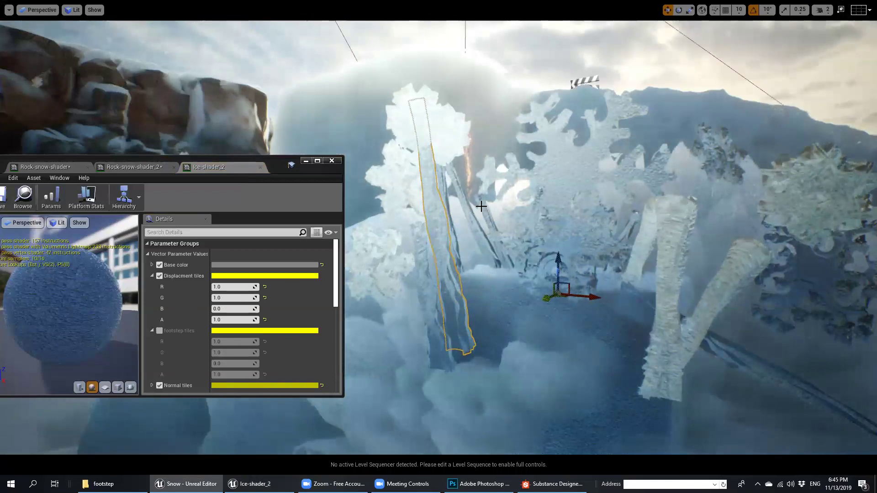
- Get a closer view of the icicle, then reposition and enlarge the Ice-shader_2 window to show its color and scalar parameters
key(g)
key(a)
right_drag(562, 199, 528, 198)
key(w)
click(480, 190)
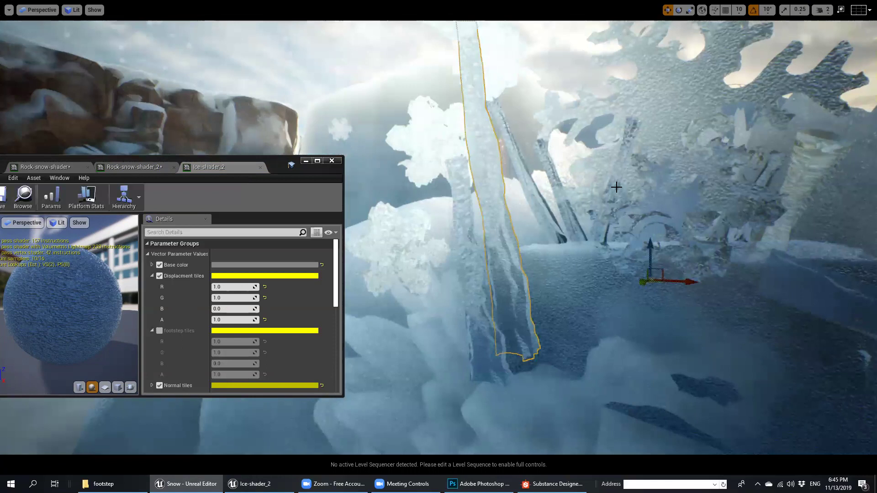
key(f)
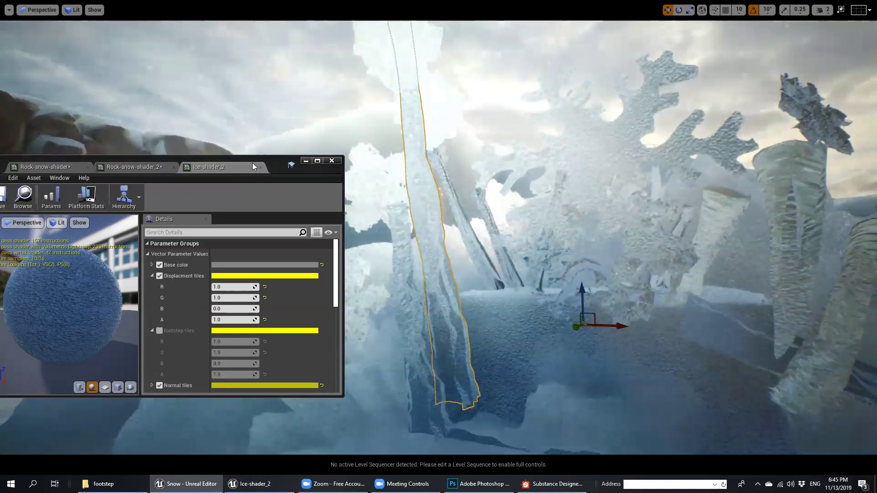
drag(281, 162, 254, 137)
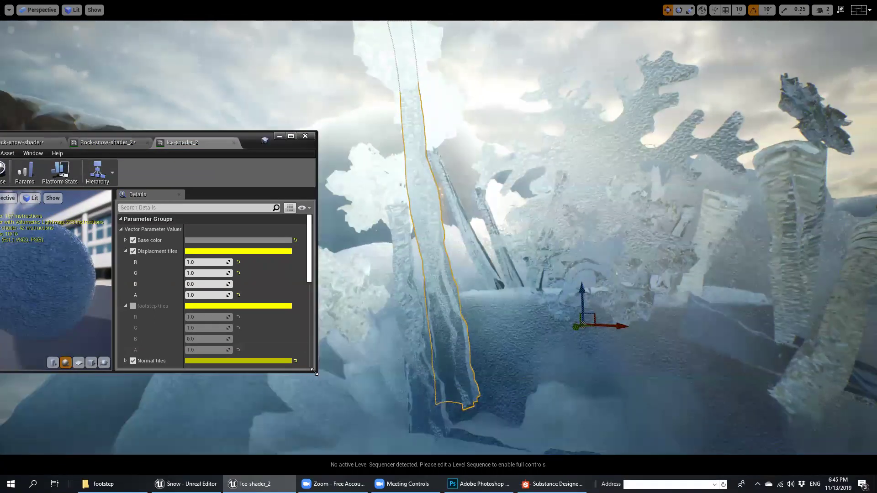
drag(314, 372, 320, 401)
scroll(201, 340, down, 1)
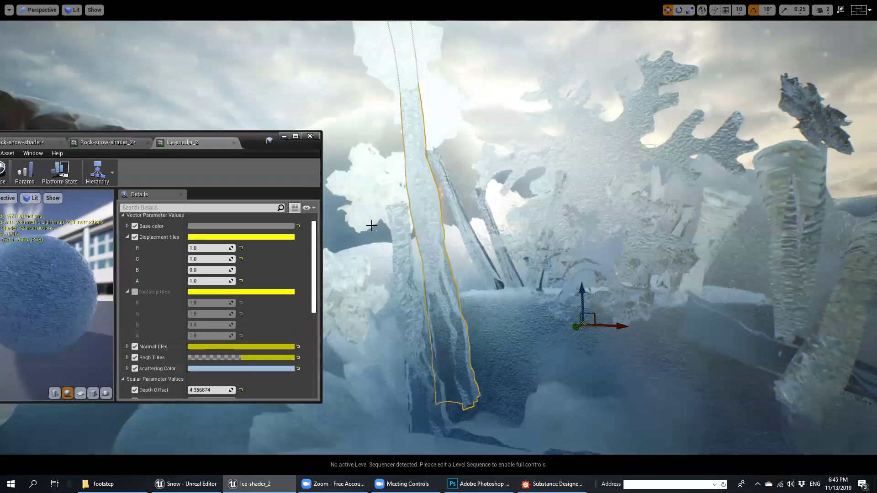
scroll(182, 348, down, 3)
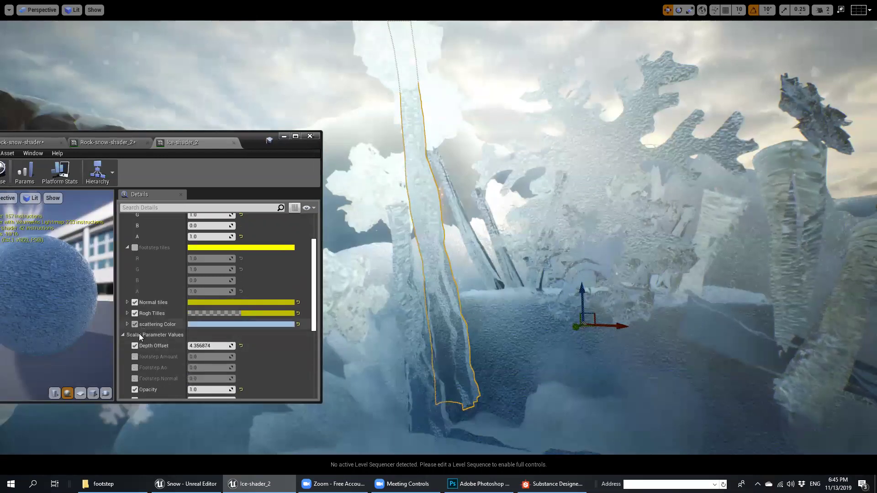
- Try a scattering Color saturation of about 0.58 on Ice-shader_2 and cancel the color change
click(205, 324)
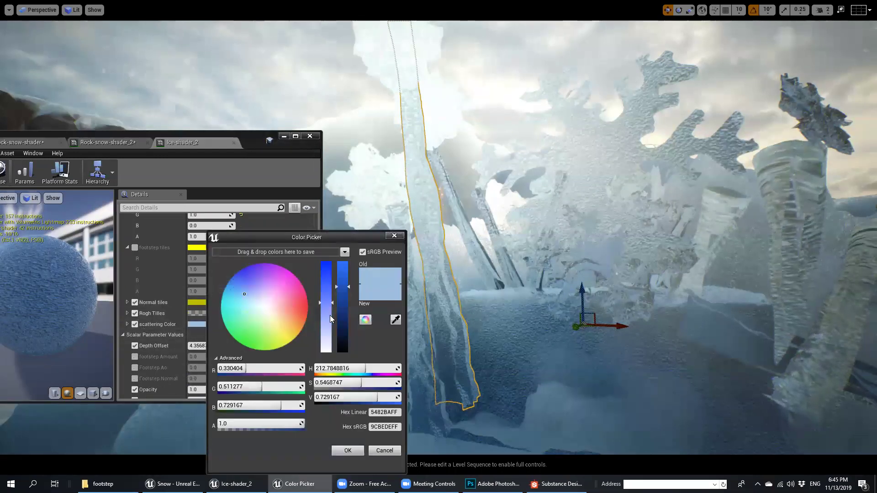
drag(330, 315, 332, 296)
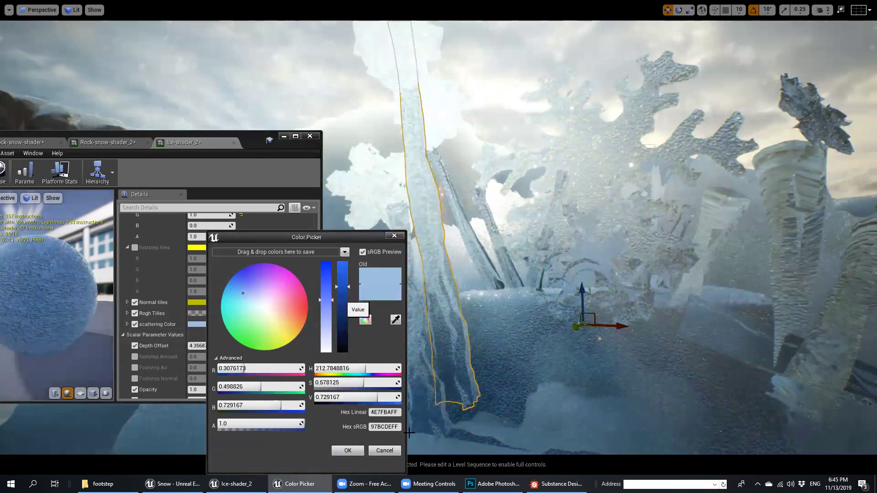
click(385, 450)
- Try Normal tiles R and G values of 2 on Ice-shader_2, check the ice surface and undo both values
scroll(180, 261, up, 3)
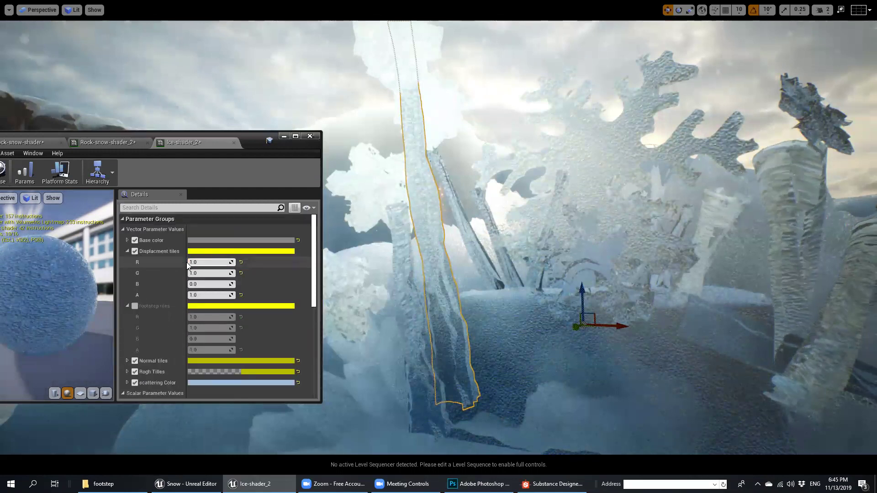
scroll(171, 331, down, 2)
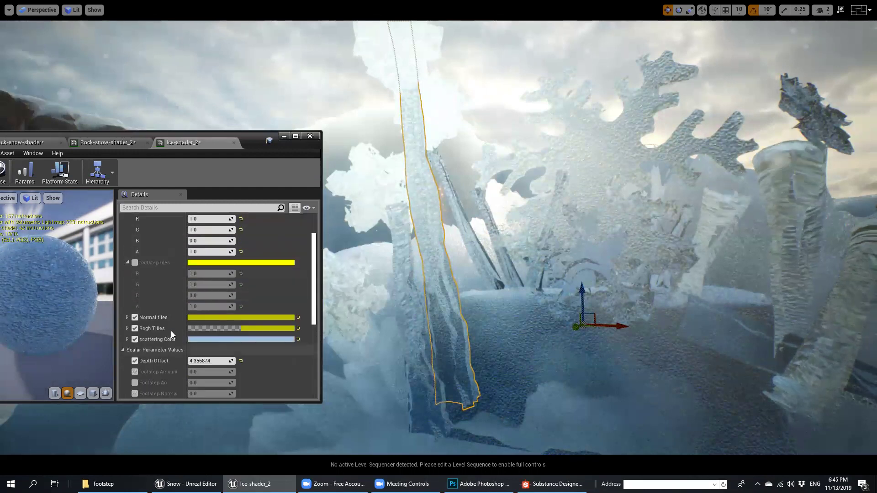
click(127, 318)
click(217, 328)
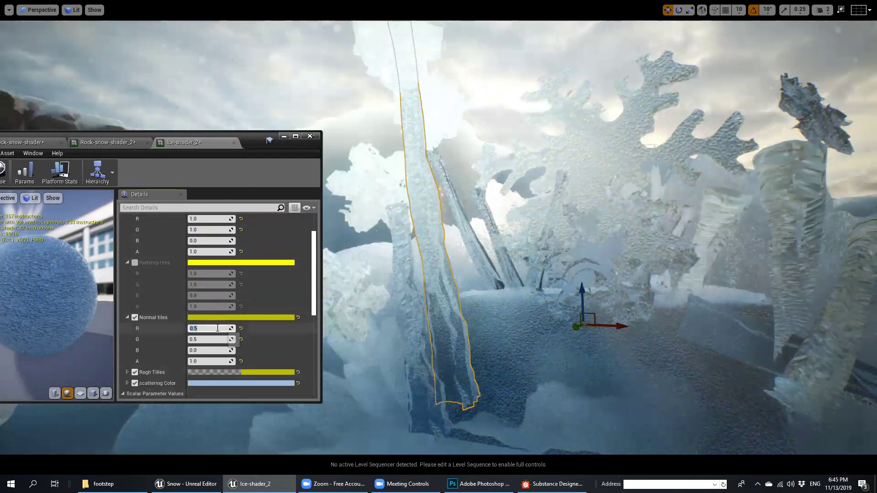
text(2)
key(Tab)
text(2)
key(Tab)
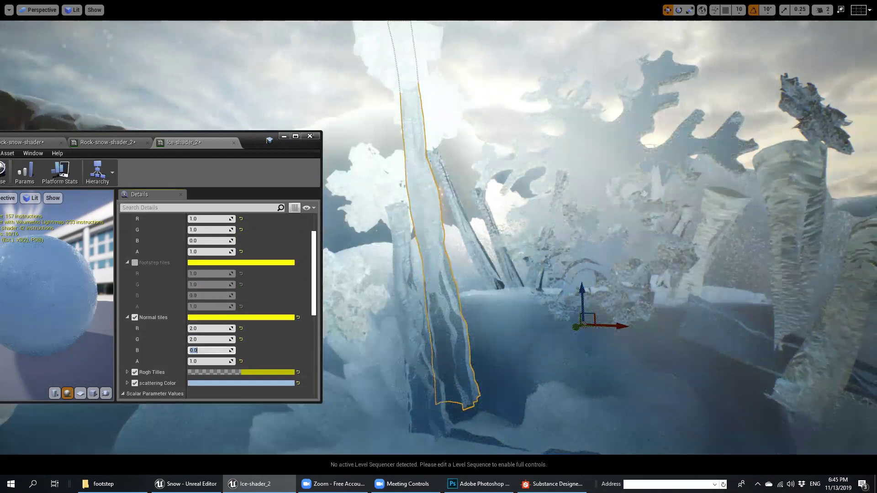
scroll(565, 238, up, 5)
scroll(565, 237, down, 4)
key(ctrl+z)
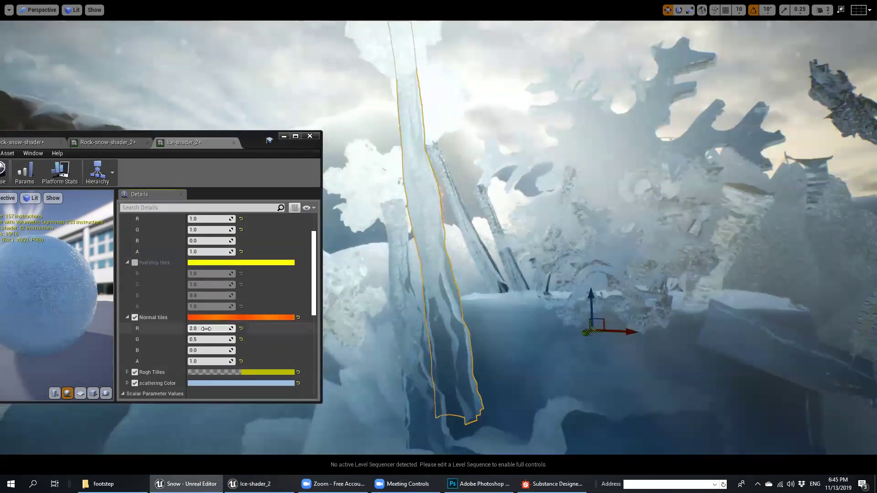
key(ctrl+z)
- Try Normal tiles R and G values of 0.2 on Ice-shader_2, check the ice surface and undo both values
click(218, 329)
text(0.2)
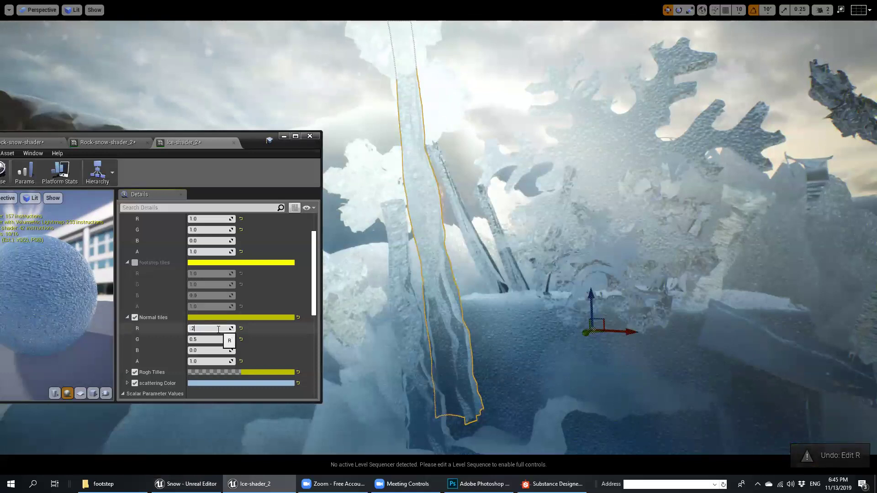
key(Tab)
text(0.2)
key(Tab)
scroll(502, 262, down, 4)
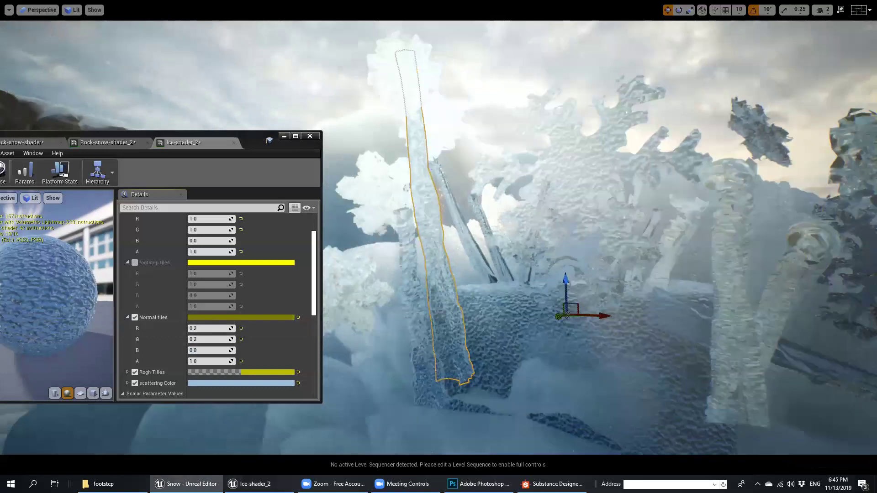
scroll(502, 262, up, 4)
key(ctrl+z)
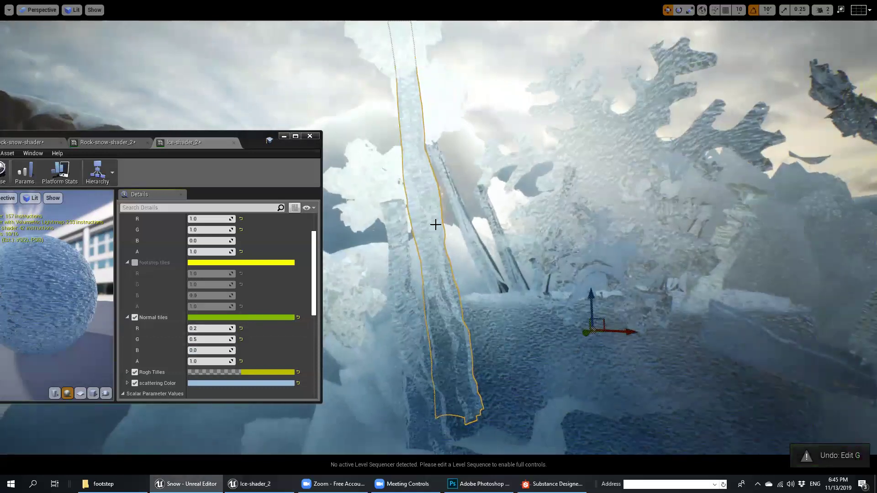
key(ctrl+z)
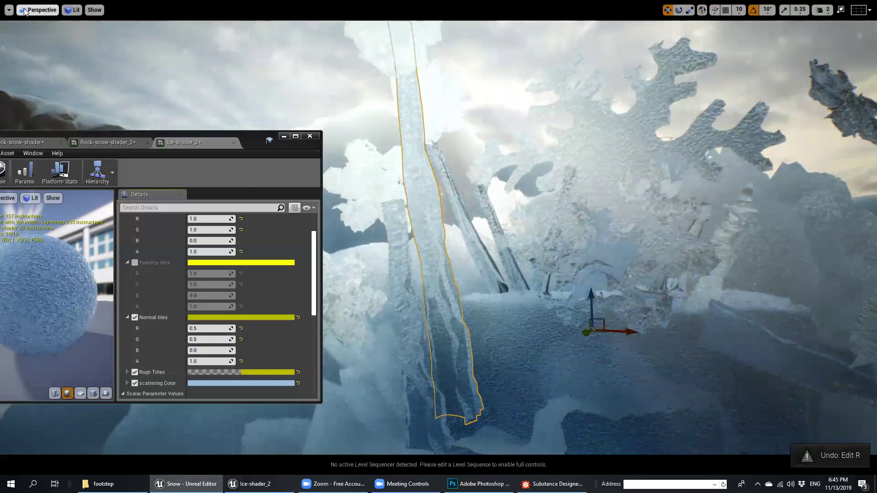
- Look through CineCameraActor4, minimize the material editor, try turning the camera and undo that camera move
click(40, 10)
click(76, 127)
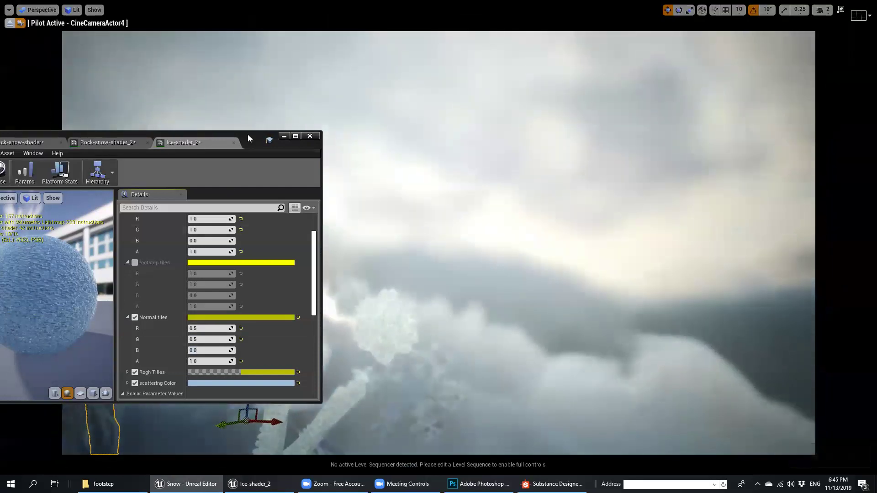
click(284, 135)
right_drag(370, 281, 236, 194)
- Switch the viewport to CineCameraActor3 and hide the selection outline and transform gizmo
click(40, 10)
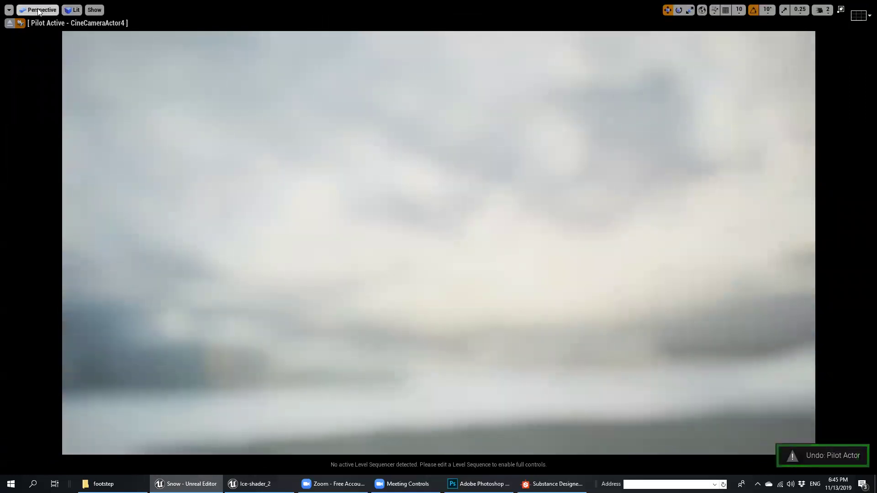
click(49, 143)
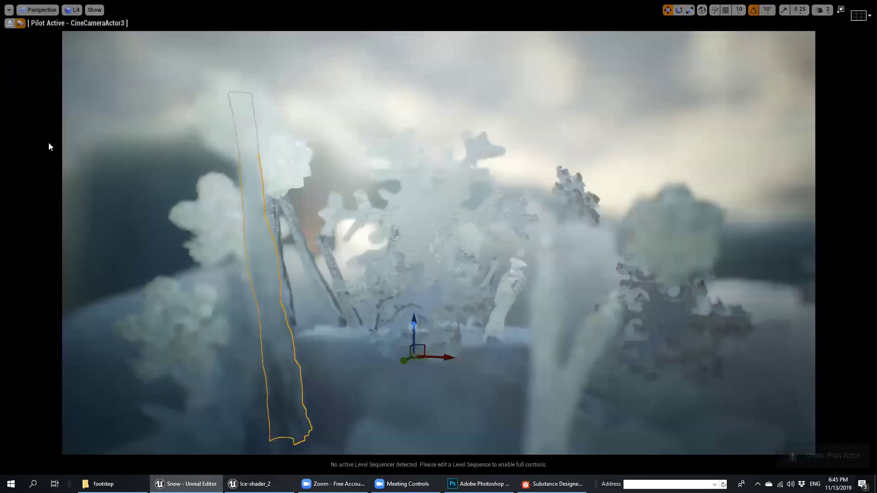
key(g)
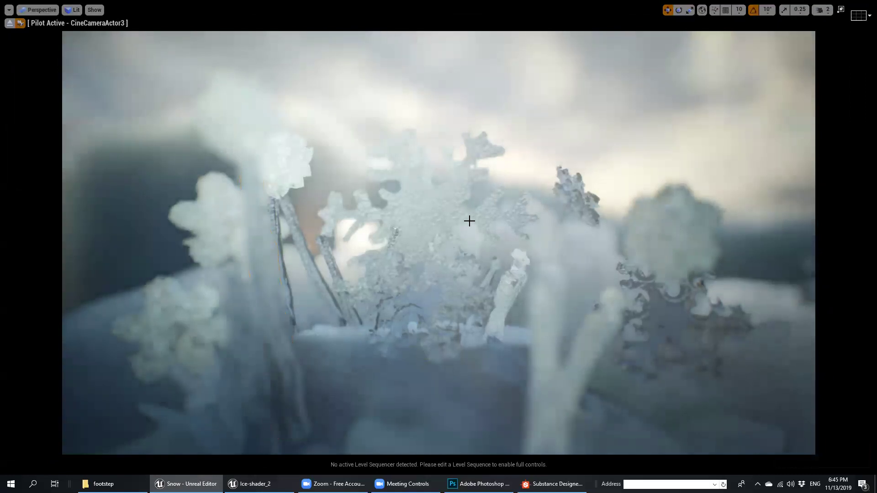
- Set CineCameraActor3's Manual Focus Distance to about 22.08 and check the focus in the enlarged viewport
key(F11)
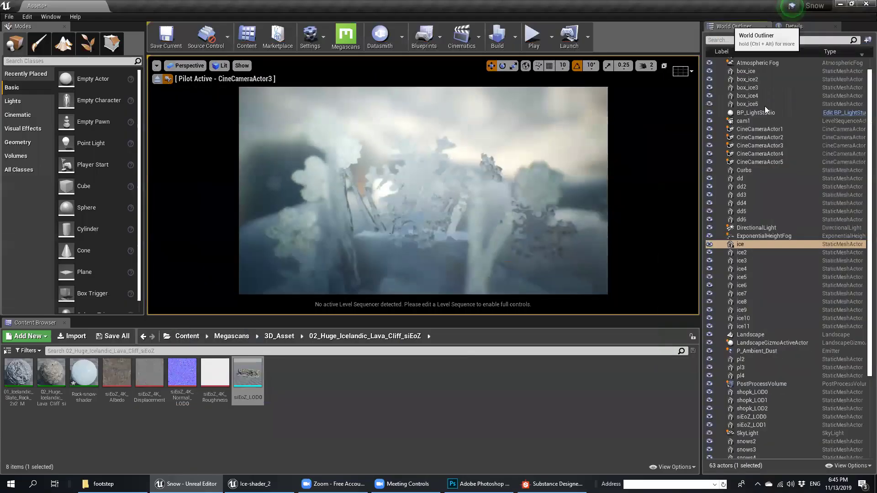
click(766, 145)
click(795, 26)
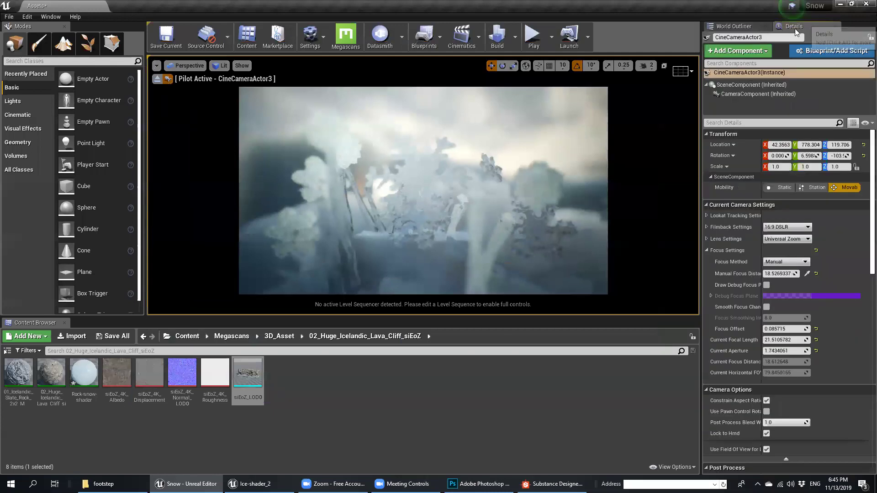
mouse_move(779, 274)
mouse_down()
mouse_move(759, 273)
mouse_move(778, 274)
mouse_up()
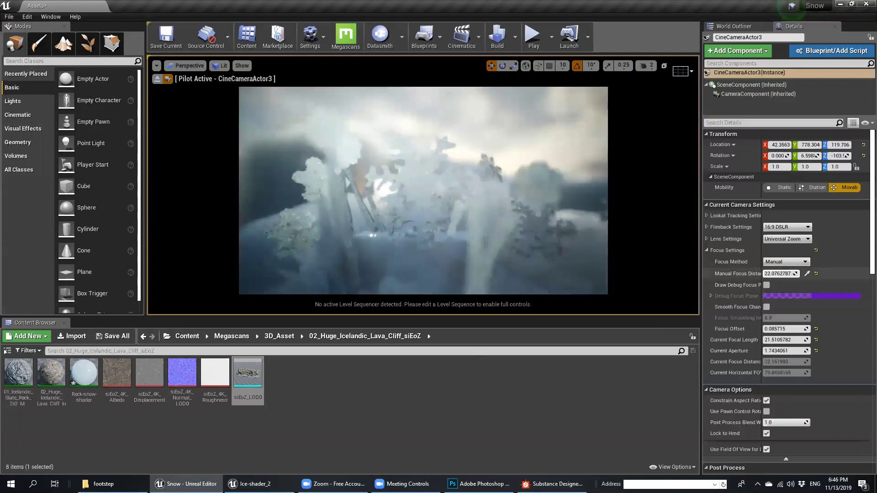
key(F11)
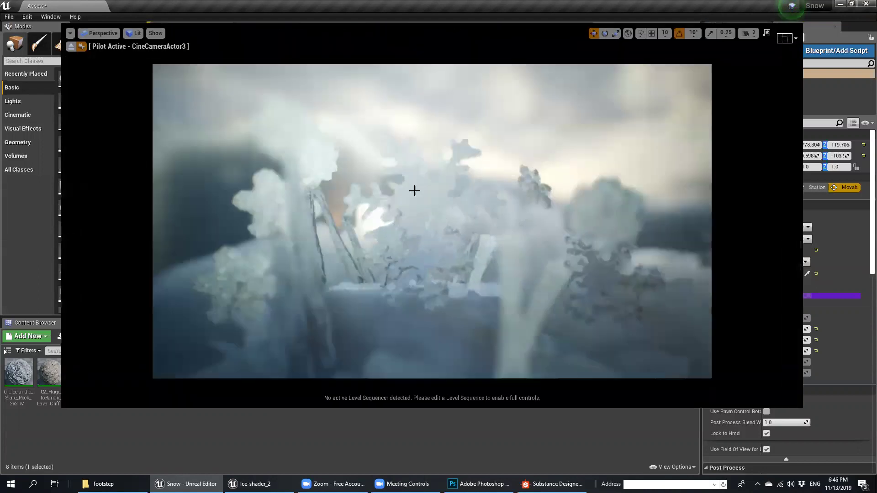
- Open the selected snowflake's Ice-shader_2 material and set its tessellation amount to about -1.84 and Opacity to about 1.69
click(425, 210)
key(F11)
double_click(776, 282)
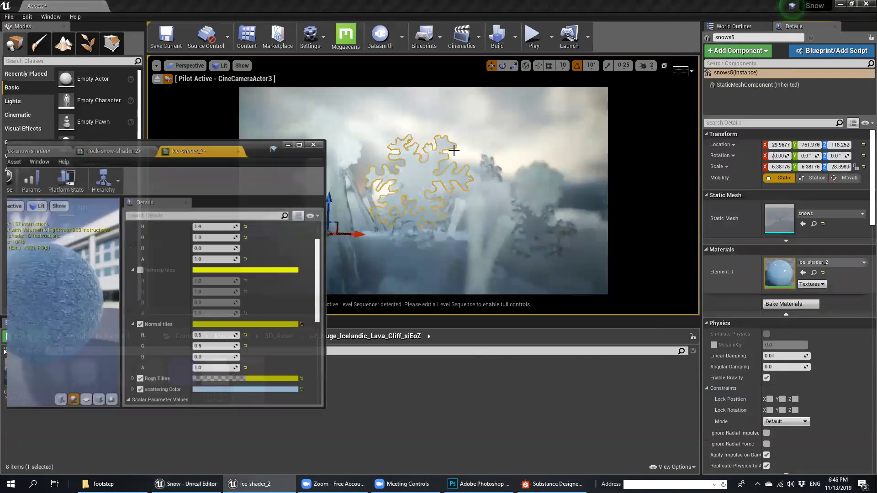
key(F11)
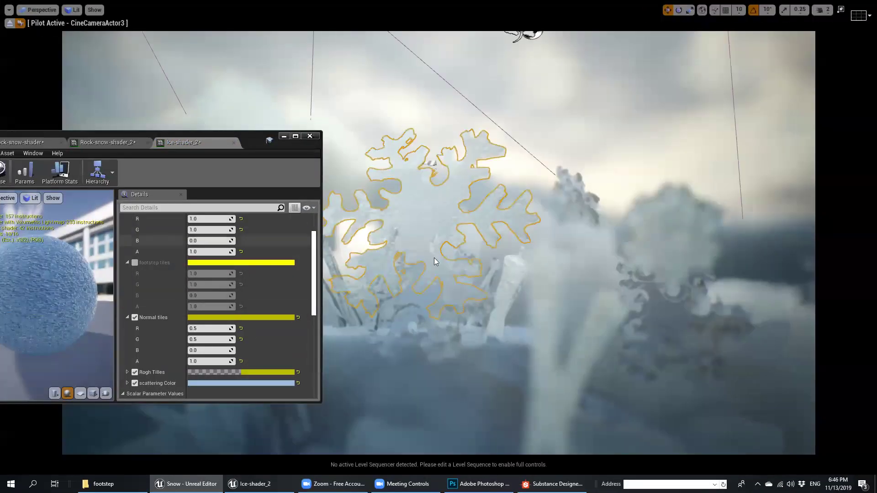
scroll(224, 308, down, 5)
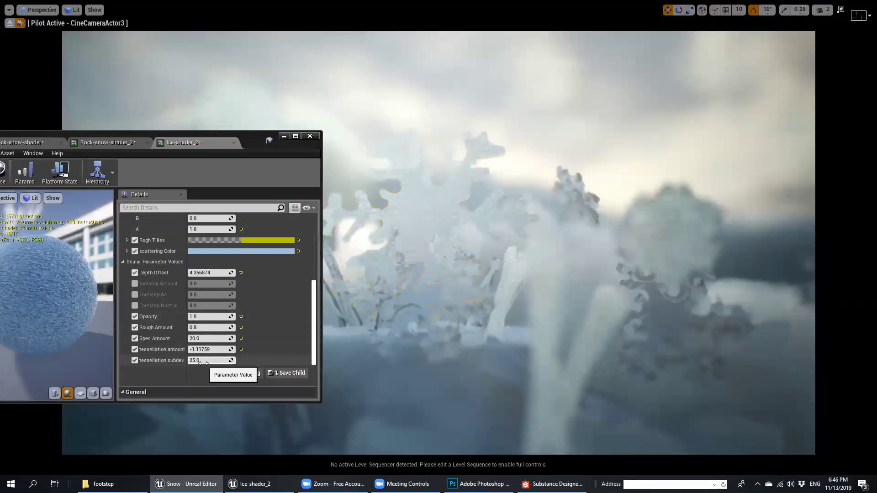
drag(206, 350, 177, 351)
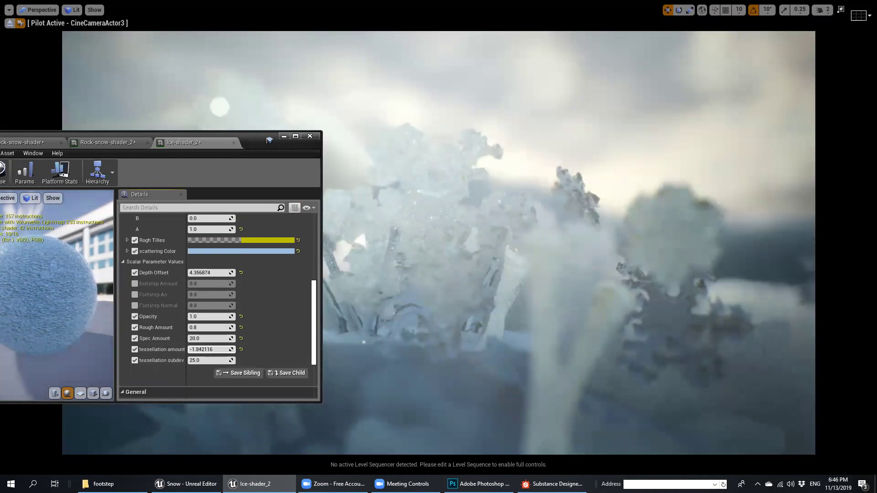
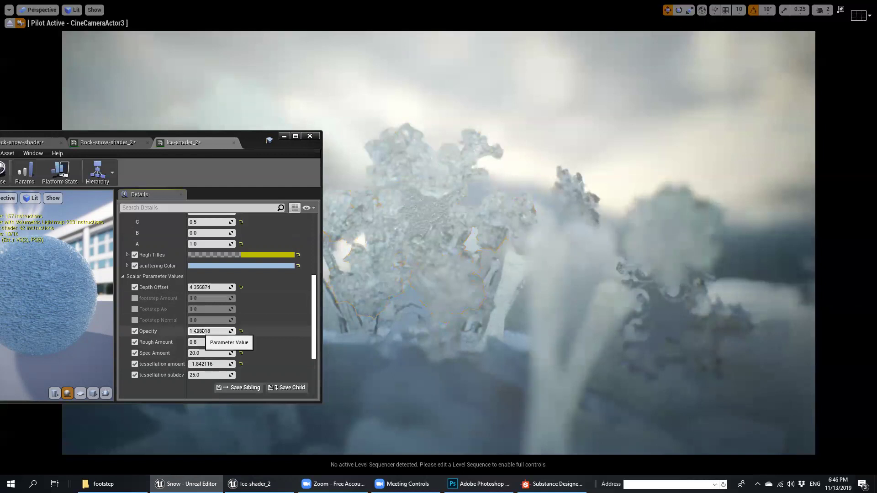
drag(199, 331, 224, 331)
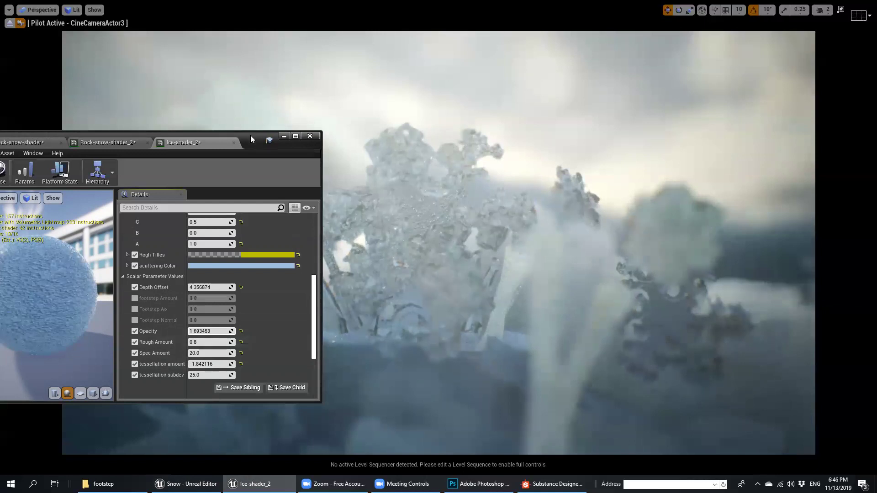
drag(251, 135, 218, 75)
- Try different Y and Z rotations on BP_LightStudio and undo them
key(F11)
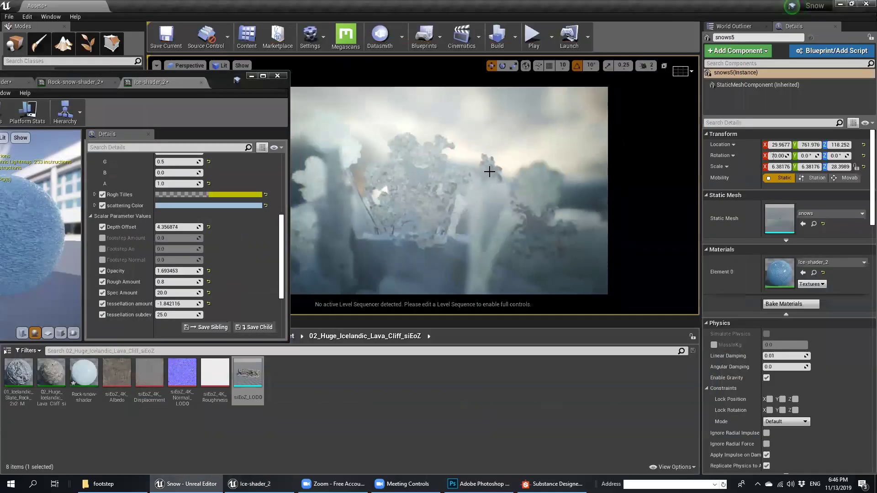
click(764, 26)
click(749, 113)
click(798, 26)
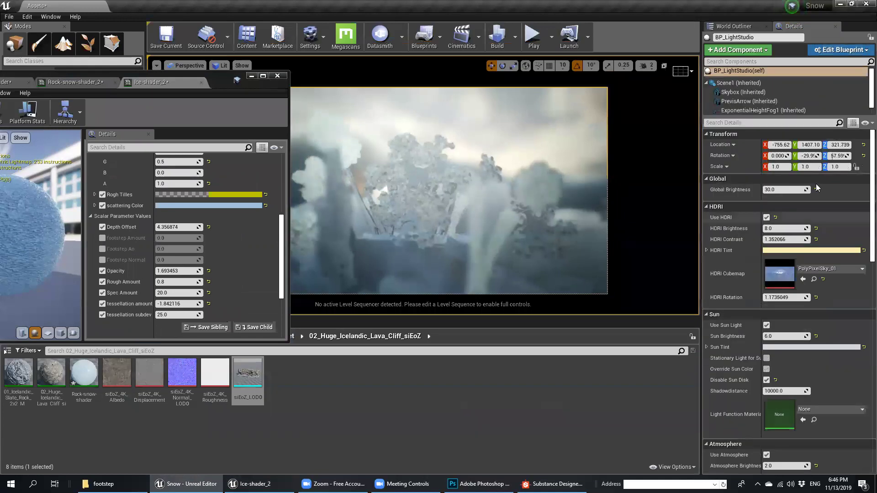
drag(839, 155, 826, 156)
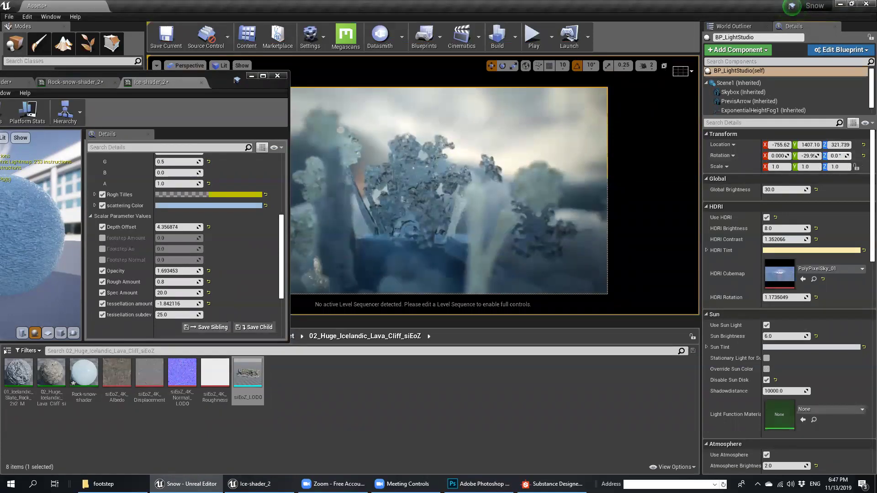
key(ctrl+z)
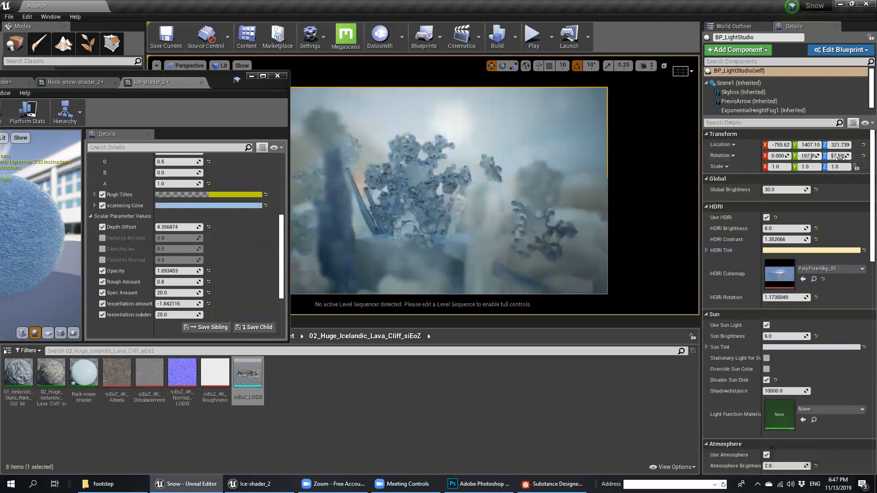
key(ctrl+z)
mouse_move(836, 156)
mouse_down()
mouse_move(822, 156)
mouse_move(832, 156)
mouse_up()
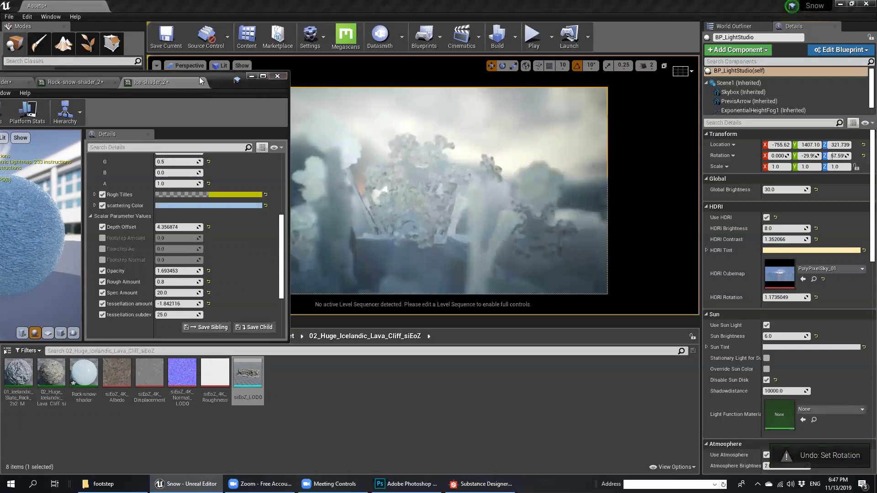
- Close the material editor, look through CineCameraActor5 and reframe it on the ice blocks
click(278, 76)
click(184, 66)
click(205, 209)
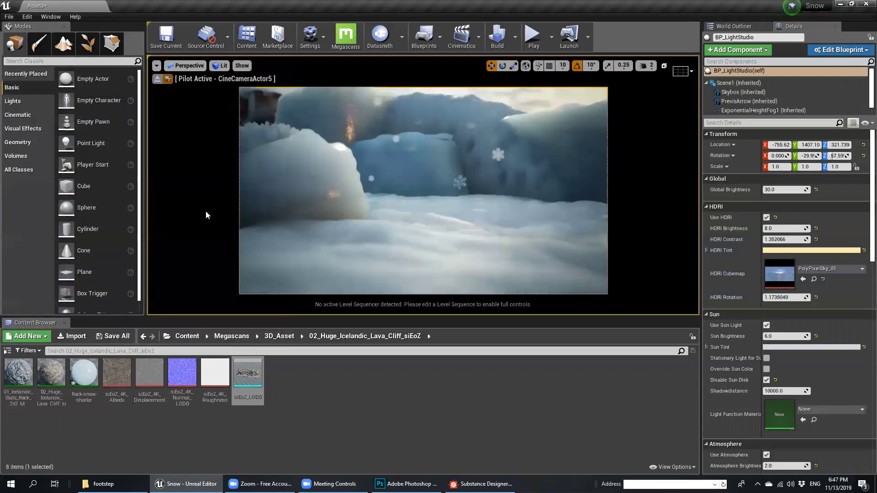
right_drag(436, 156, 477, 156)
- Rotate DirectionalLight to about 154.7 on Y and 230.3 on Z, and set its Temperature to 1700
click(733, 26)
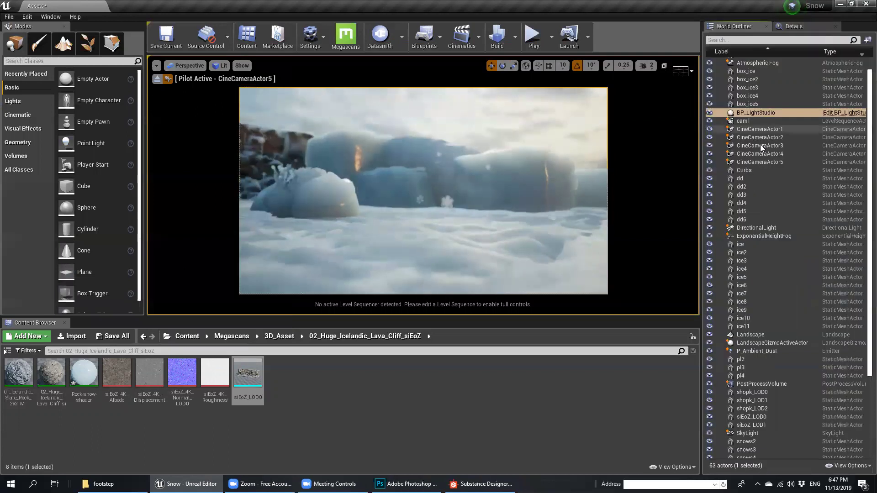
click(756, 228)
click(794, 26)
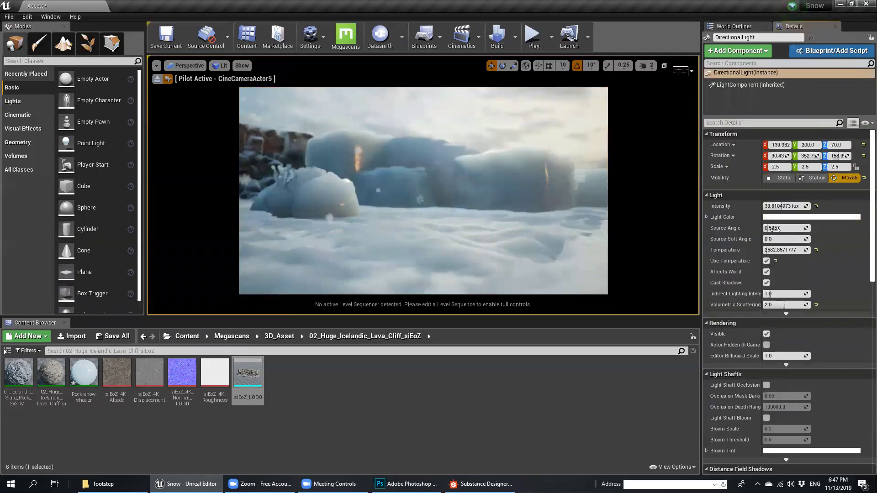
drag(839, 155, 806, 155)
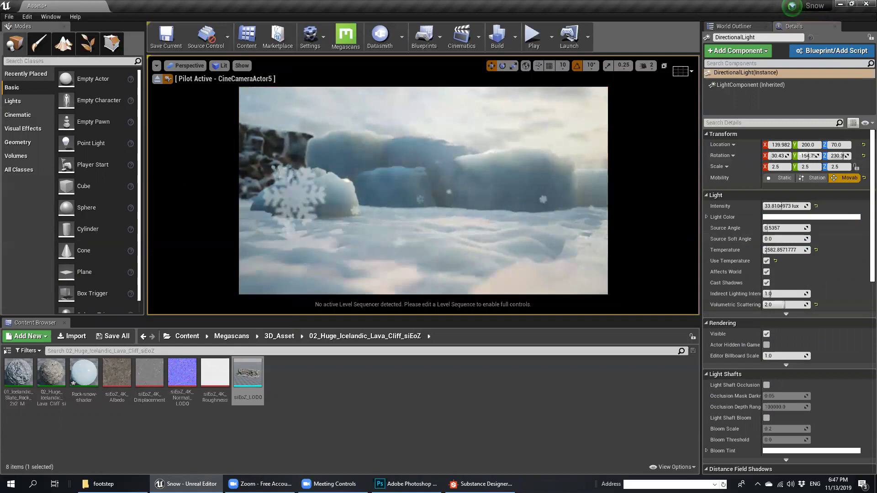
drag(784, 250, 784, 251)
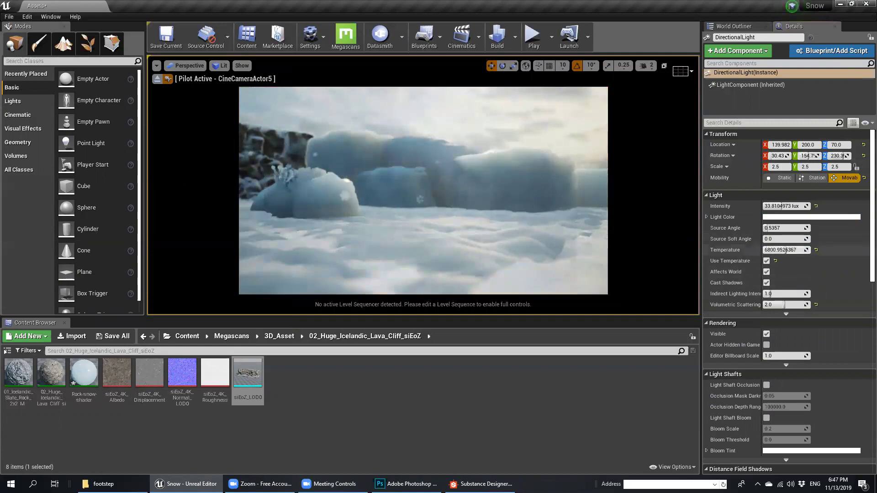
right_drag(442, 231, 411, 231)
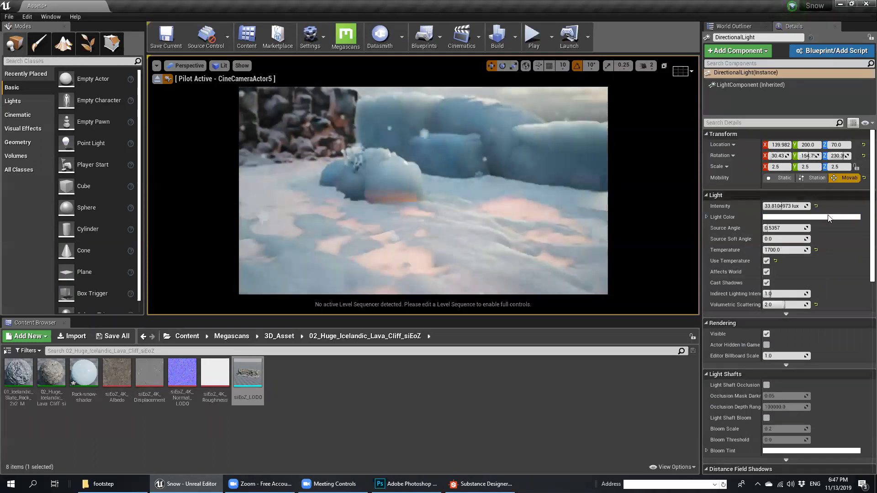
- Set DirectionalLight's Intensity to about 35.67 lux and its Y rotation to about 280.7, checking the ice in the enlarged viewport
mouse_move(782, 206)
mouse_down()
mouse_move(790, 206)
mouse_move(764, 206)
mouse_move(783, 206)
mouse_up()
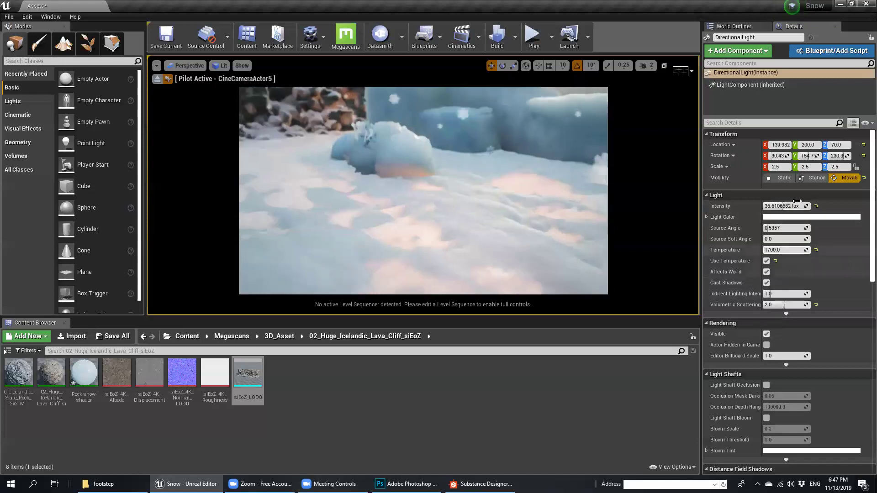
drag(787, 207, 784, 206)
drag(806, 156, 816, 155)
right_drag(333, 168, 397, 99)
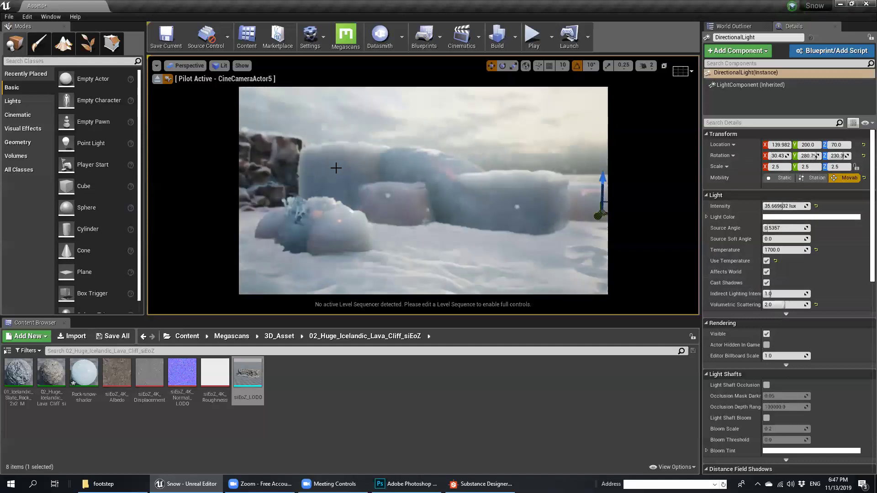
key(F11)
mouse_move(588, 237)
right_down()
mouse_move(616, 228)
mouse_move(588, 237)
right_up()
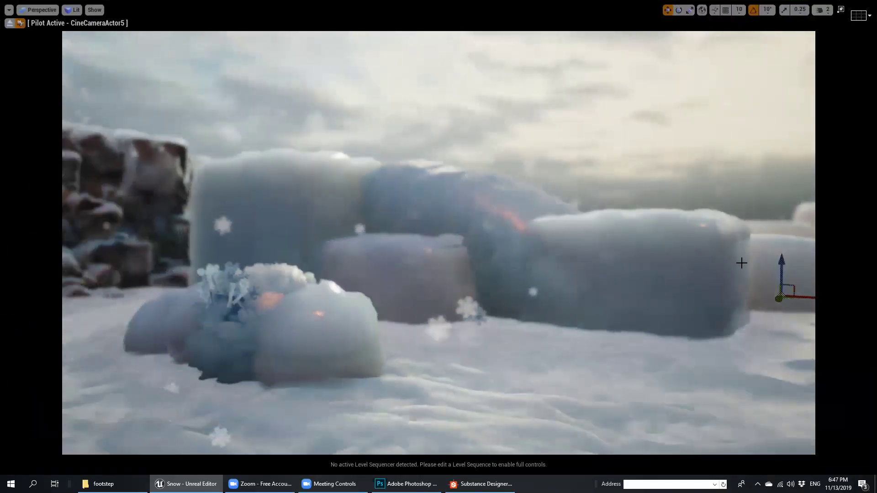
- Try a Global Brightness of 10 on BP_LightStudio
key(F11)
click(734, 26)
click(758, 111)
click(794, 26)
click(789, 189)
key(Return)
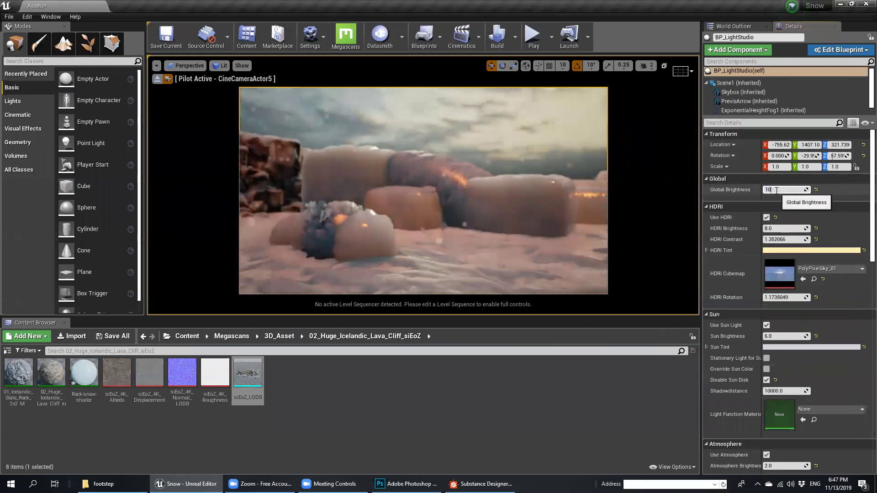
key(Return)
- Try an Intensity of about 63.4 lux and a rotation of about 205 on Y and 331.1 on Z for DirectionalLight
click(734, 26)
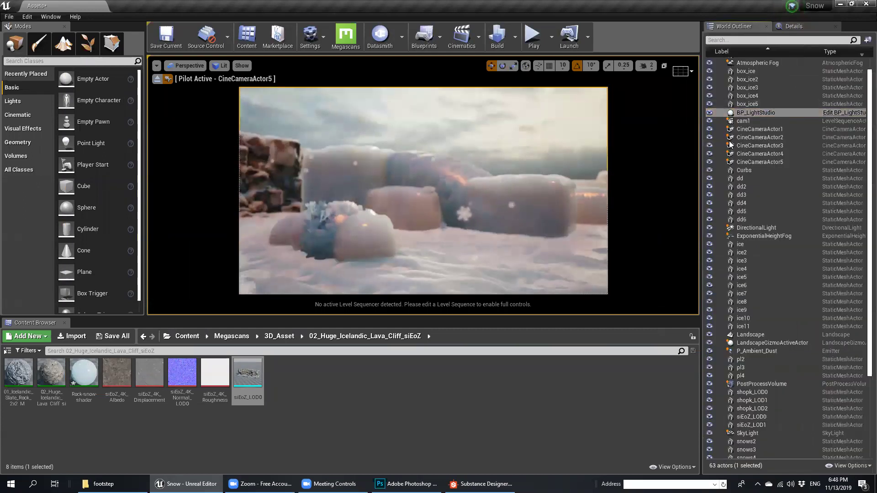
click(749, 228)
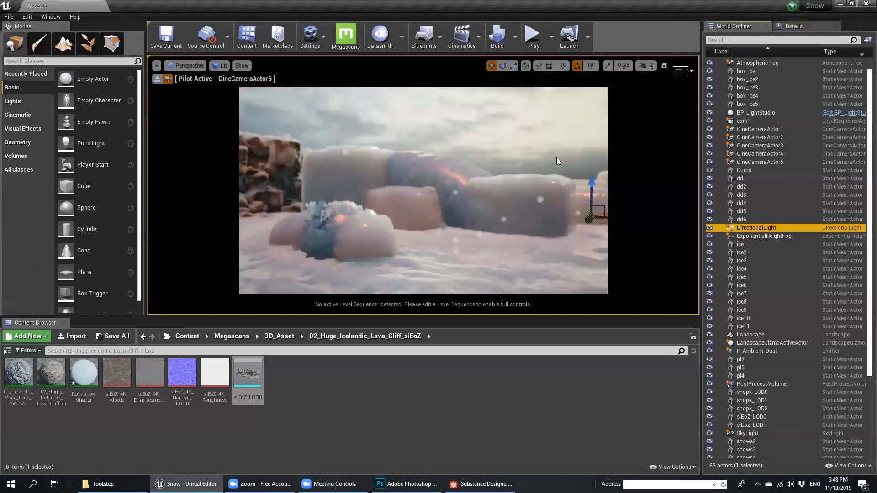
click(794, 26)
drag(782, 206, 795, 206)
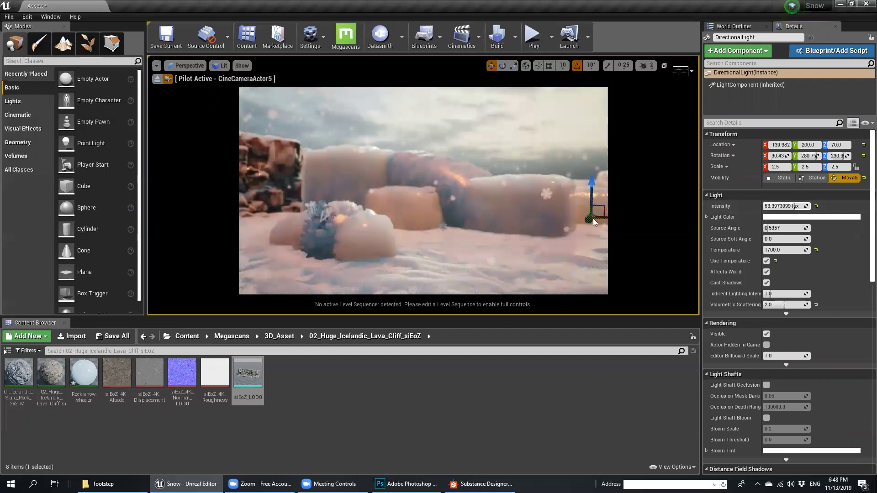
drag(816, 156, 845, 156)
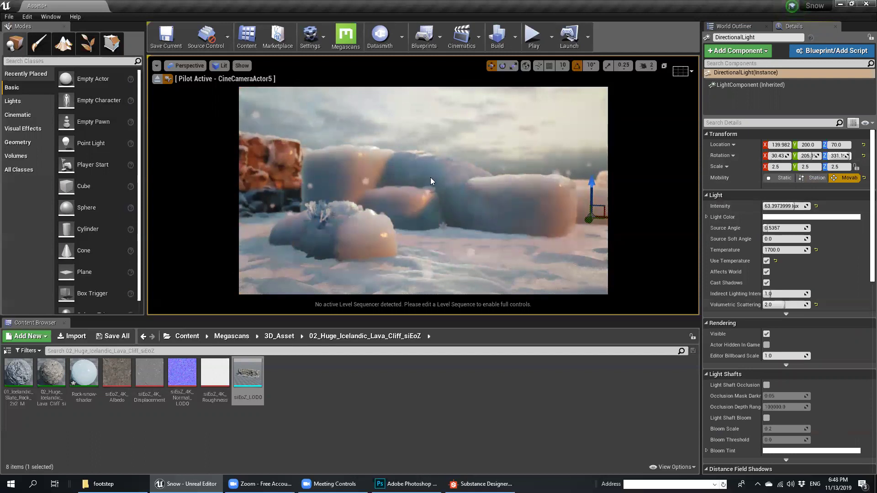
- Undo the last DirectionalLight rotation and intensity changes and the BP_LightStudio Global Brightness change
key(ctrl+z)
key(ctrl+z)
key(ctrl+z)
key(ctrl+z)
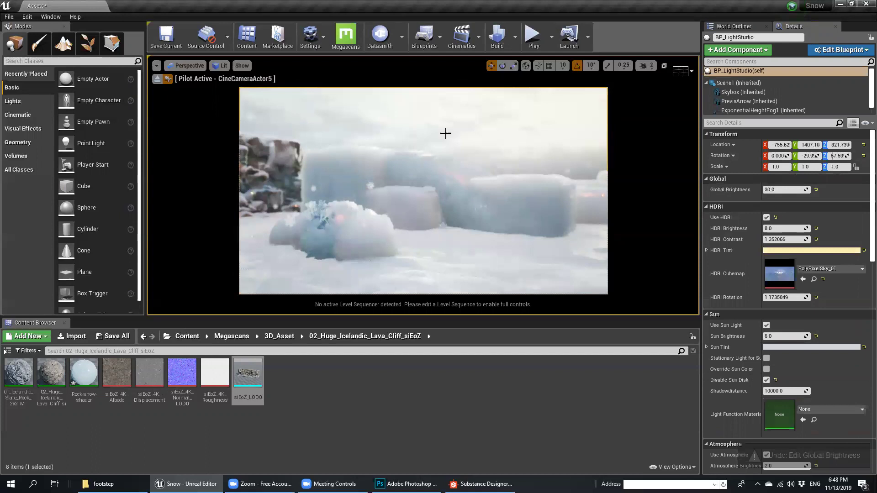
- Lower CineCameraActor5 towards the snow and check the ice blocks in the enlarged viewport
key(F11)
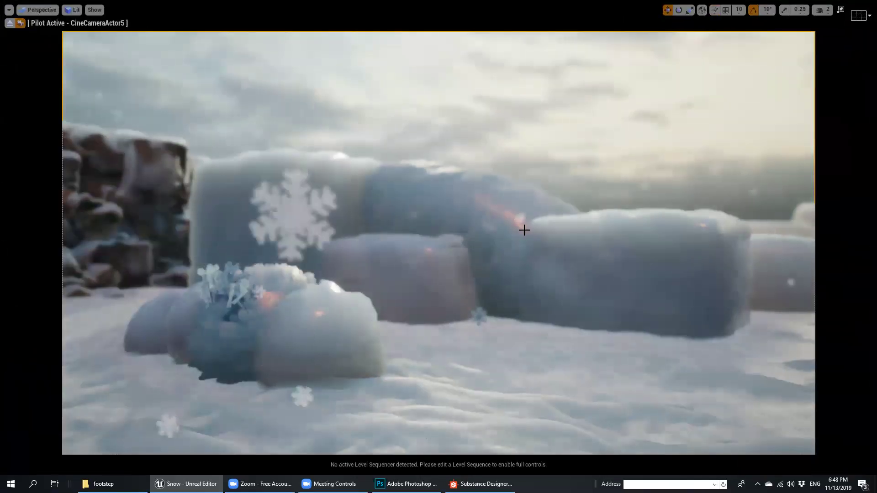
key(F11)
key(F11)
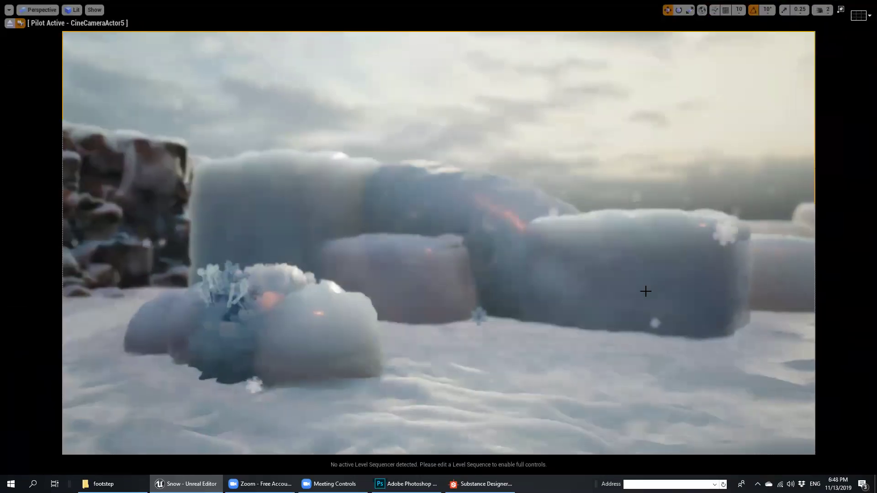
key(q)
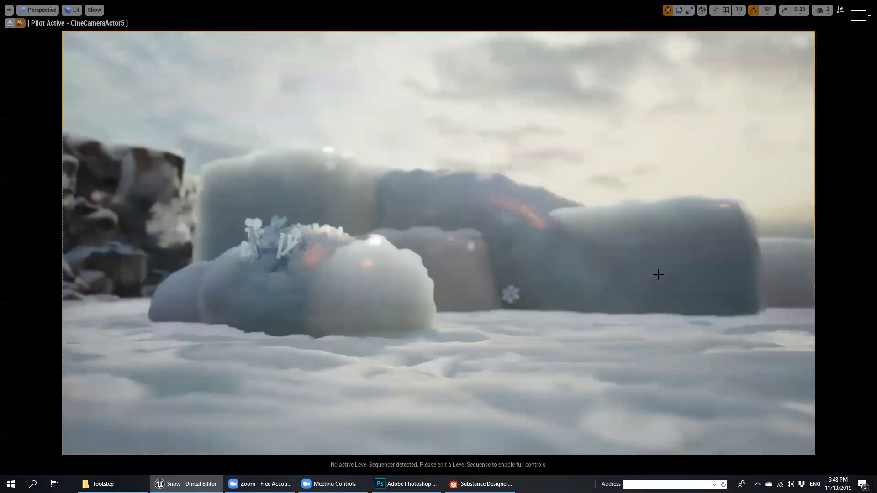
key(F11)
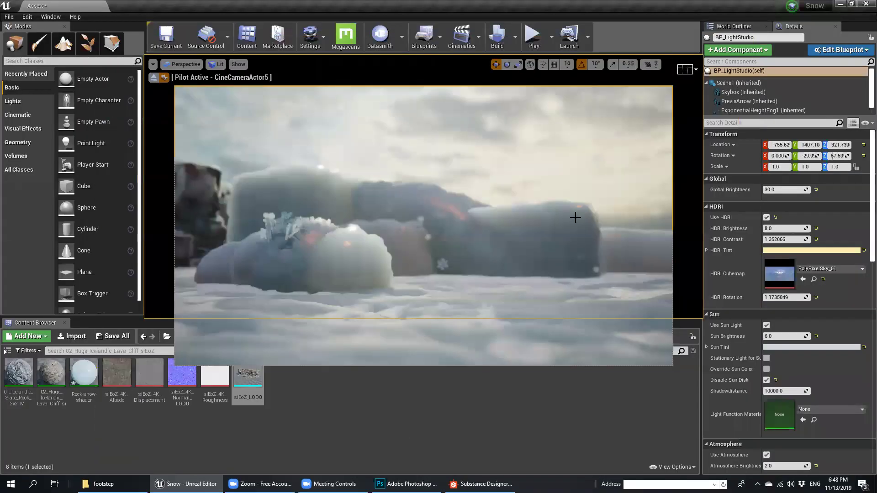
key(F11)
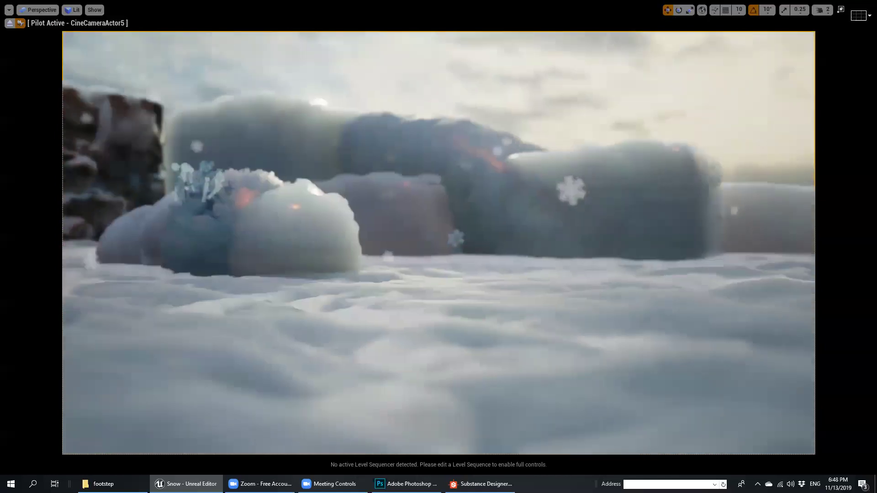
- Turn the camera to the snowy wood root, open its Rock-snow-shader_2 material and set the tessellation amount to about -4.30
right_drag(553, 208, 525, 210)
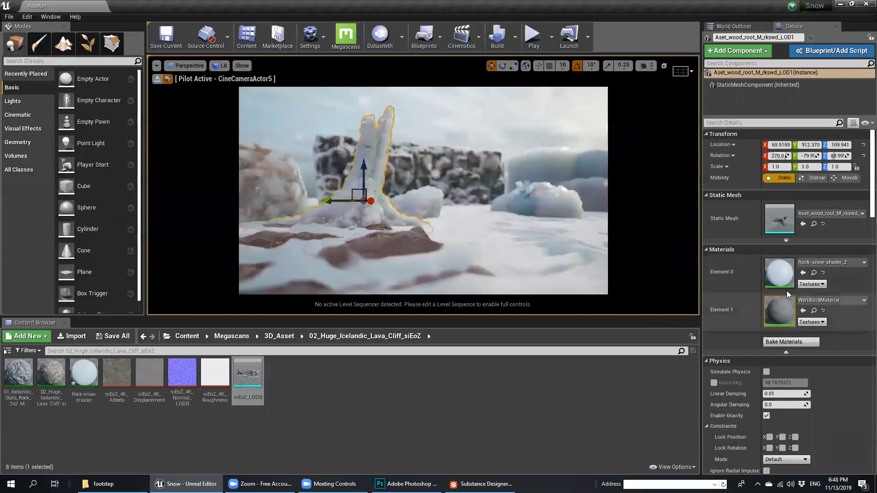
double_click(784, 277)
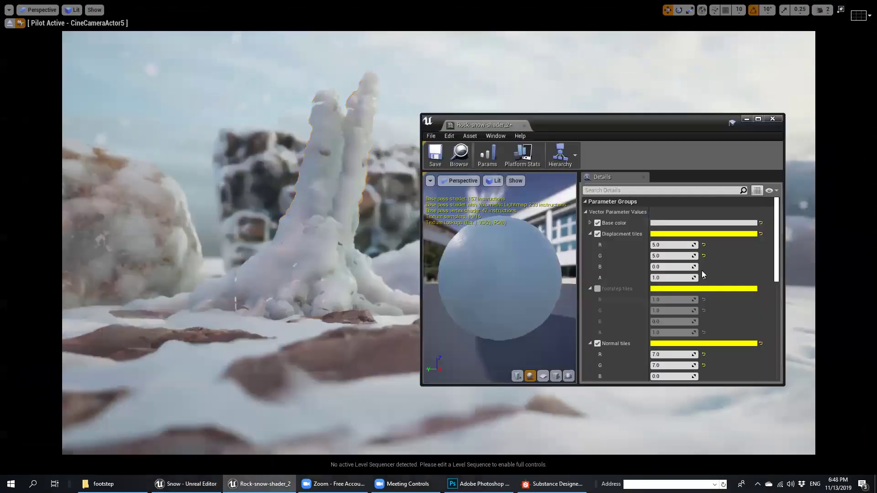
scroll(672, 310, down, 2)
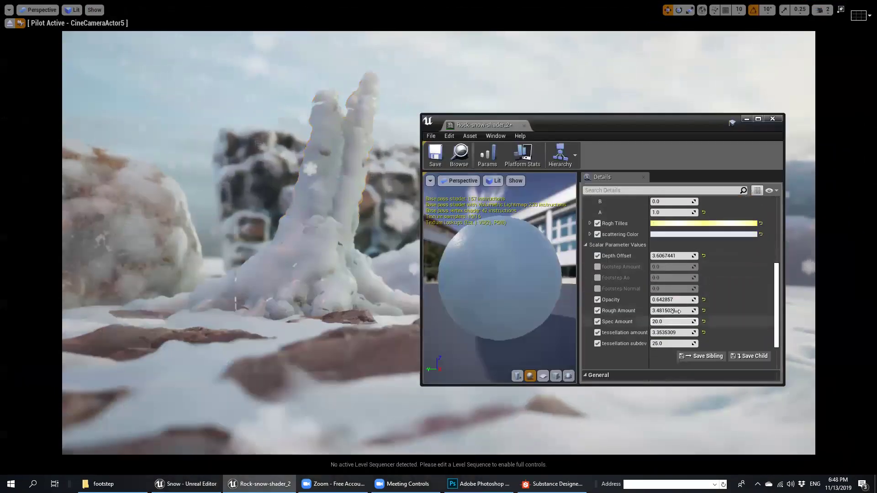
drag(669, 335, 613, 336)
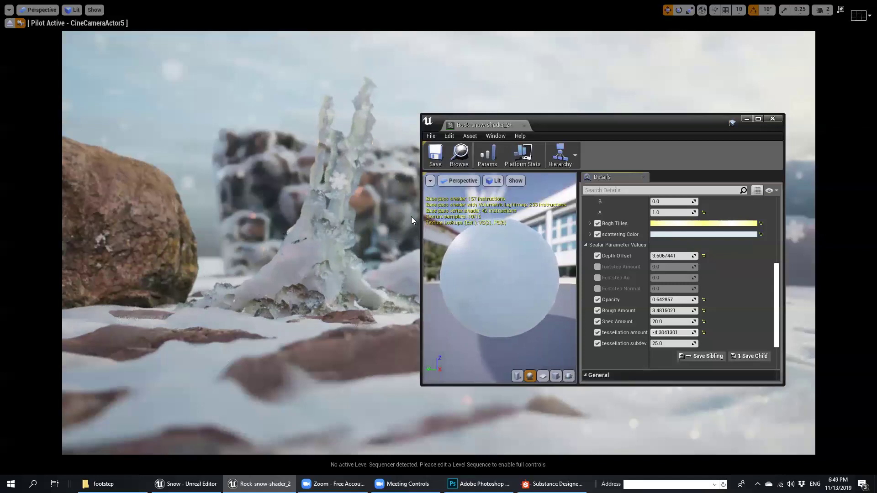
- Move CineCameraActor5 closer to the icy wood root and tilt it upwards to examine the surface
click(371, 182)
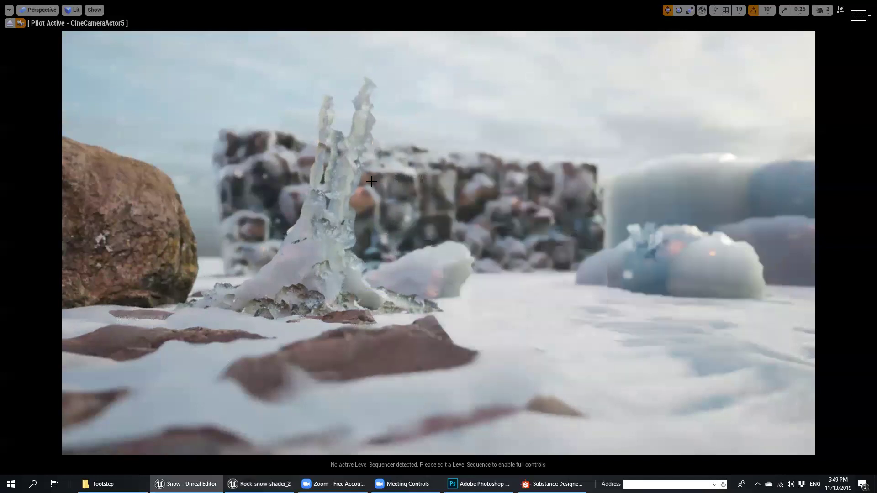
right_drag(413, 223, 471, 278)
right_drag(349, 238, 360, 220)
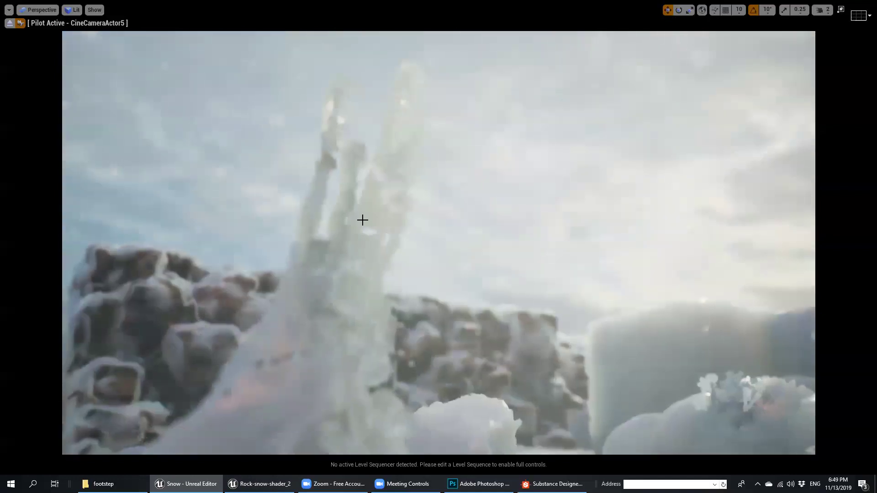